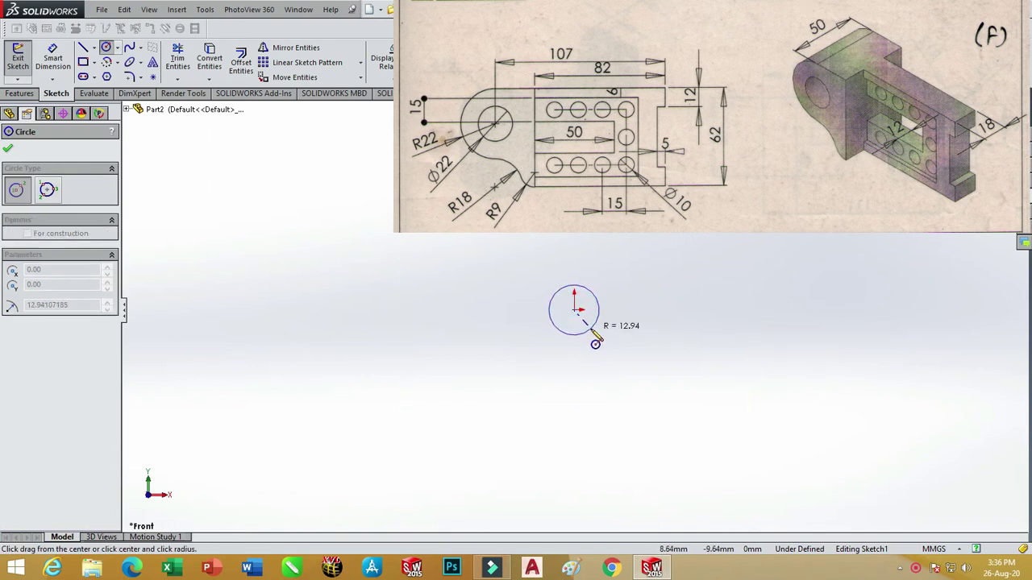
# Sketch two concentric circles centred on the origin with radii of 11 mm and 22 mm.
pyautogui.click(596, 337)
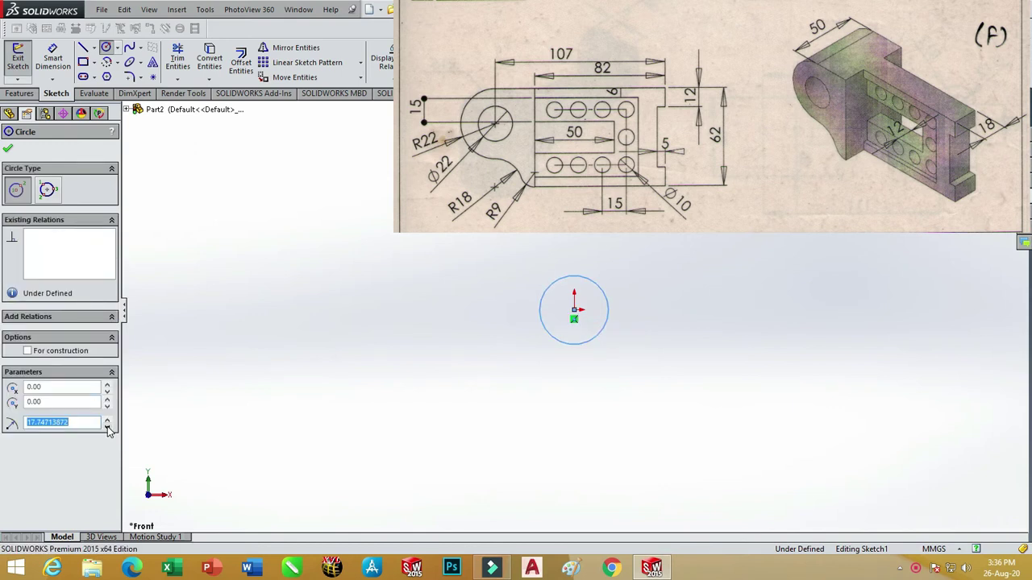
pyautogui.write('11')
pyautogui.press('Return')
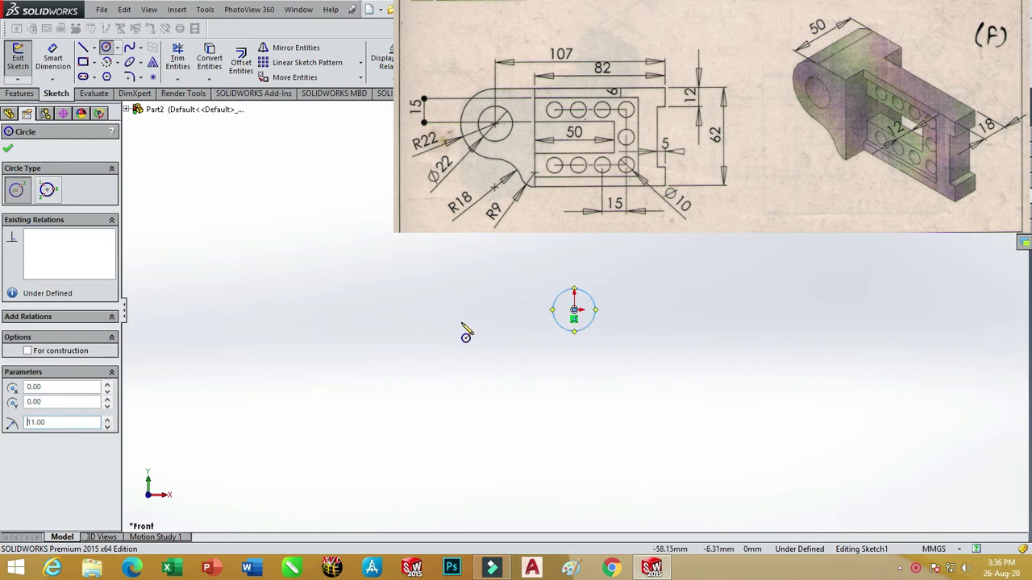
pyautogui.click(574, 310)
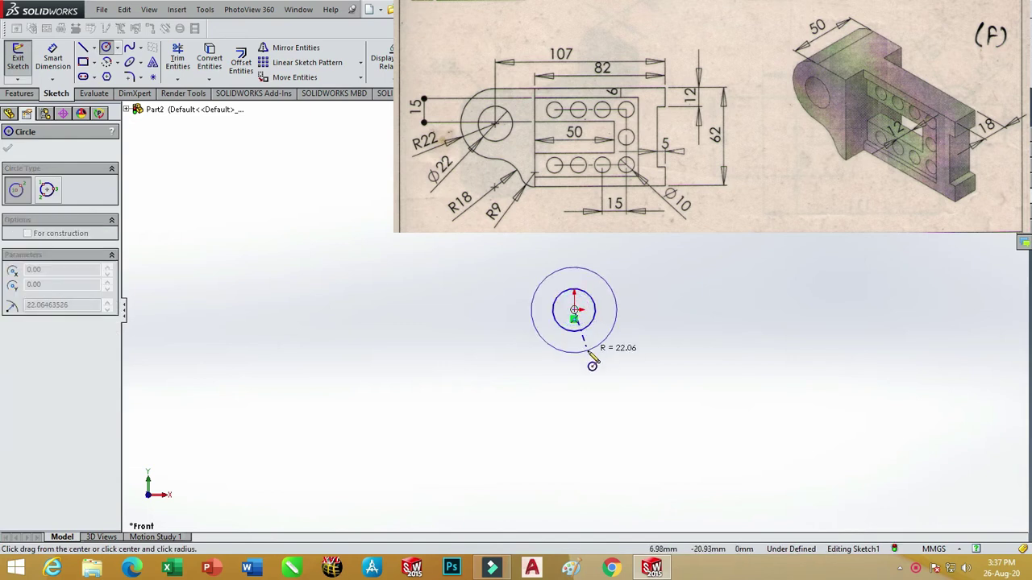
pyautogui.click(587, 350)
pyautogui.write('22.00')
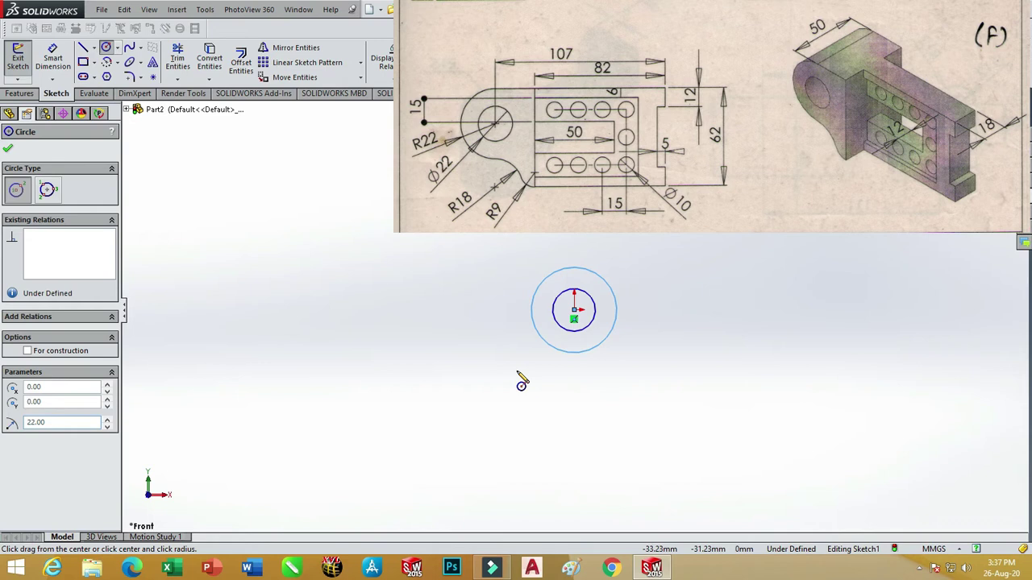
# Draw a vertical line through the origin from the outer circle's top point to its bottom point.
pyautogui.scroll(-1, 741, 342)
pyautogui.scroll(2, 719, 345)
pyautogui.scroll(-1, 780, 320)
pyautogui.click(83, 47)
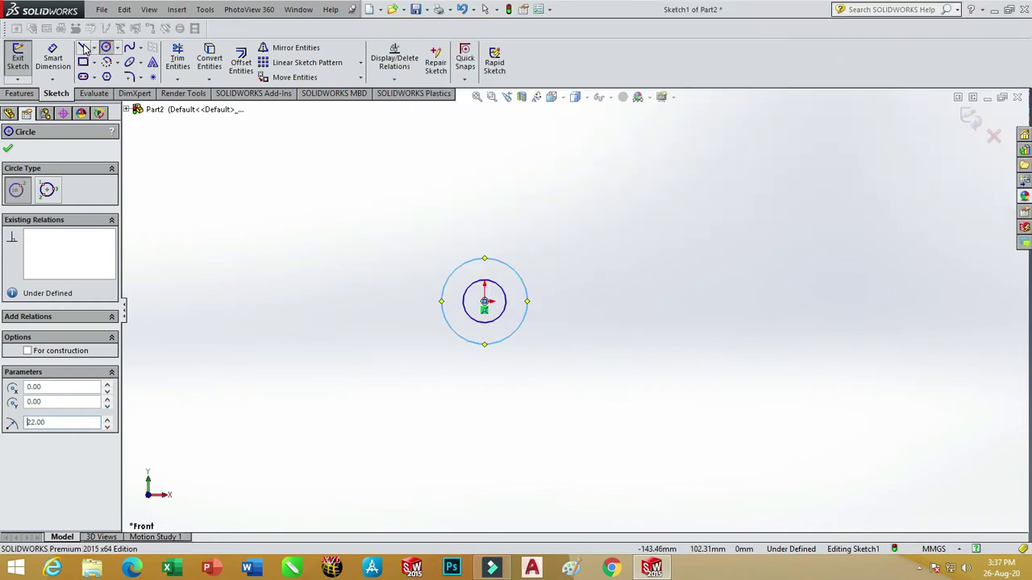
pyautogui.click(484, 258)
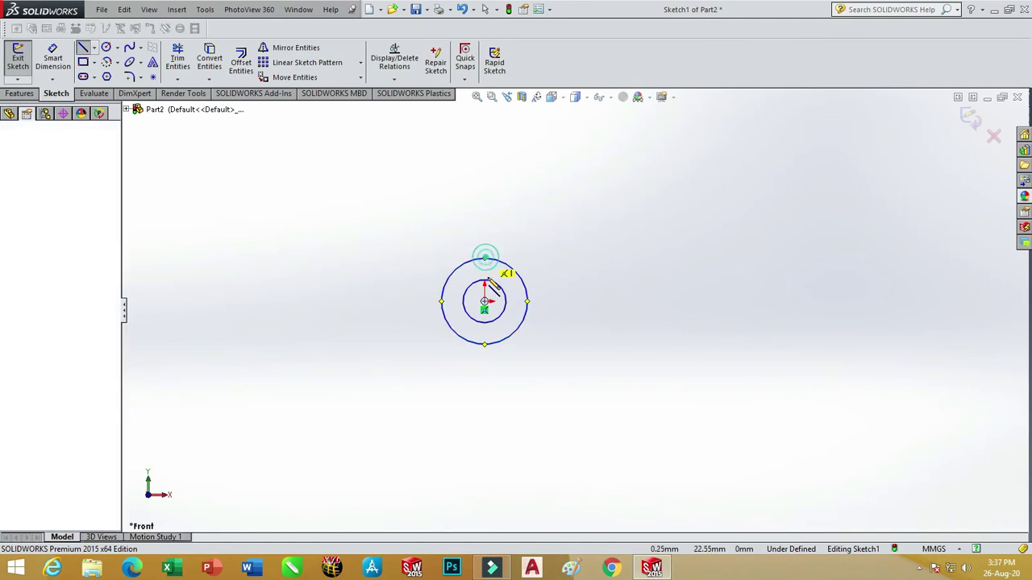
pyautogui.click(485, 344)
pyautogui.rightClick(617, 298)
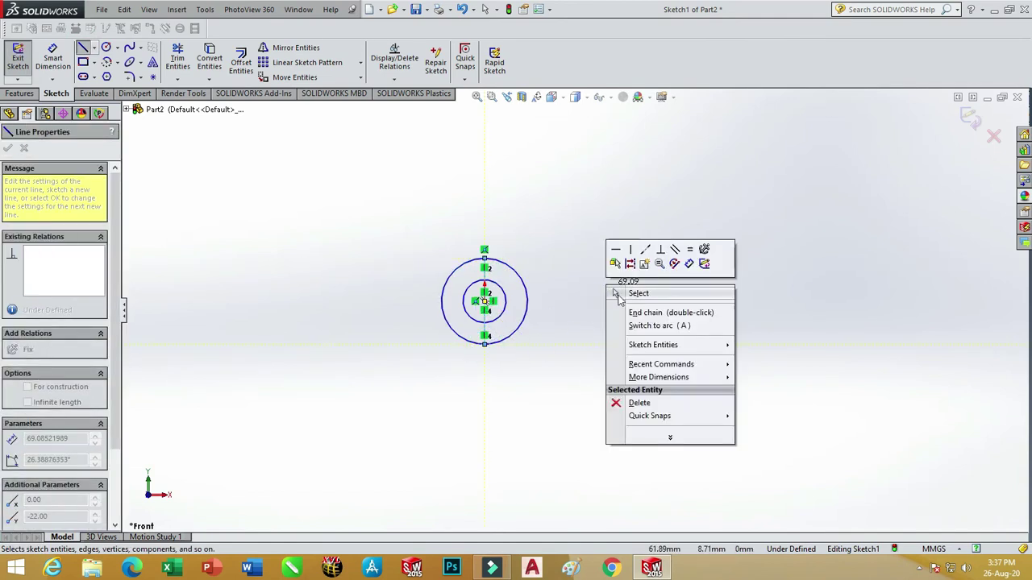
pyautogui.click(640, 297)
# Hide the sketch relation symbols in the graphics area.
pyautogui.scroll(-1, 658, 277)
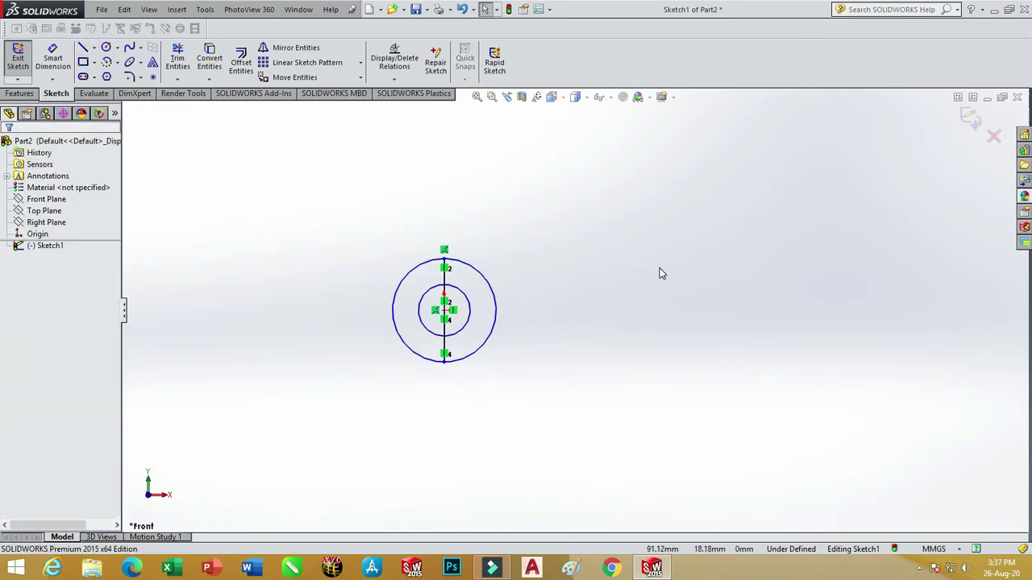
pyautogui.click(151, 11)
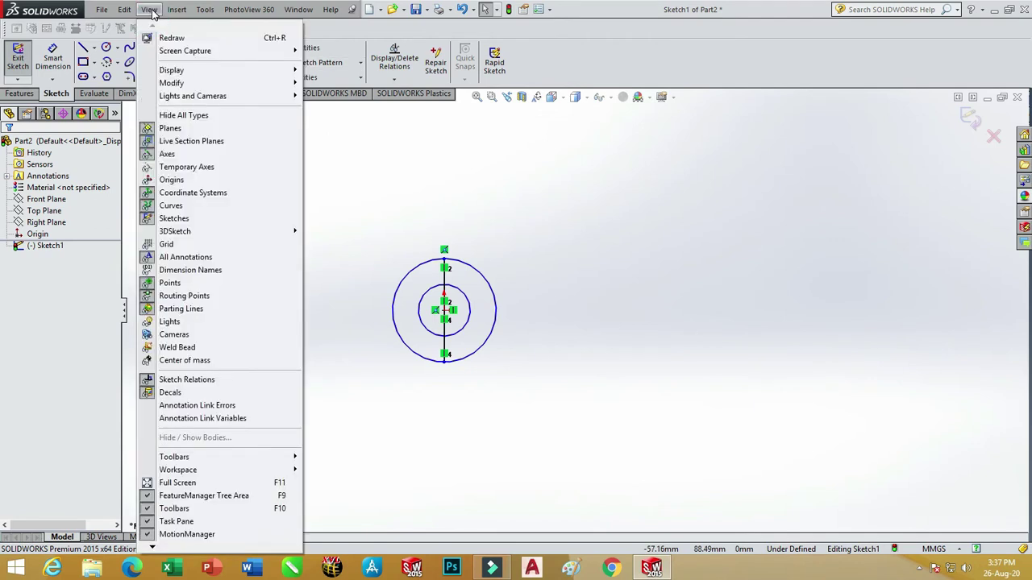
pyautogui.click(149, 386)
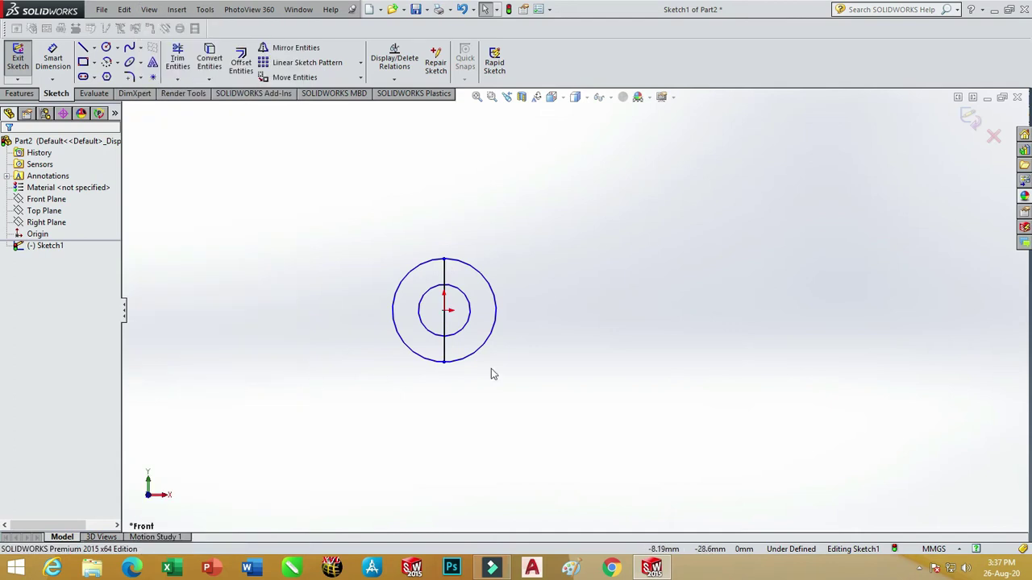
# Offset the circle's vertical diameter line 107 mm to the right.
pyautogui.scroll(-1, 732, 246)
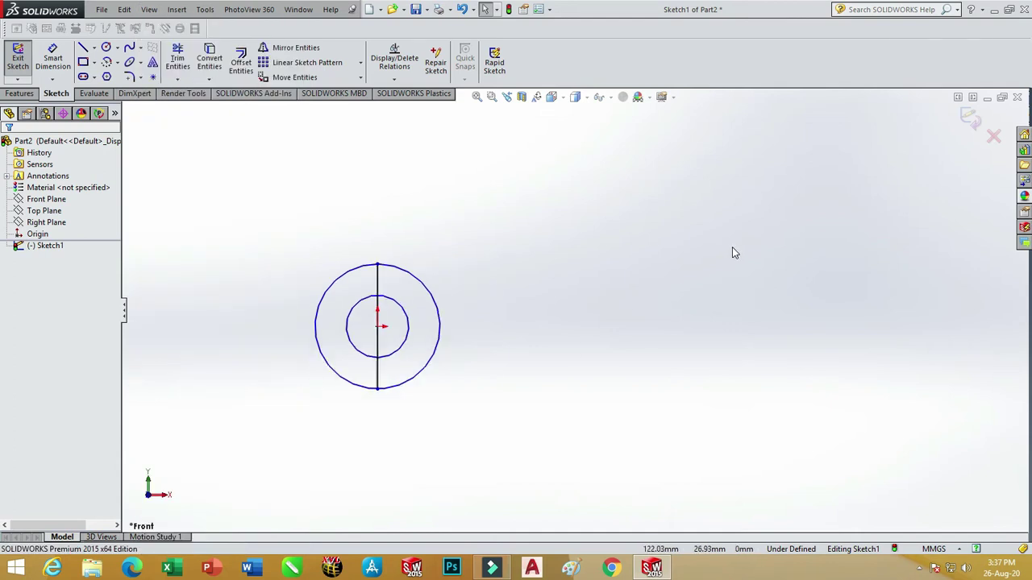
pyautogui.click(240, 65)
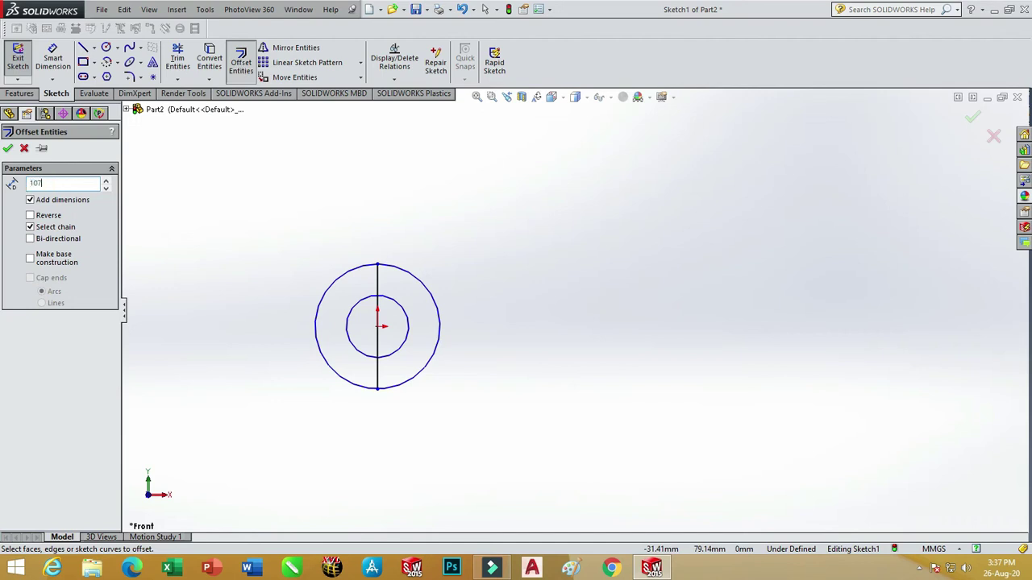
pyautogui.click(378, 336)
pyautogui.click(597, 343)
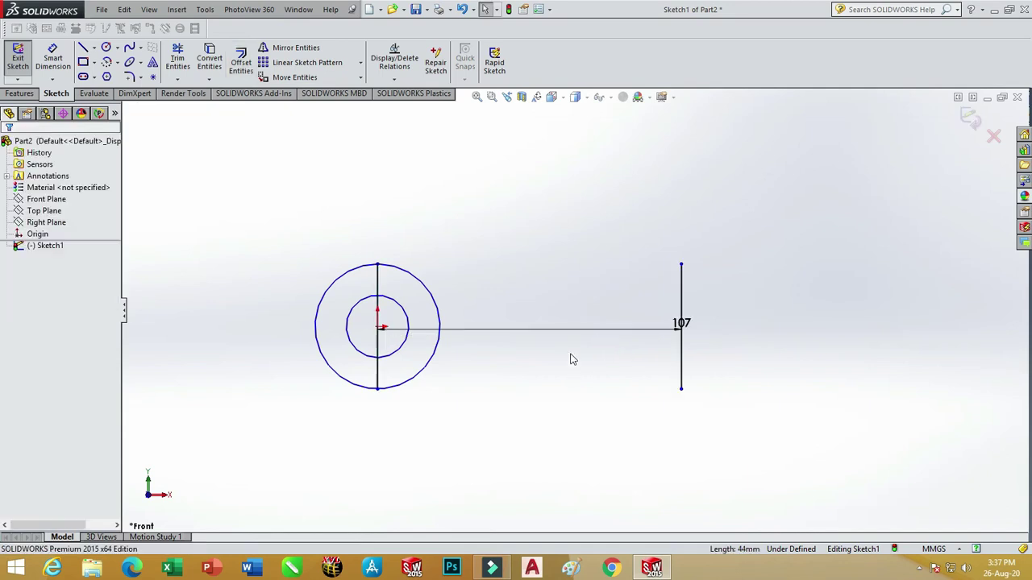
# Delete the 107 mm offset dimension and draw a horizontal line from the outer circle's top point to the offset line's upper end.
pyautogui.click(574, 329)
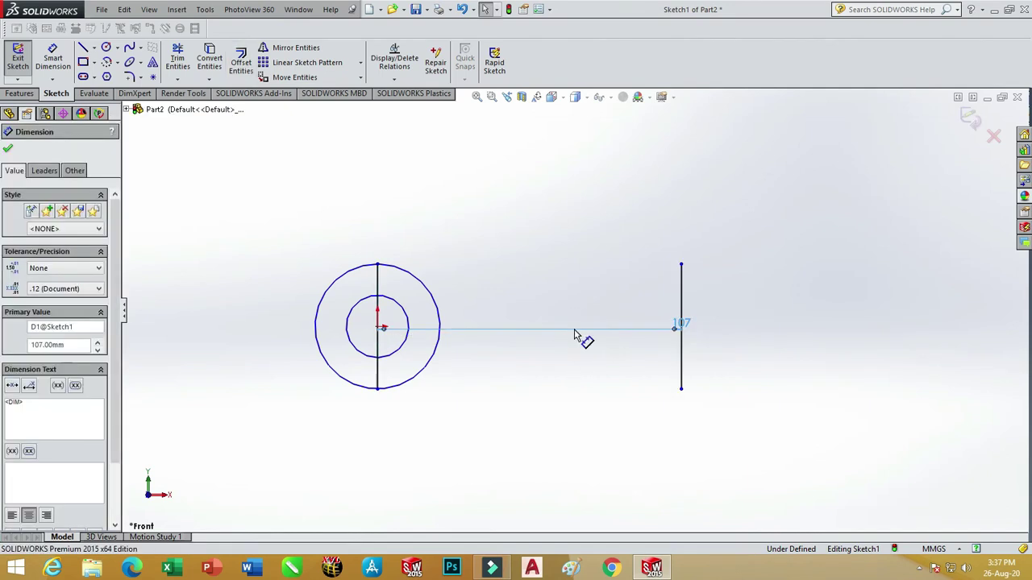
pyautogui.press('Delete')
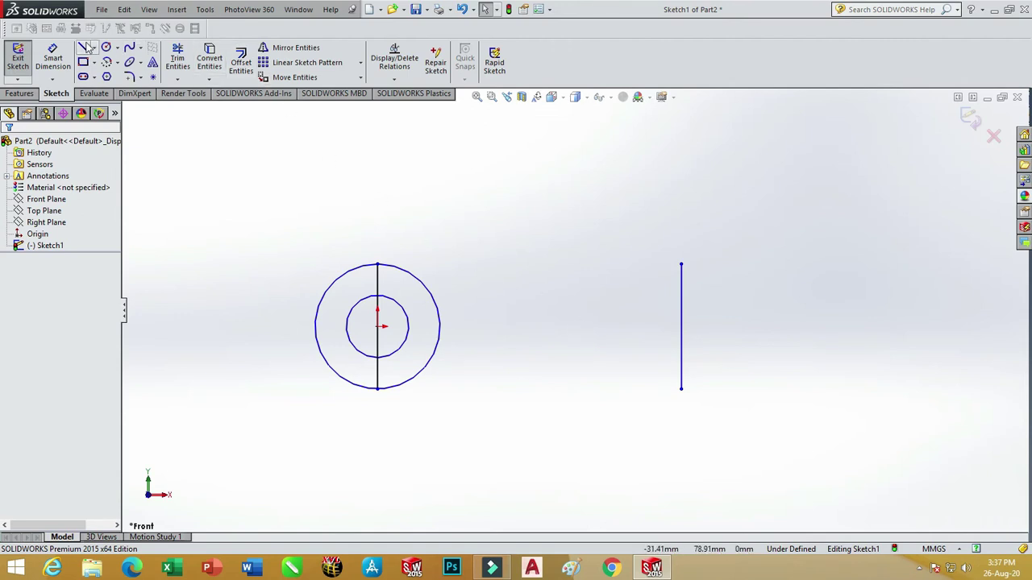
pyautogui.click(83, 48)
pyautogui.moveTo(377, 264); pyautogui.dragTo(681, 265)
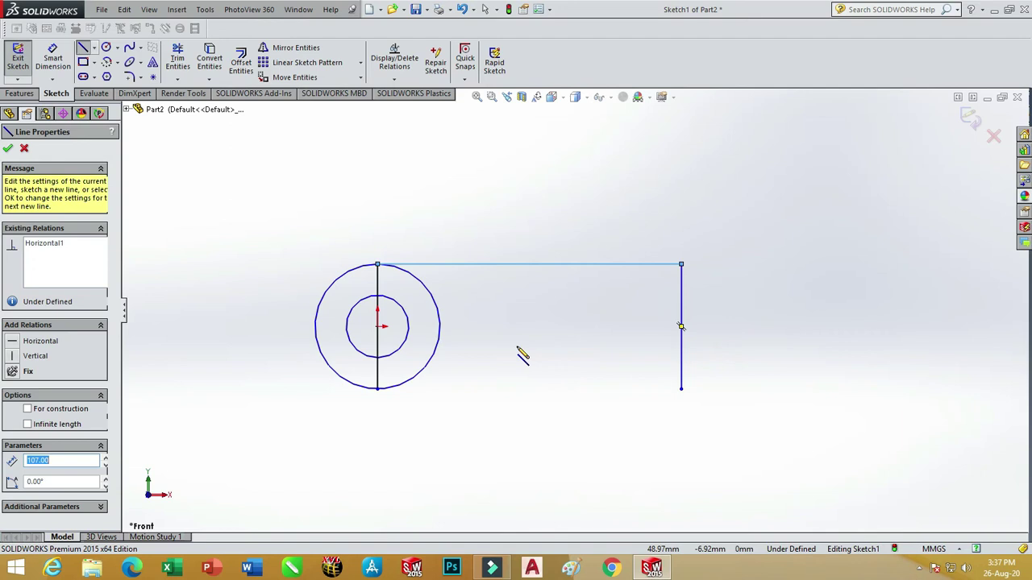
# Configure Offset Entities with a distance of 82 mm and with Add dimensions and Select chain turned off.
pyautogui.click(240, 63)
pyautogui.write('82')
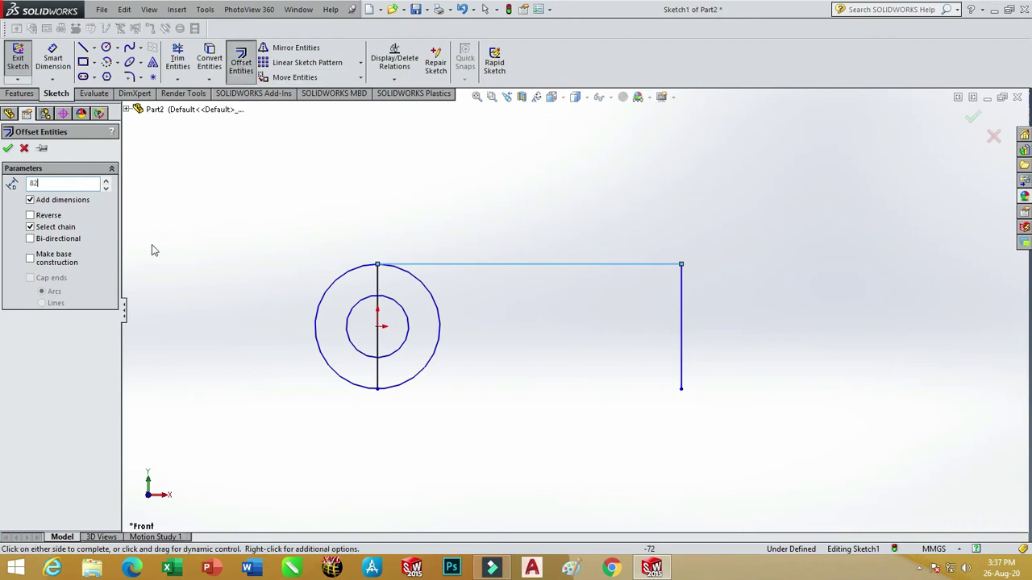
pyautogui.click(30, 200)
pyautogui.click(30, 227)
pyautogui.click(30, 227)
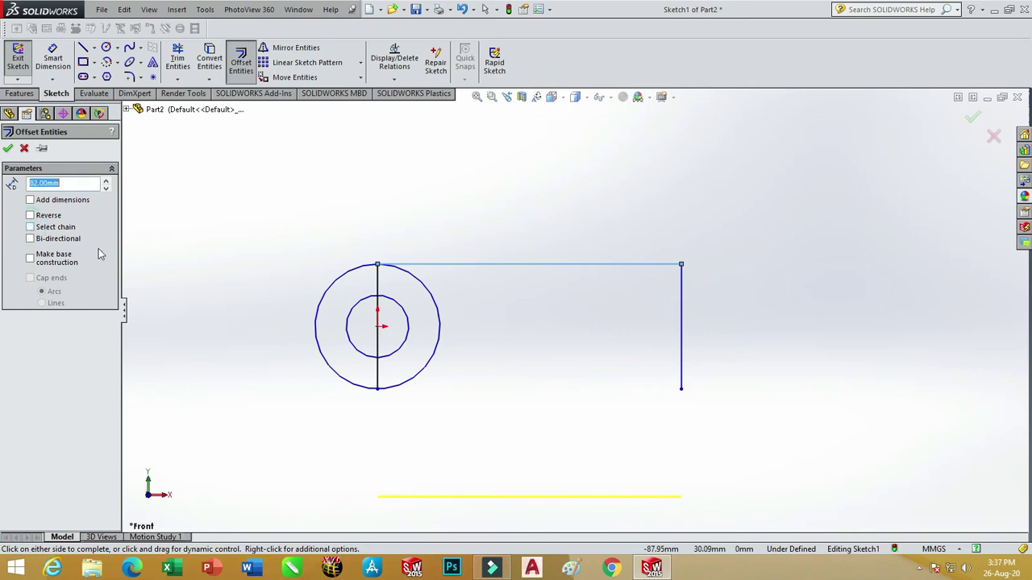
pyautogui.click(681, 314)
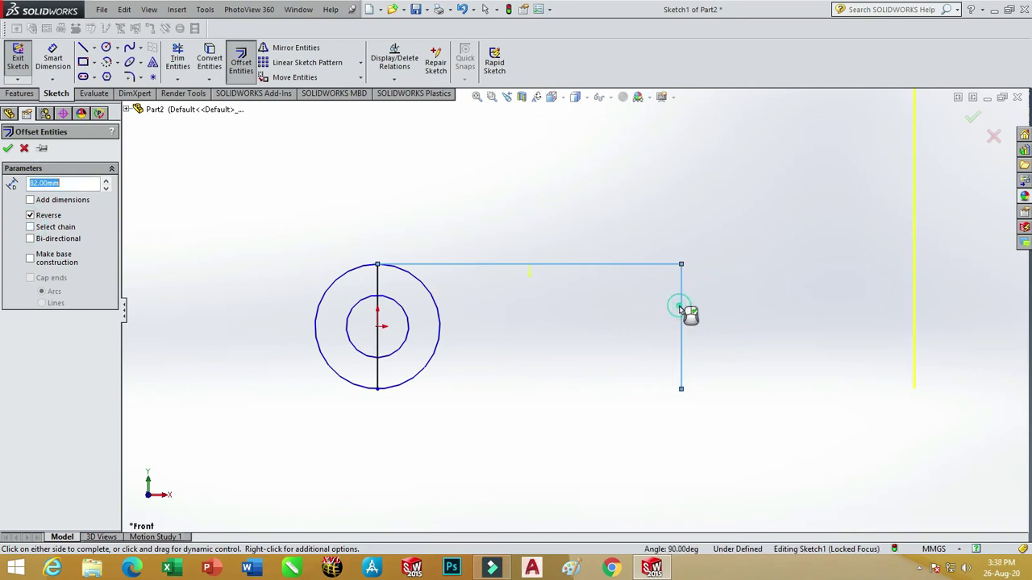
pyautogui.click(535, 318)
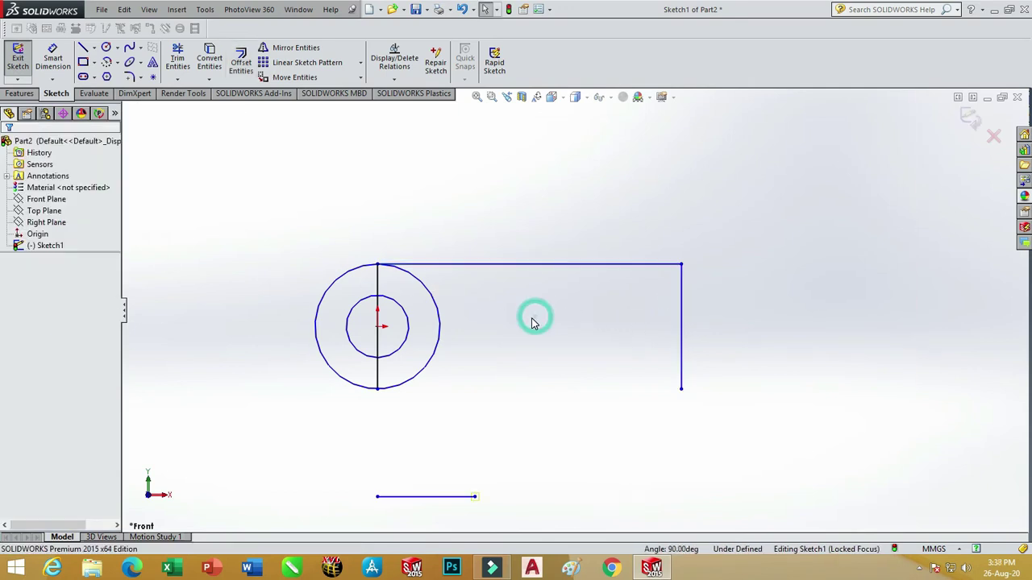
pyautogui.click(449, 497)
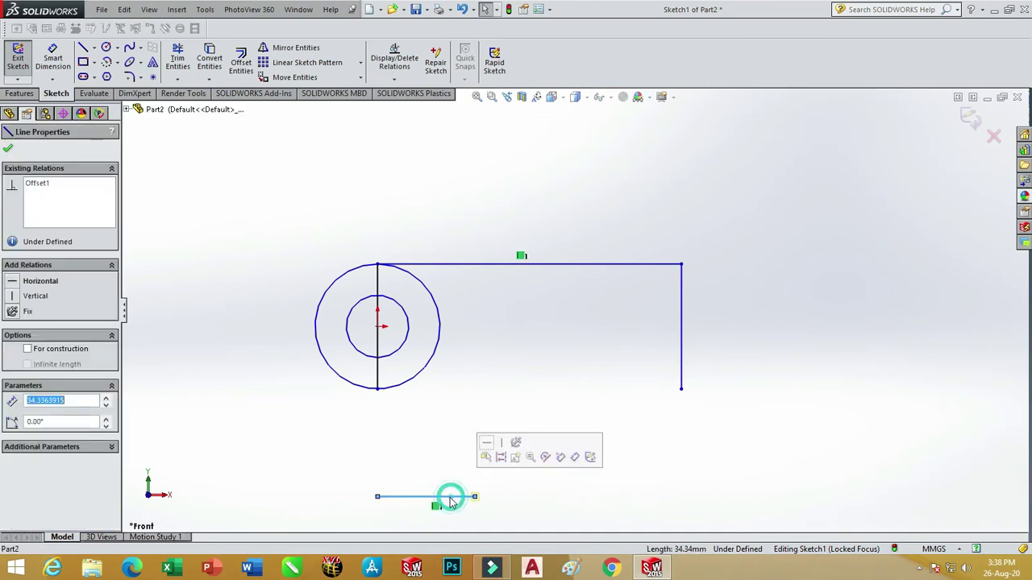
pyautogui.press('Delete')
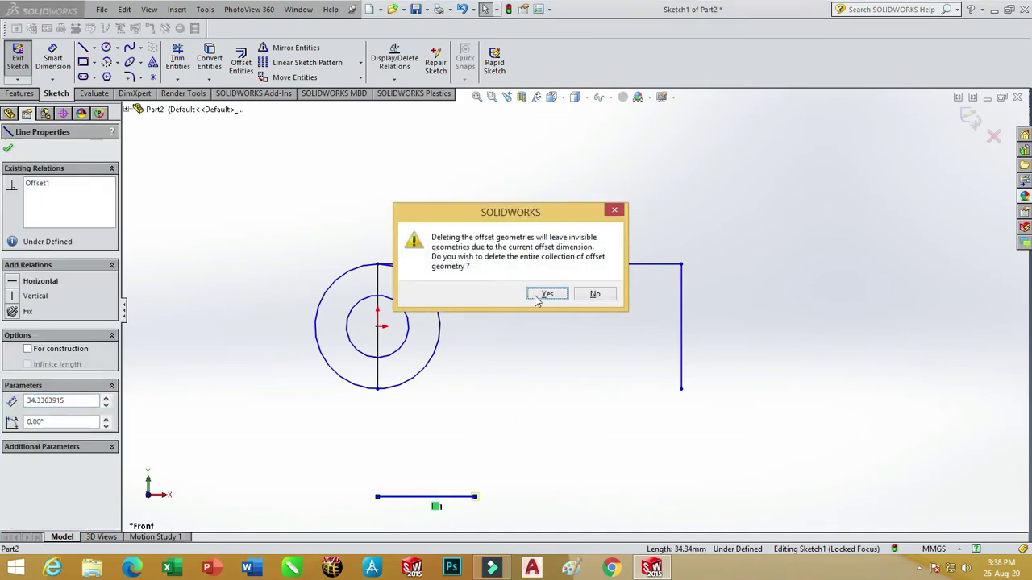
pyautogui.click(545, 294)
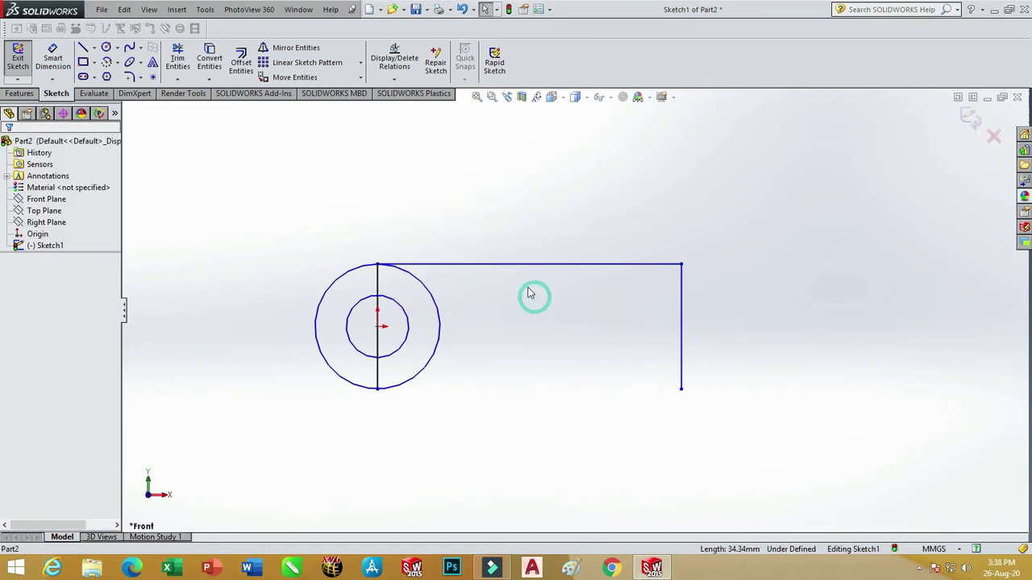
# Offset the right-hand vertical line 82 mm to the left, towards the circles.
pyautogui.click(681, 314)
pyautogui.click(240, 63)
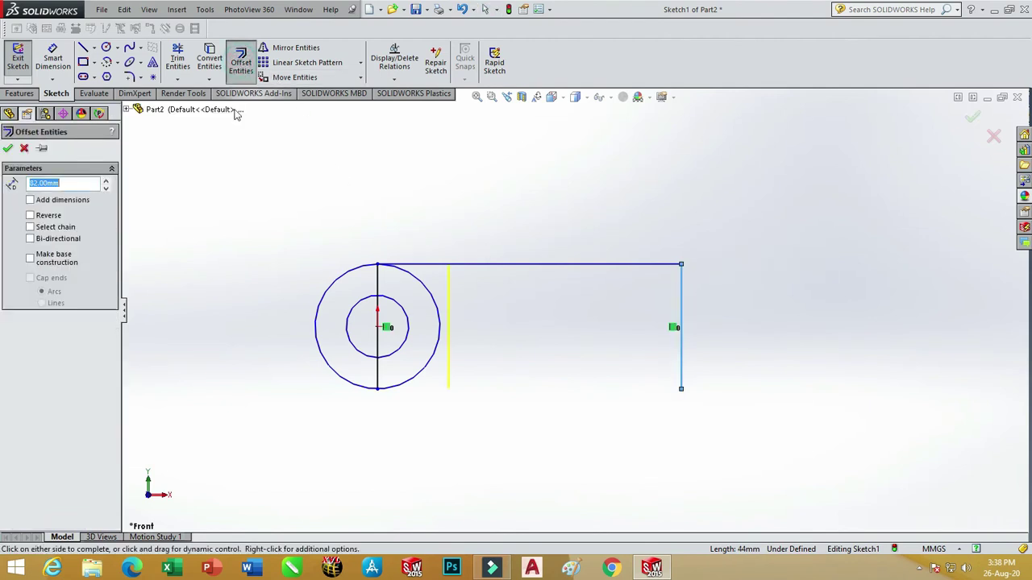
pyautogui.click(8, 147)
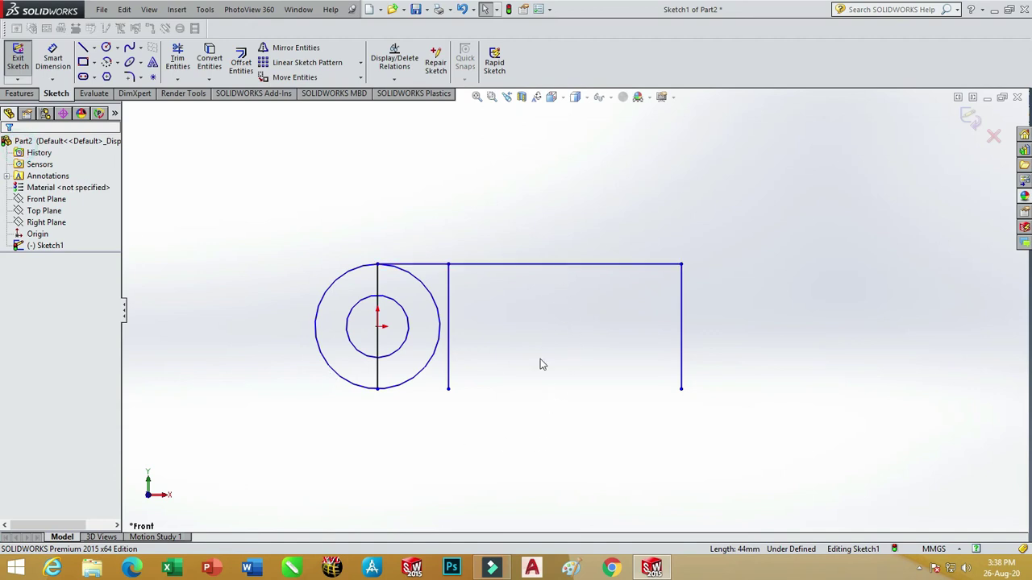
# Offset the top horizontal line 62 mm downward.
pyautogui.click(231, 72)
pyautogui.write('62')
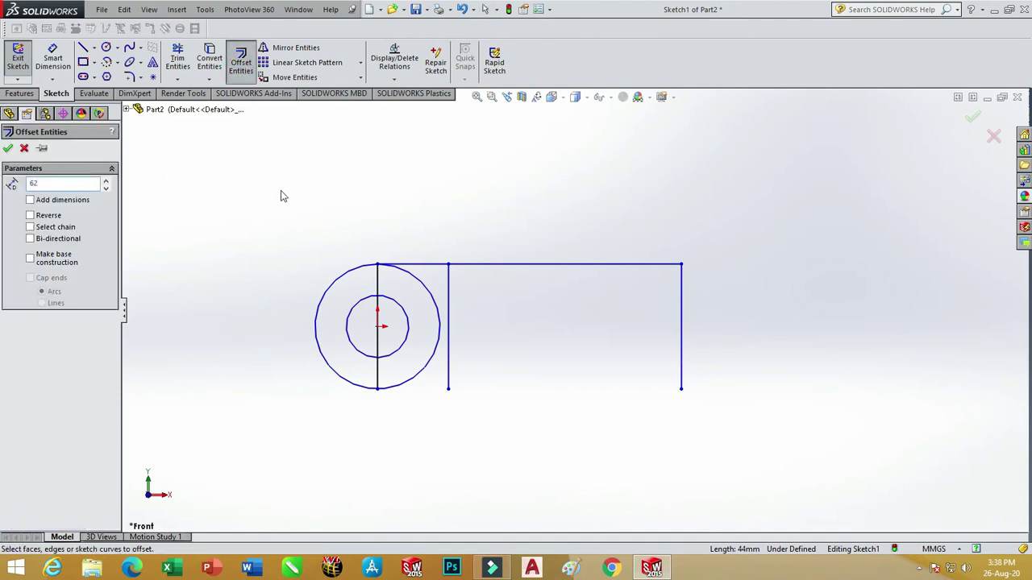
pyautogui.click(520, 268)
pyautogui.click(524, 482)
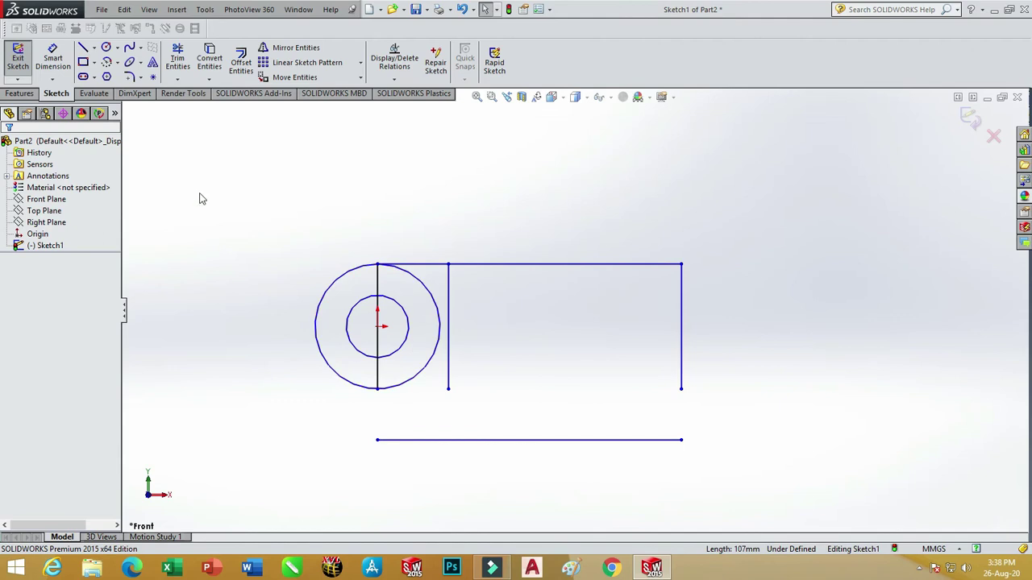
# Extend both offset vertical lines to the lower horizontal line and trim the overhanging ends to close the rectangle.
pyautogui.click(177, 61)
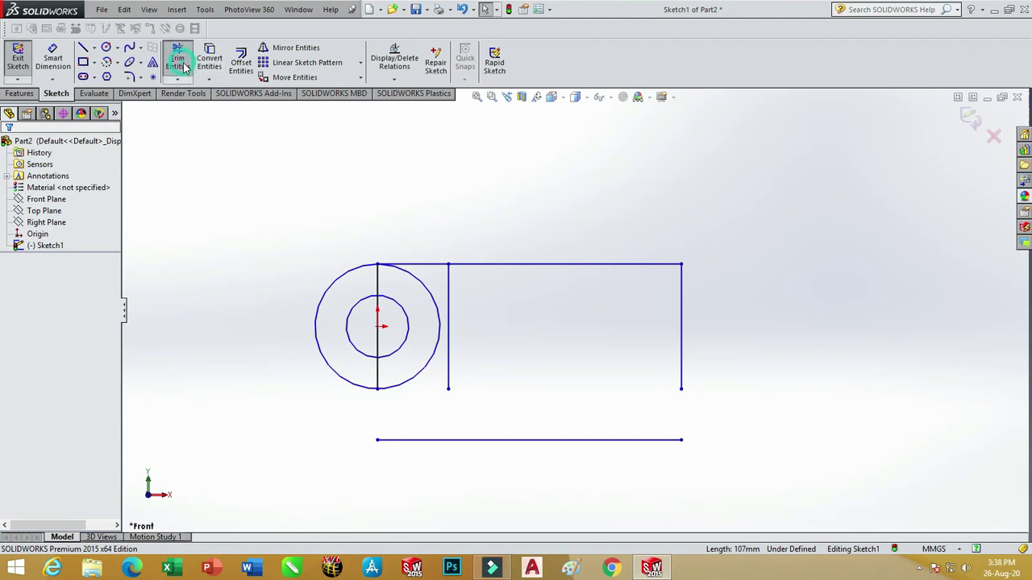
pyautogui.moveTo(449, 368)
pyautogui.keyDown('shift'); pyautogui.mouseDown()
pyautogui.moveTo(451, 430)
pyautogui.moveTo(545, 463)
pyautogui.mouseUp(); pyautogui.keyUp('shift')
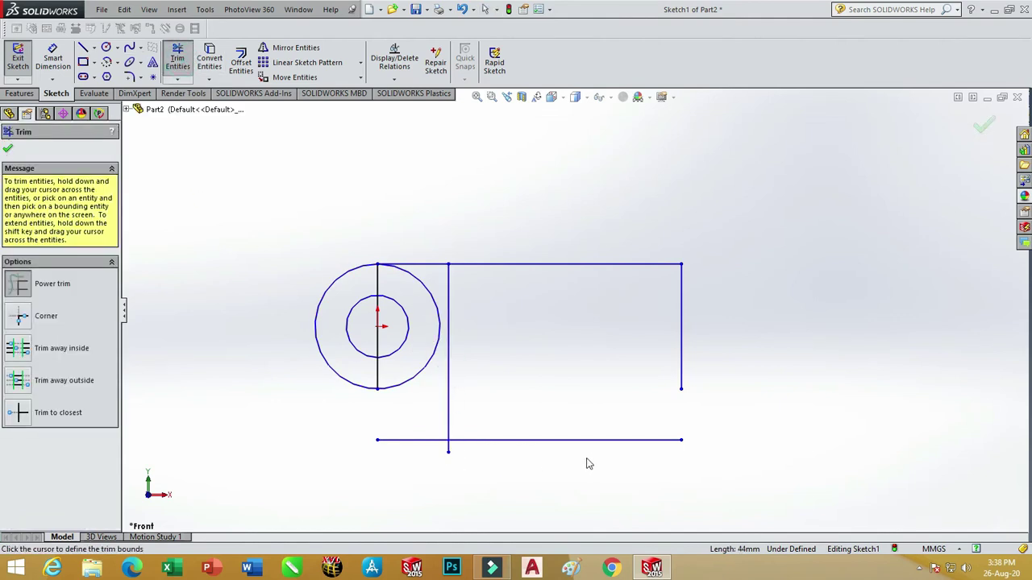
pyautogui.moveTo(682, 387)
pyautogui.keyDown('shift'); pyautogui.mouseDown()
pyautogui.moveTo(684, 479)
pyautogui.moveTo(698, 454)
pyautogui.moveTo(666, 470)
pyautogui.moveTo(533, 464)
pyautogui.moveTo(454, 451)
pyautogui.moveTo(423, 433)
pyautogui.mouseUp(); pyautogui.keyUp('shift')
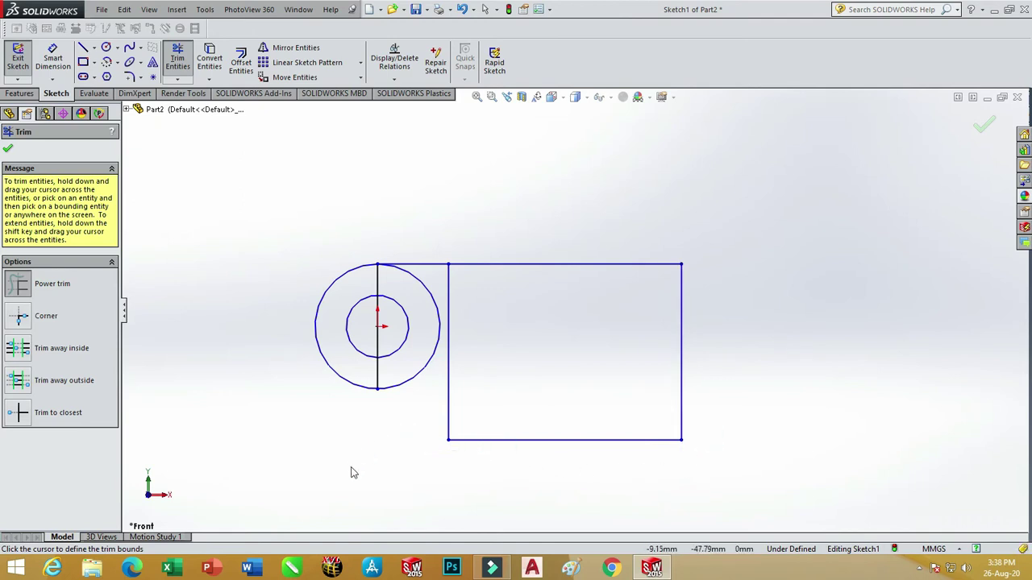
# Offset the rectangle's bottom edge 9 mm upward.
pyautogui.scroll(3, 669, 448)
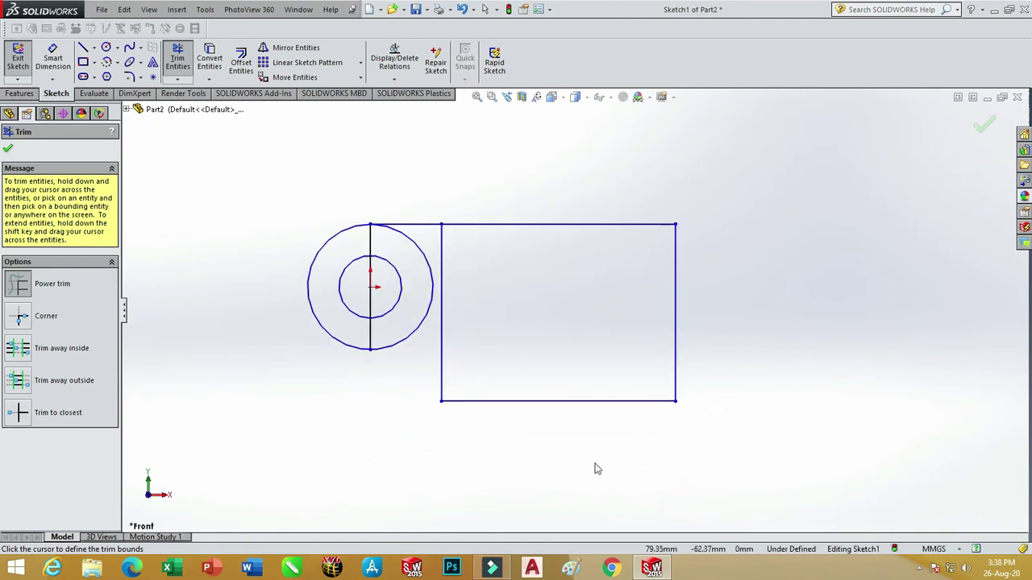
pyautogui.scroll(-1, 557, 442)
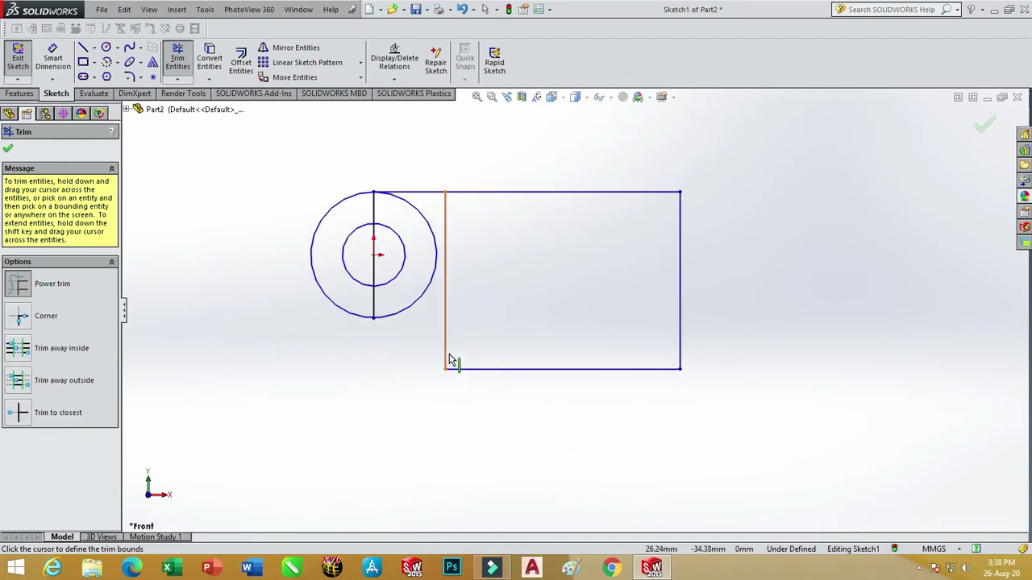
pyautogui.click(243, 64)
pyautogui.write('9.00mm')
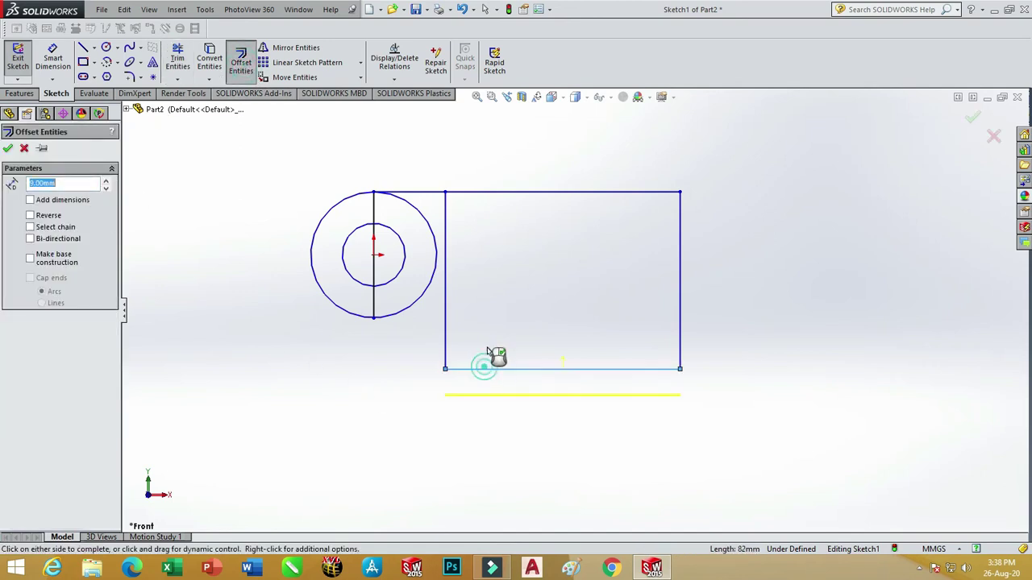
pyautogui.click(488, 353)
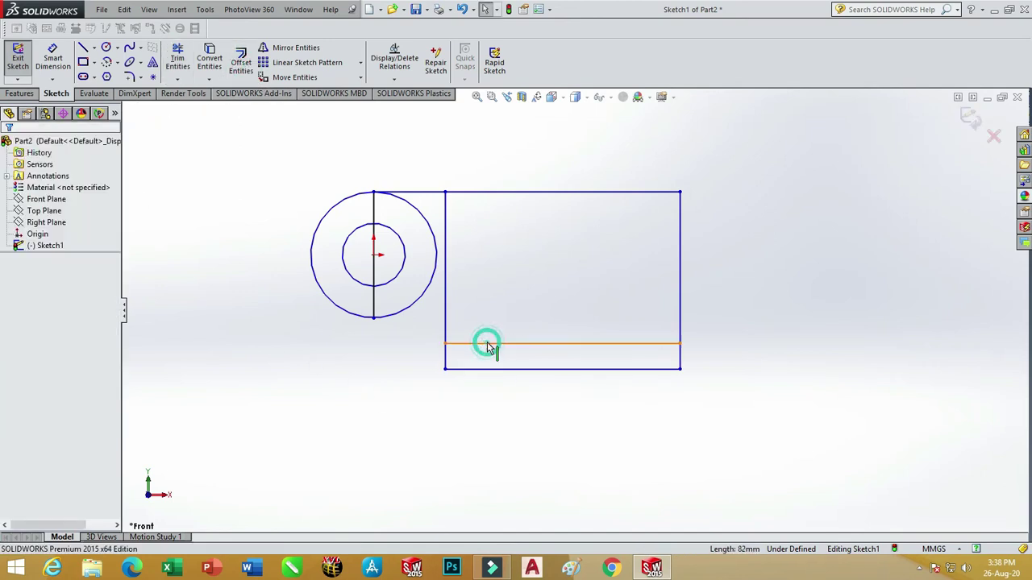
# Draw a 9 mm radius circle centred on the offset line's left end, through the rectangle's lower-left corner, and delete the offset line.
pyautogui.click(106, 47)
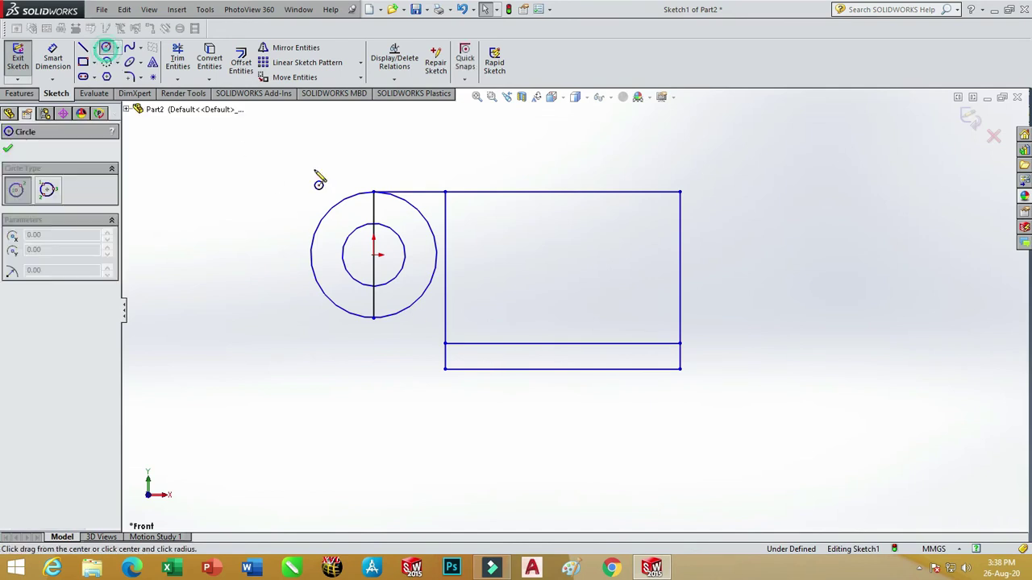
pyautogui.click(445, 343)
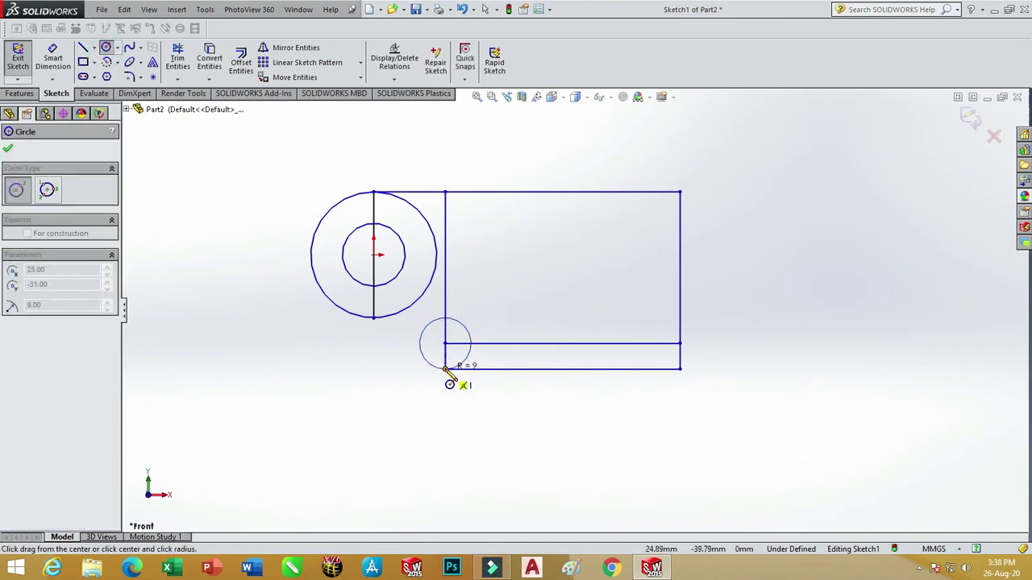
pyautogui.click(445, 369)
pyautogui.rightClick(548, 278)
pyautogui.click(577, 281)
pyautogui.click(559, 345)
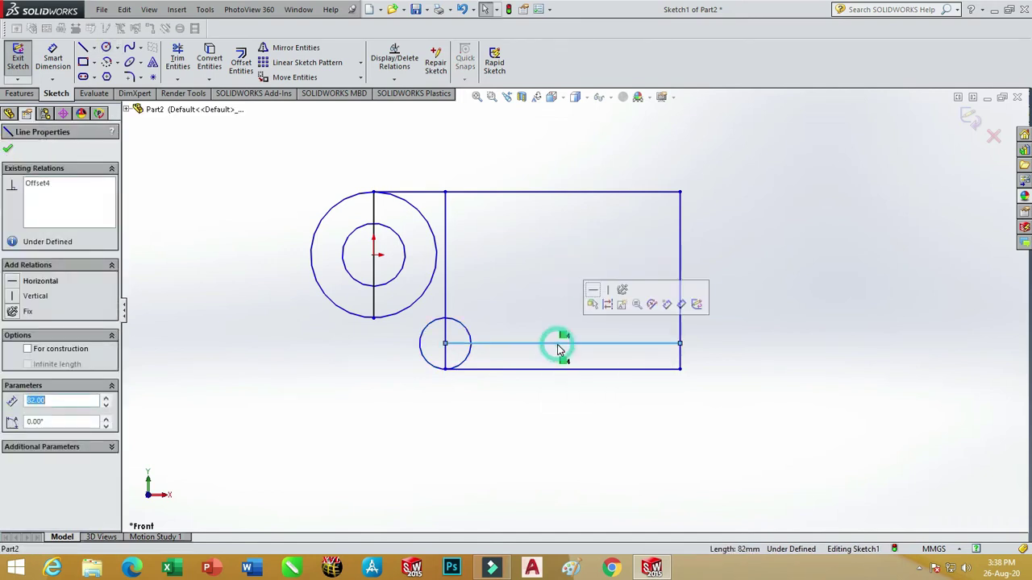
pyautogui.press('Delete')
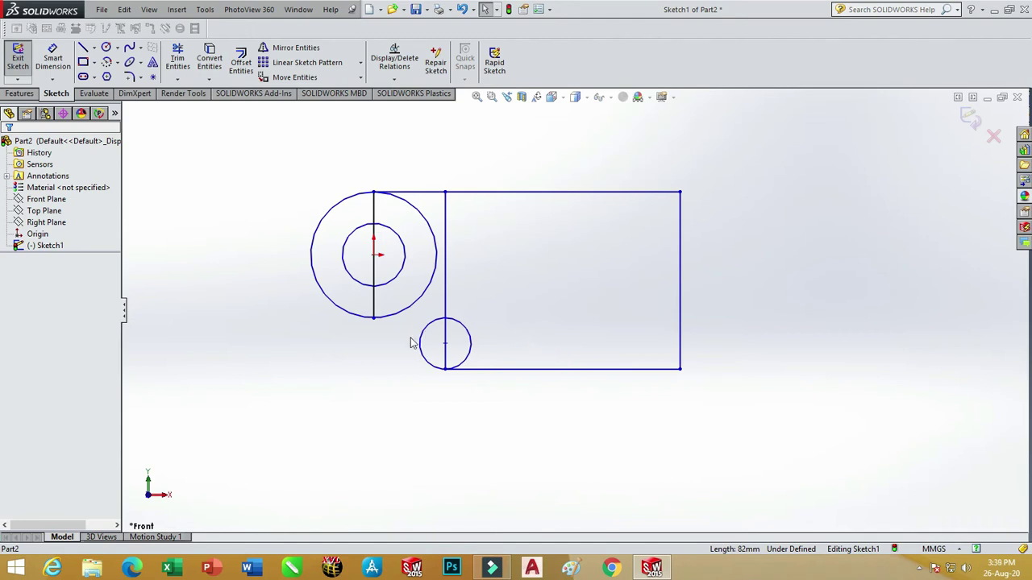
pyautogui.click(119, 49)
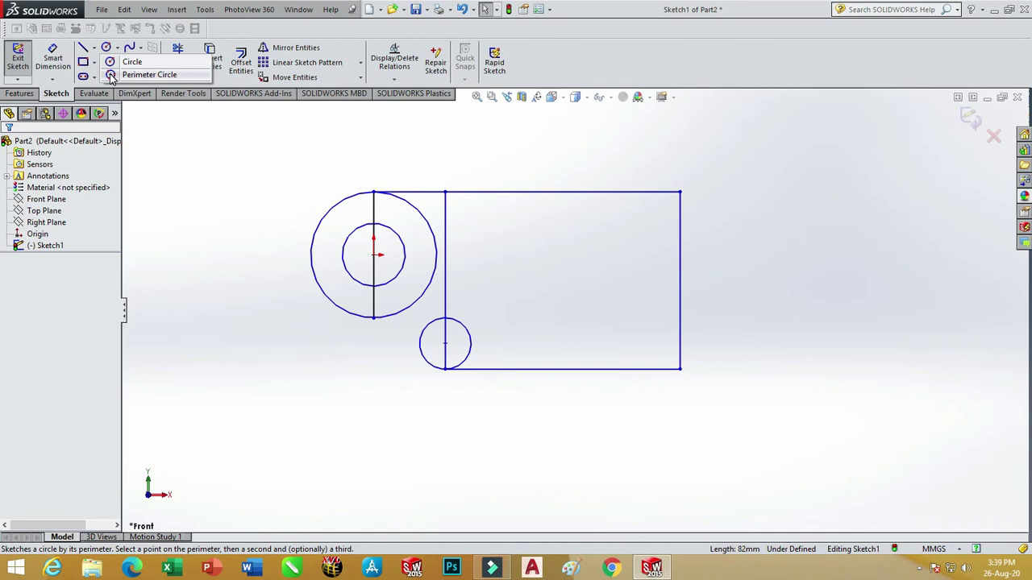
pyautogui.click(111, 75)
pyautogui.click(382, 321)
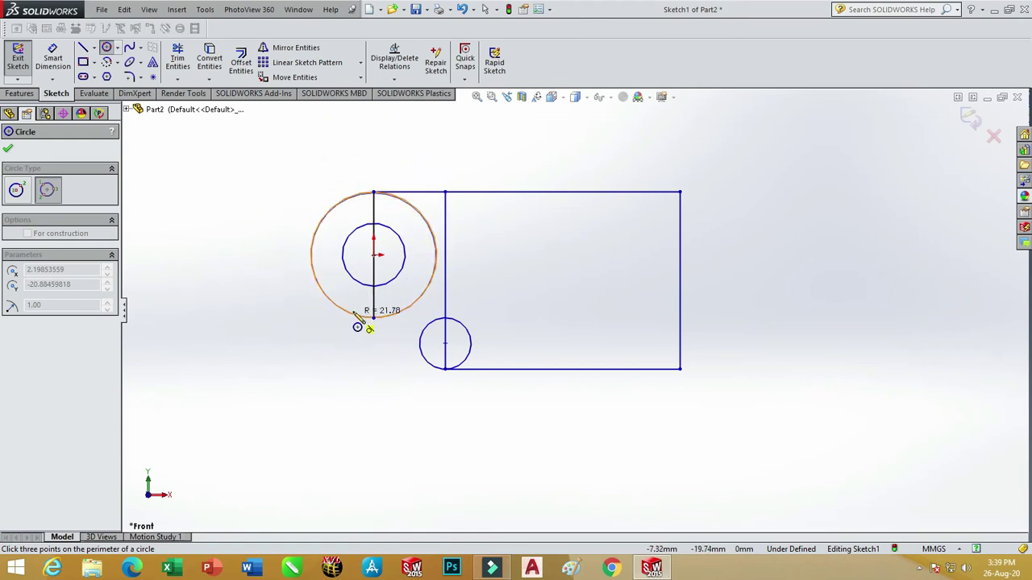
pyautogui.click(47, 194)
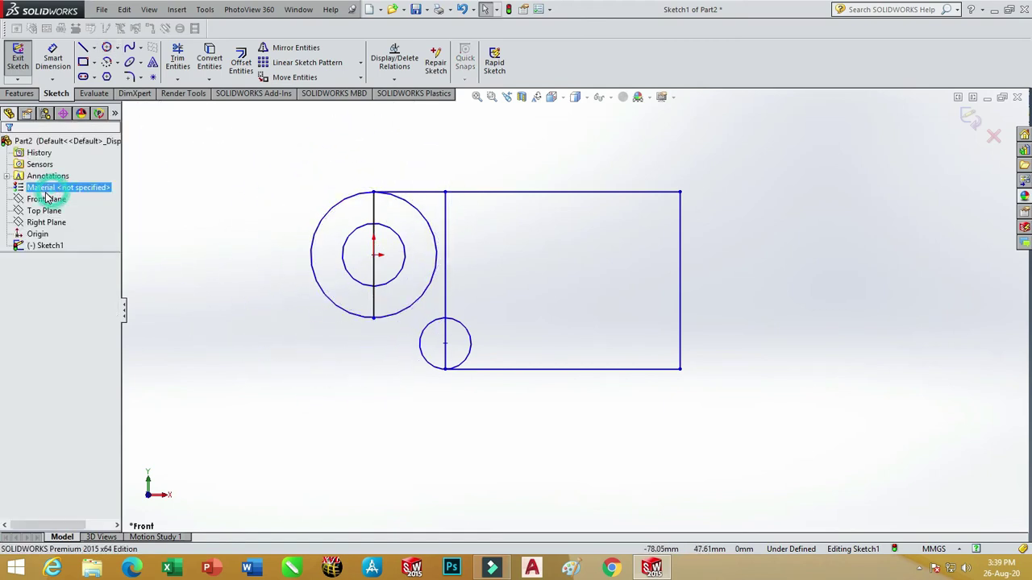
# Draw a perimeter circle of about 18 mm radius below the outer circle, tangent to it and to the small corner circle.
pyautogui.click(105, 48)
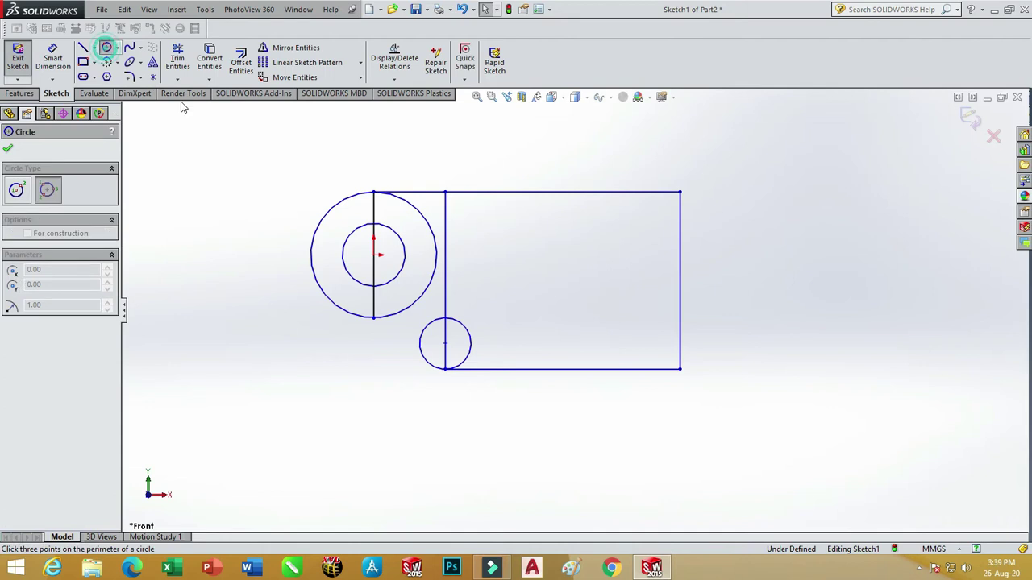
pyautogui.click(424, 361)
pyautogui.click(377, 319)
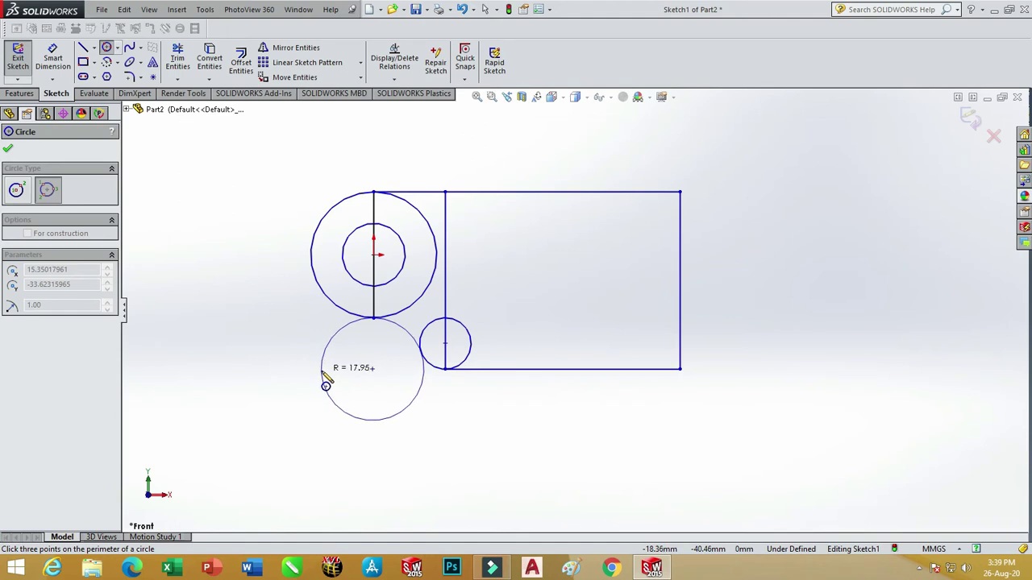
pyautogui.click(326, 386)
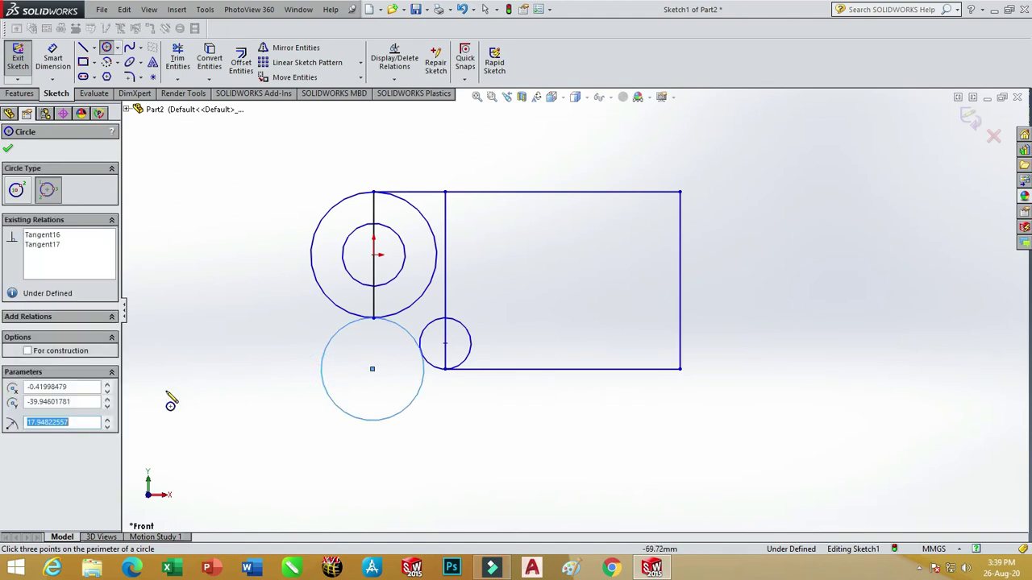
pyautogui.click(9, 150)
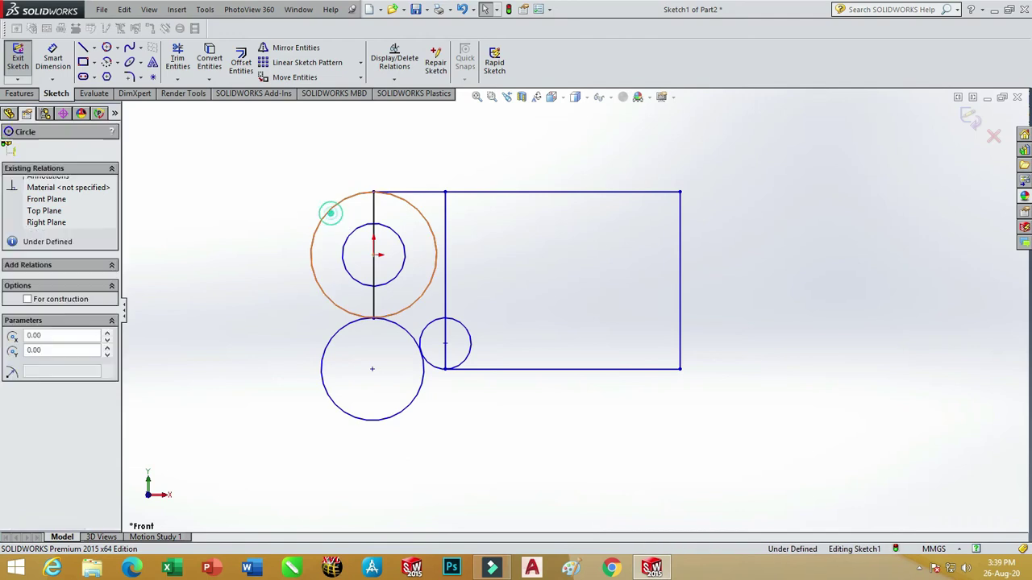
# Fix the outer circle and the small corner circle in place, and set the lower tangent circle's radius to 18 mm.
pyautogui.click(330, 213)
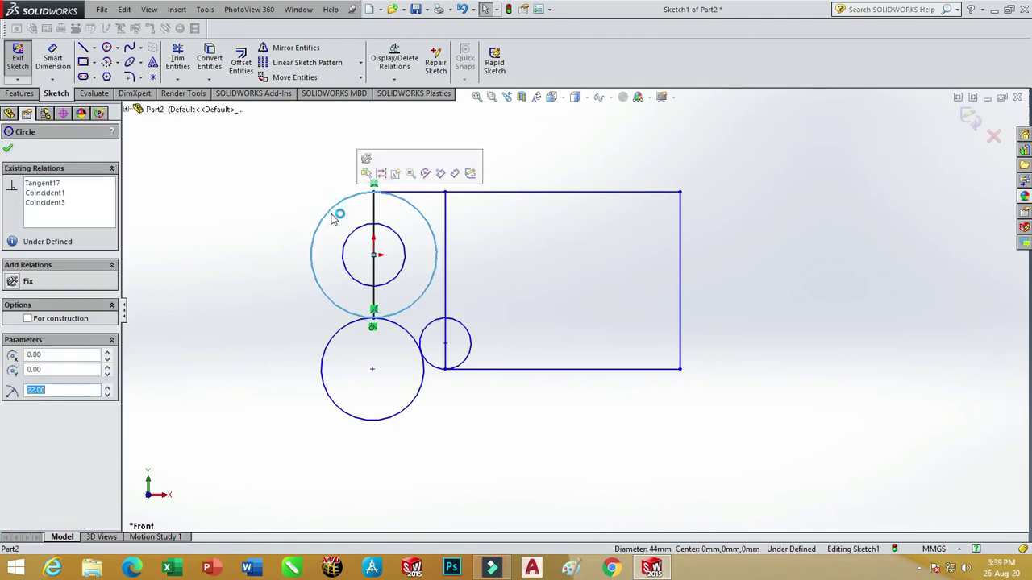
pyautogui.click(24, 282)
pyautogui.click(470, 336)
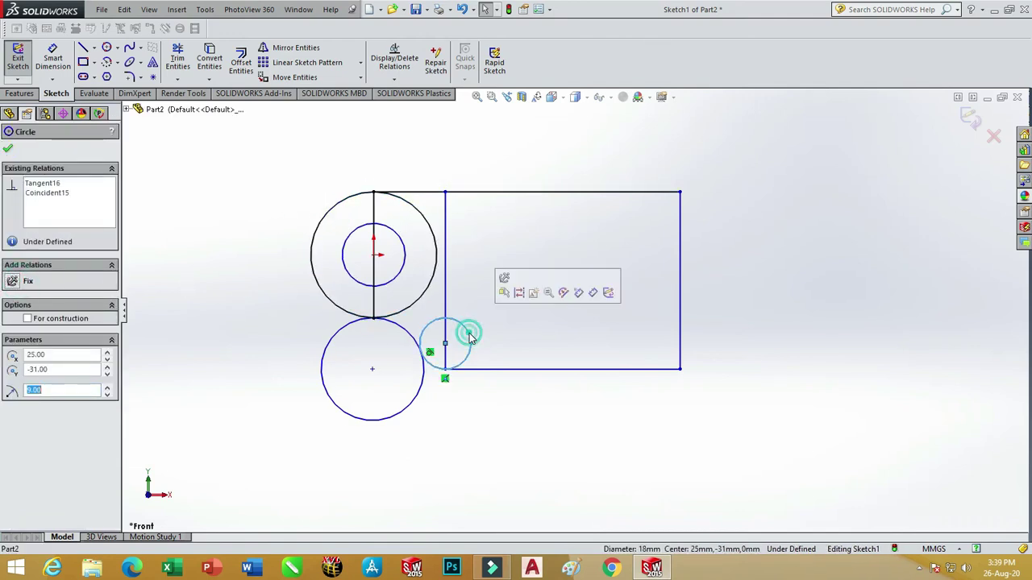
pyautogui.click(16, 284)
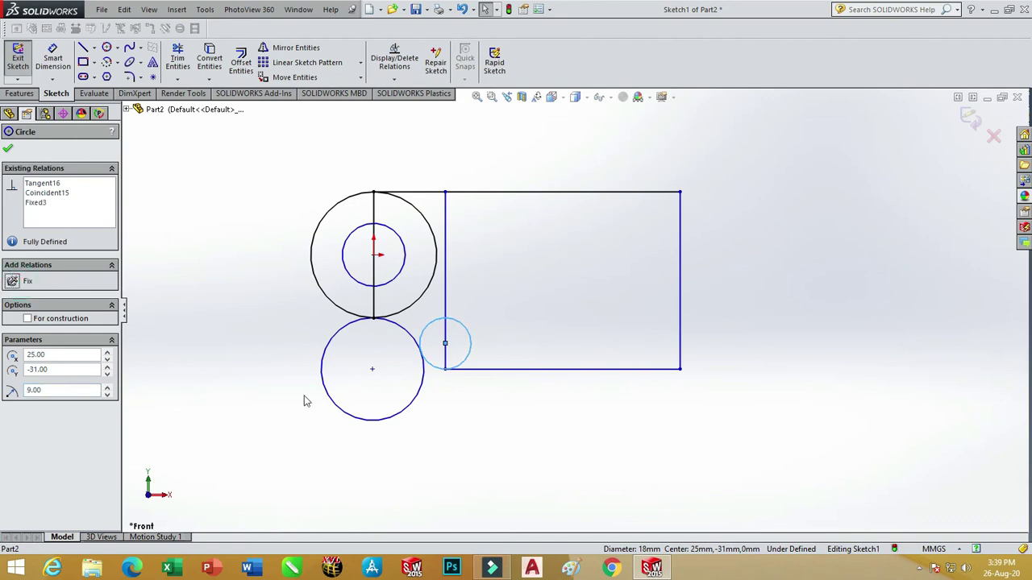
pyautogui.click(321, 351)
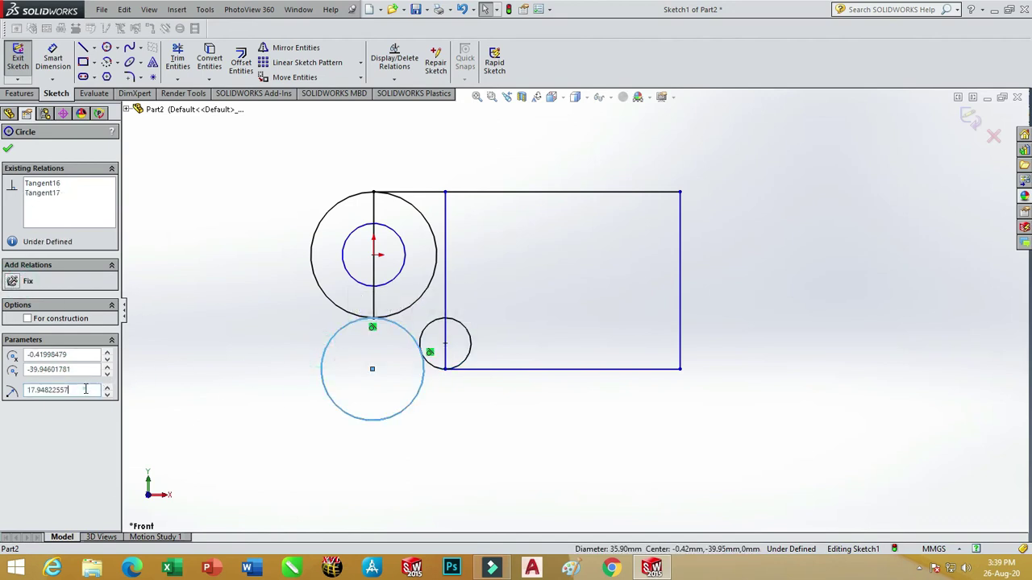
pyautogui.write('18.00')
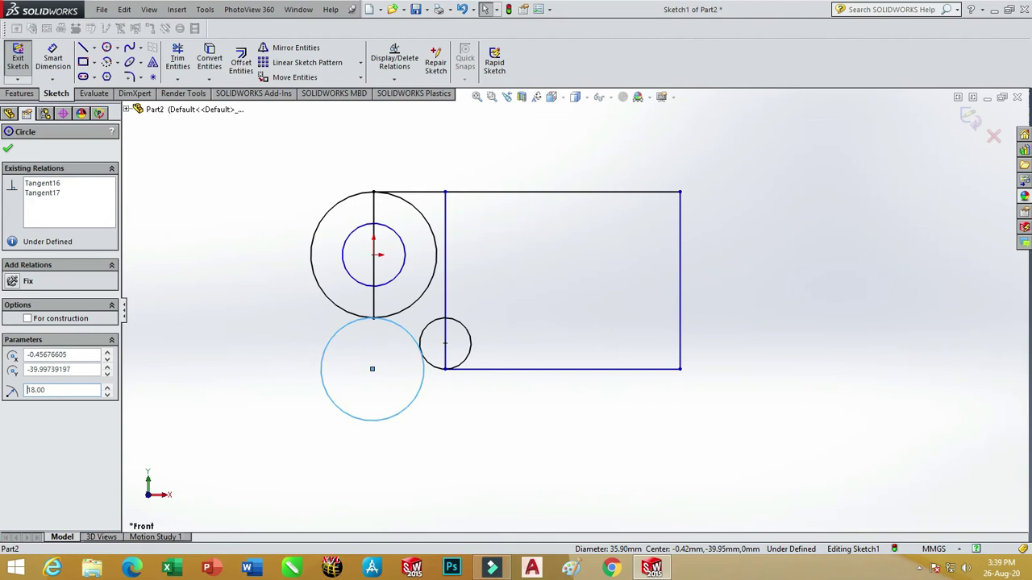
# Trim the outer, tangent and corner circles to leave the left half-circle and the two arcs connecting it to the rectangle's bottom edge.
pyautogui.click(177, 58)
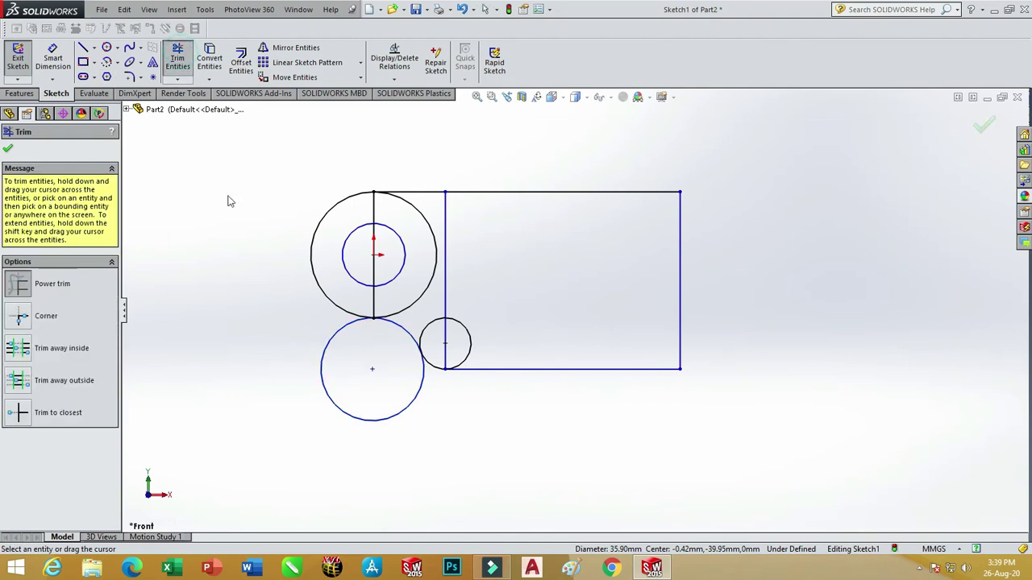
pyautogui.moveTo(434, 421); pyautogui.dragTo(406, 391)
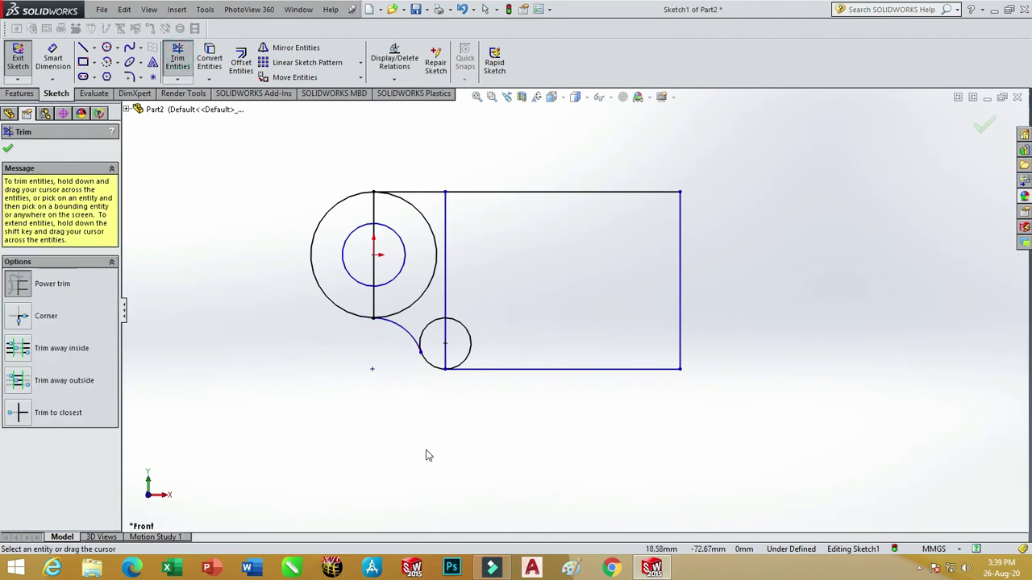
pyautogui.scroll(-3, 456, 331)
pyautogui.moveTo(536, 340)
pyautogui.mouseDown()
pyautogui.moveTo(479, 348)
pyautogui.moveTo(427, 331)
pyautogui.moveTo(421, 315)
pyautogui.moveTo(387, 299)
pyautogui.moveTo(418, 325)
pyautogui.mouseUp()
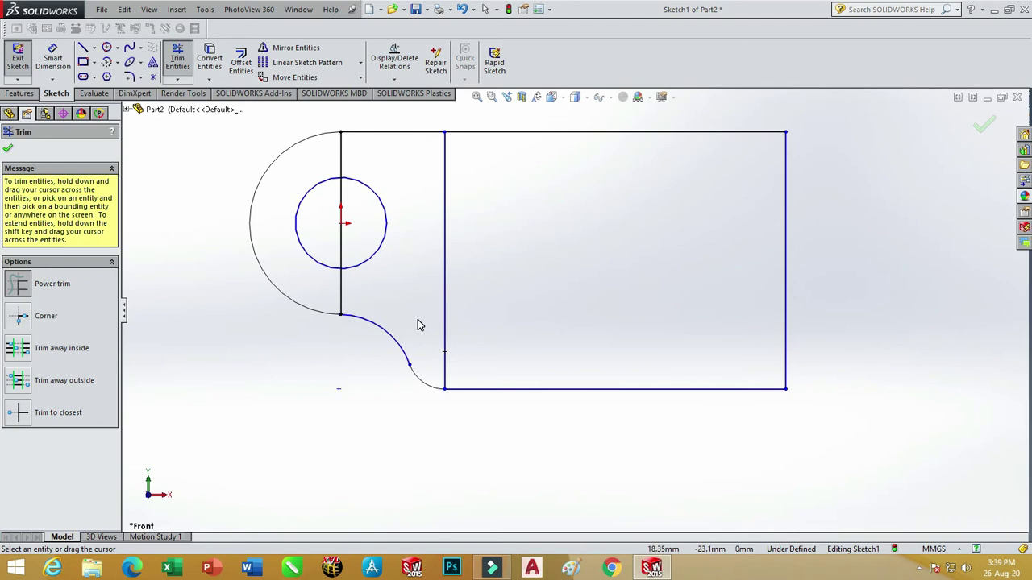
pyautogui.press('z')
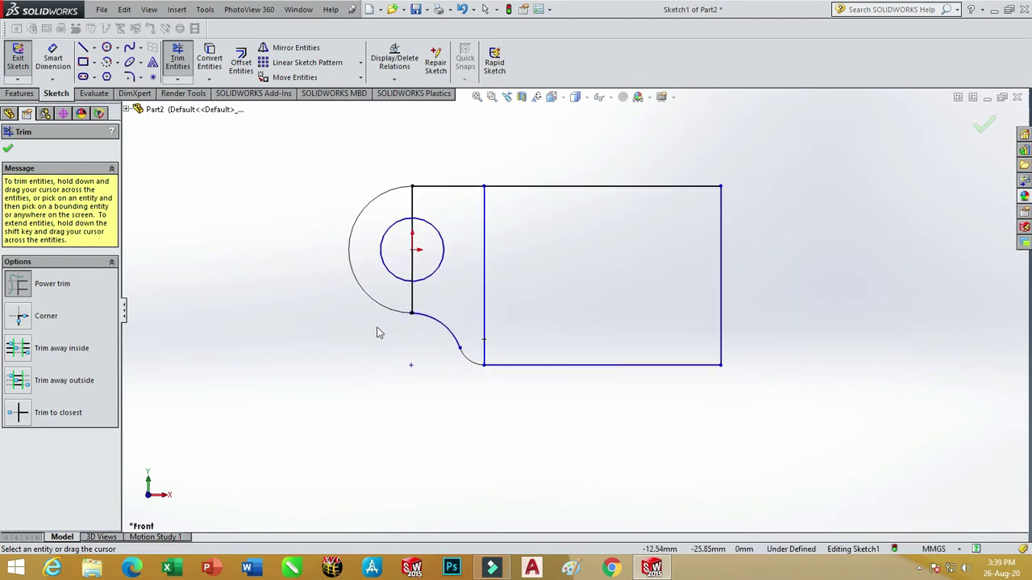
pyautogui.scroll(-1, 859, 266)
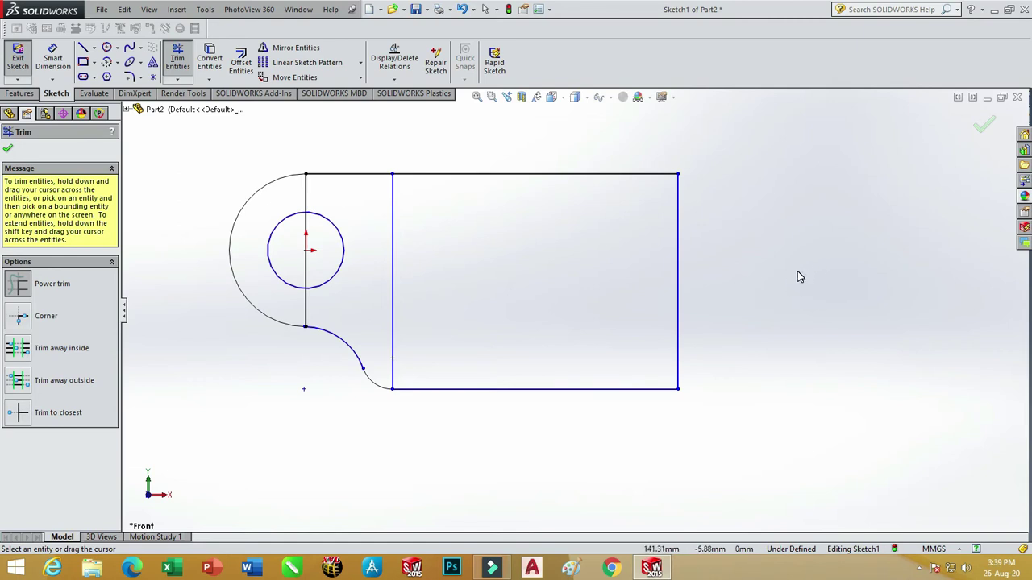
# Offset the profile's top line 6 mm downward and the rectangle's bottom edge 6 mm upward.
pyautogui.click(241, 64)
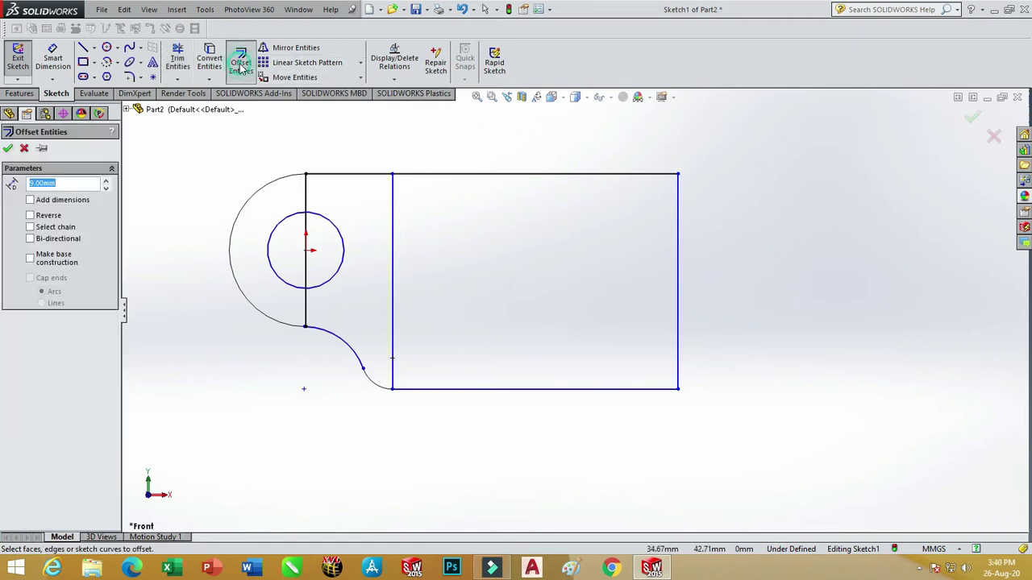
pyautogui.write('6')
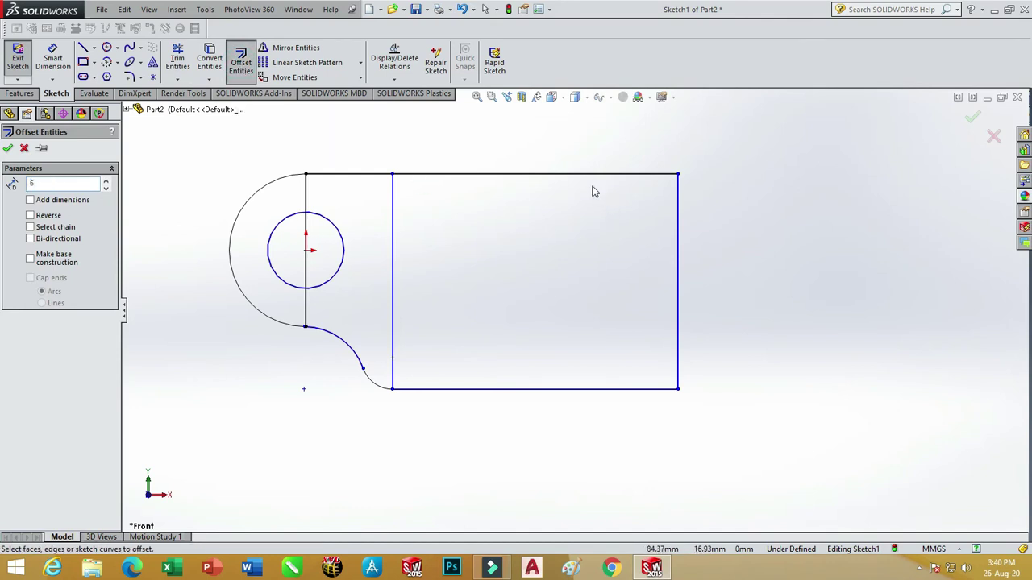
pyautogui.click(530, 175)
pyautogui.click(521, 208)
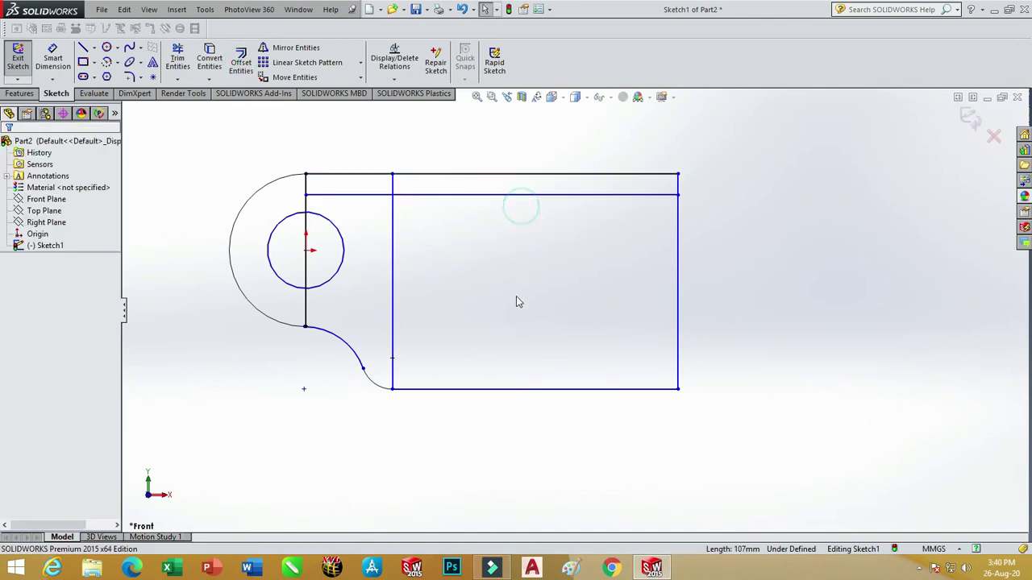
pyautogui.click(241, 63)
pyautogui.click(528, 390)
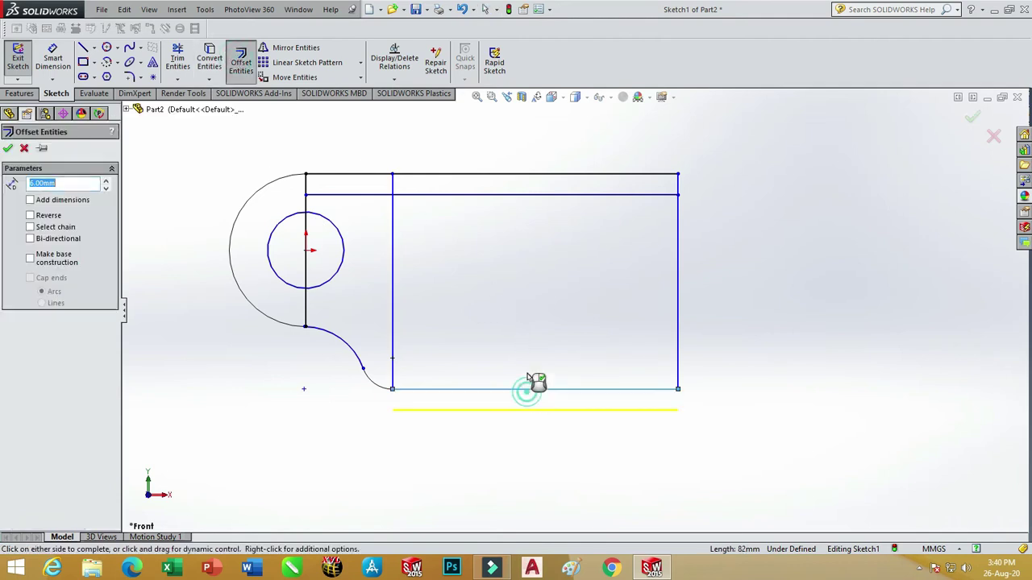
pyautogui.click(530, 373)
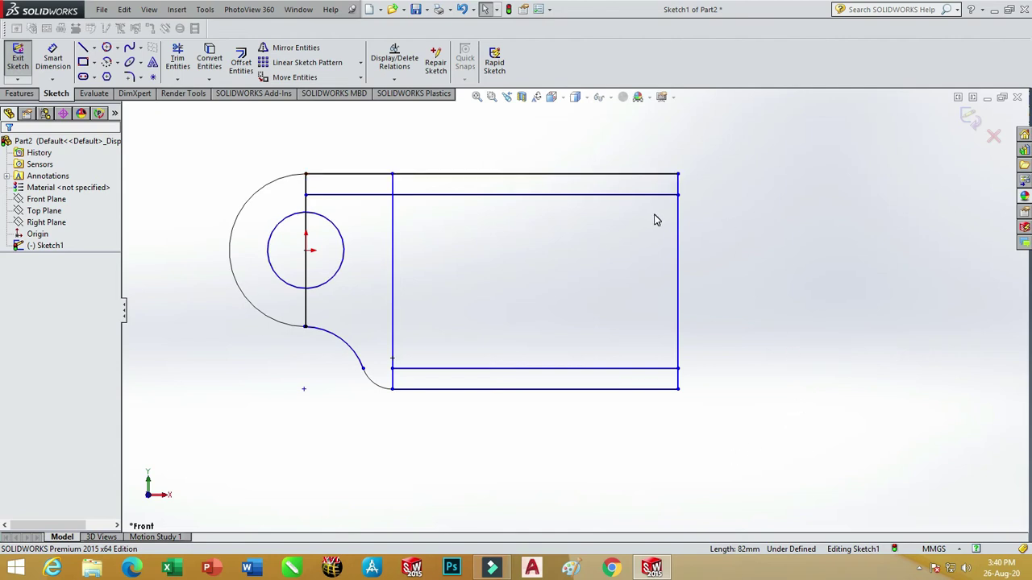
# Offset the profile's top line 12 mm downward and the rectangle's bottom edge 12 mm upward.
pyautogui.click(240, 61)
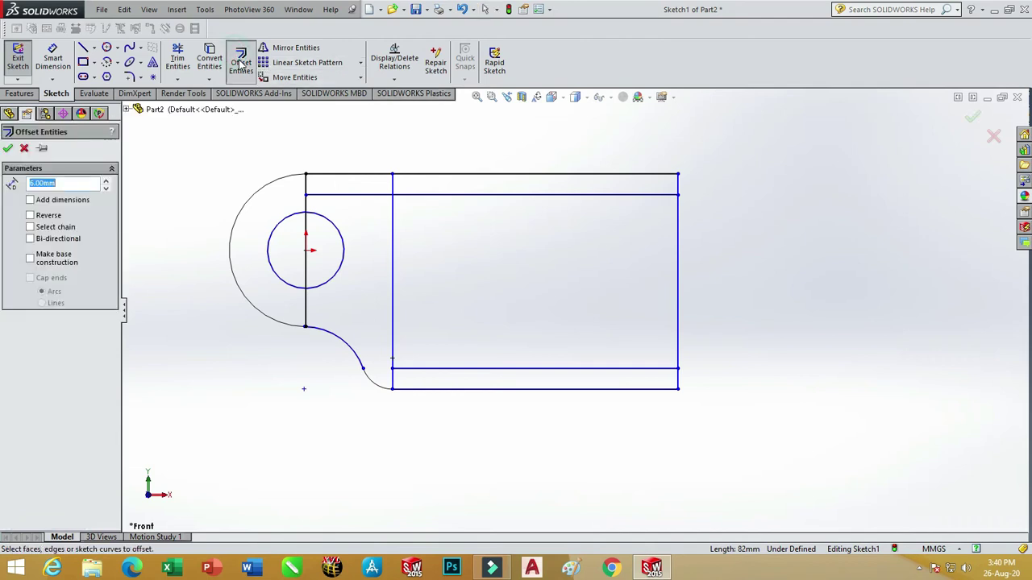
pyautogui.write('12')
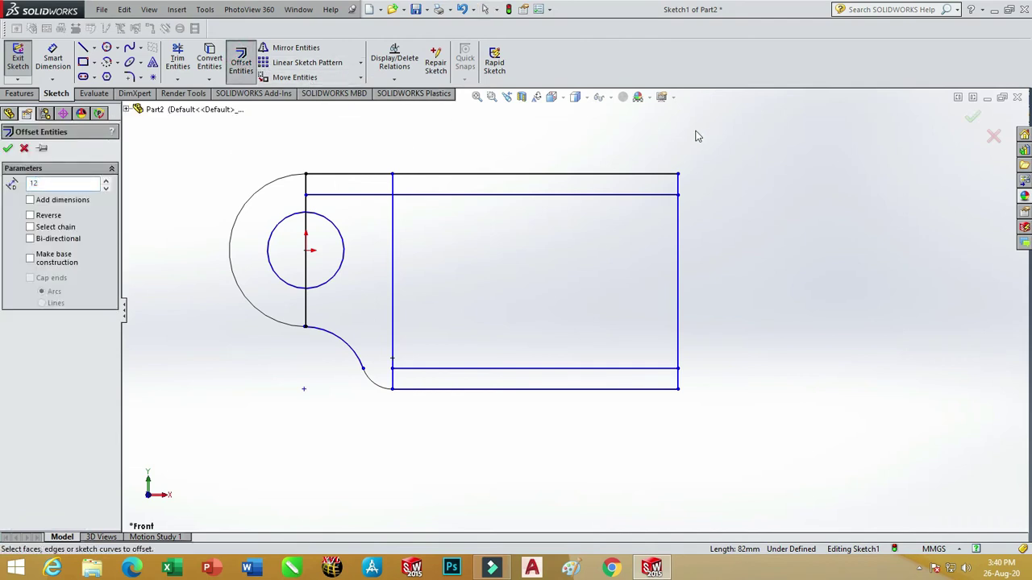
pyautogui.click(651, 175)
pyautogui.click(648, 389)
pyautogui.click(652, 340)
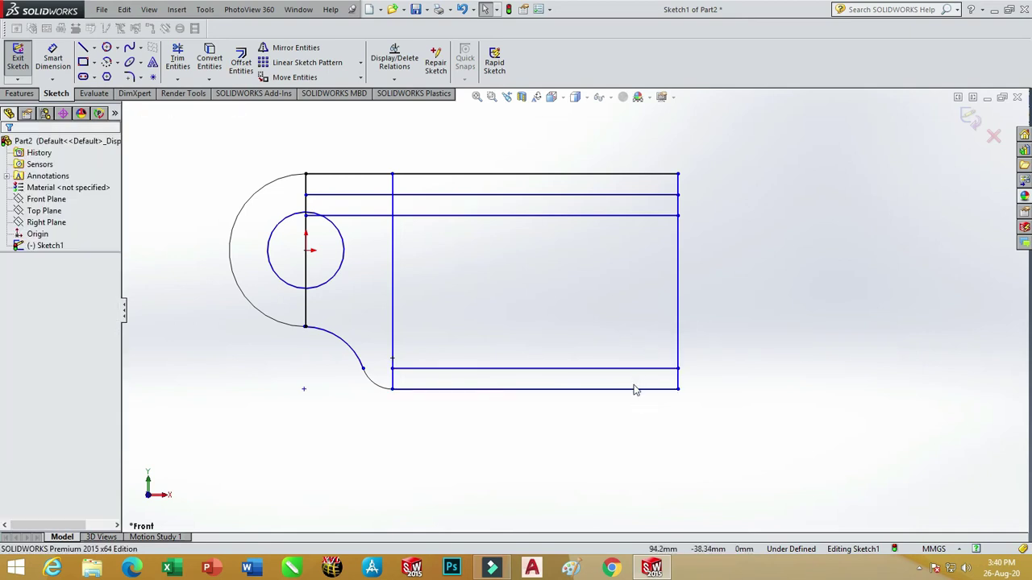
pyautogui.click(240, 62)
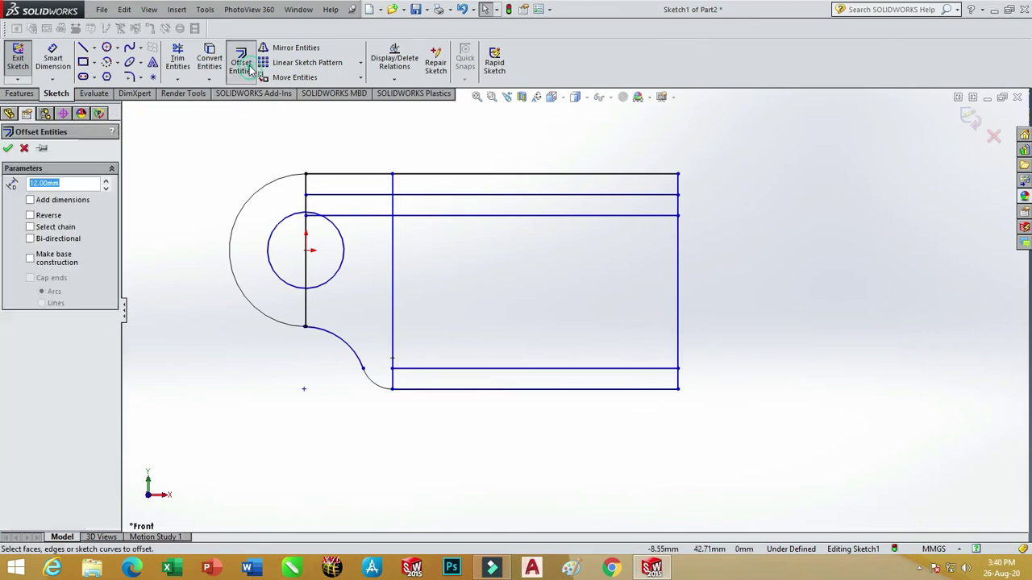
pyautogui.click(631, 390)
pyautogui.click(631, 341)
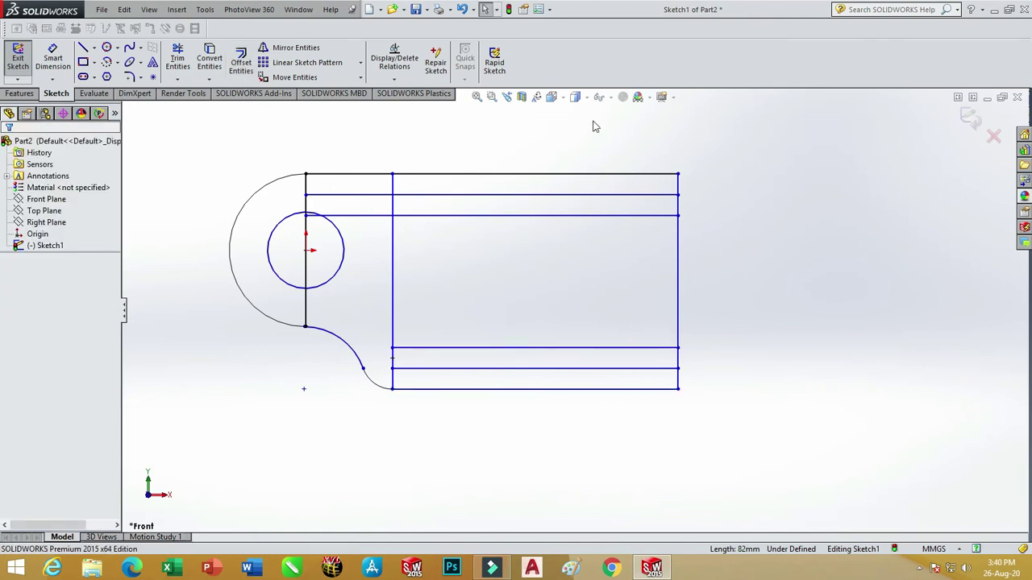
# Offset the rectangle's right edge 5 mm inward to the left.
pyautogui.click(240, 64)
pyautogui.write('5')
pyautogui.click(678, 258)
pyautogui.click(649, 255)
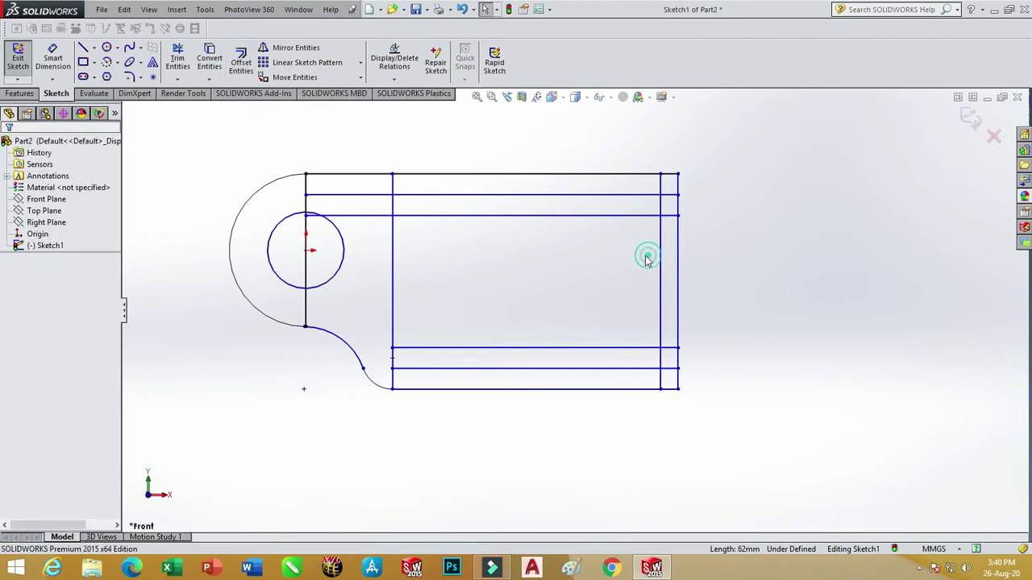
# Trim the right edge between the two 12 mm offset lines, and both of those lines between the rectangle's left edge and the 5 mm offset line.
pyautogui.click(177, 58)
pyautogui.moveTo(680, 246); pyautogui.dragTo(706, 299)
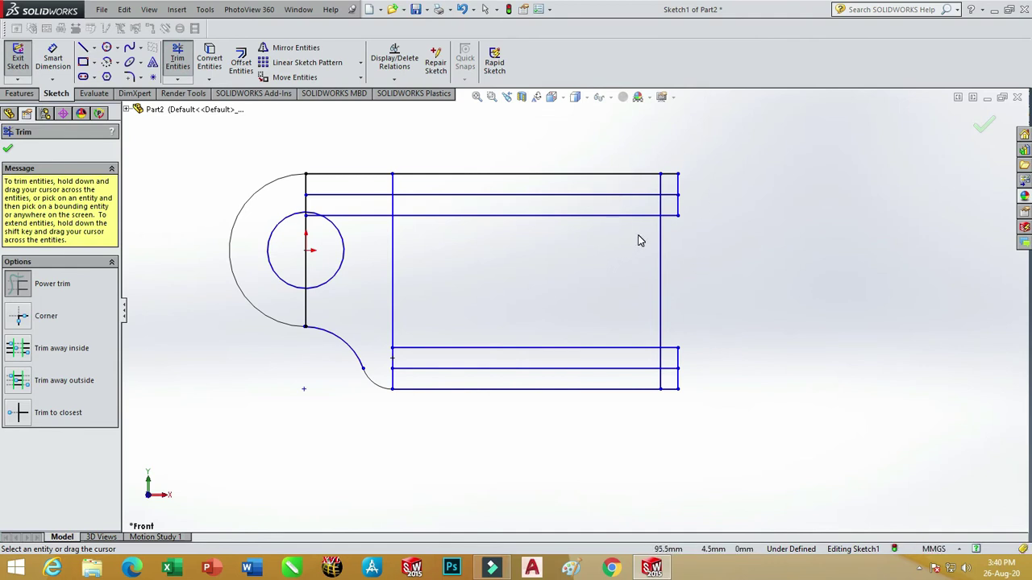
pyautogui.moveTo(649, 225); pyautogui.dragTo(640, 215)
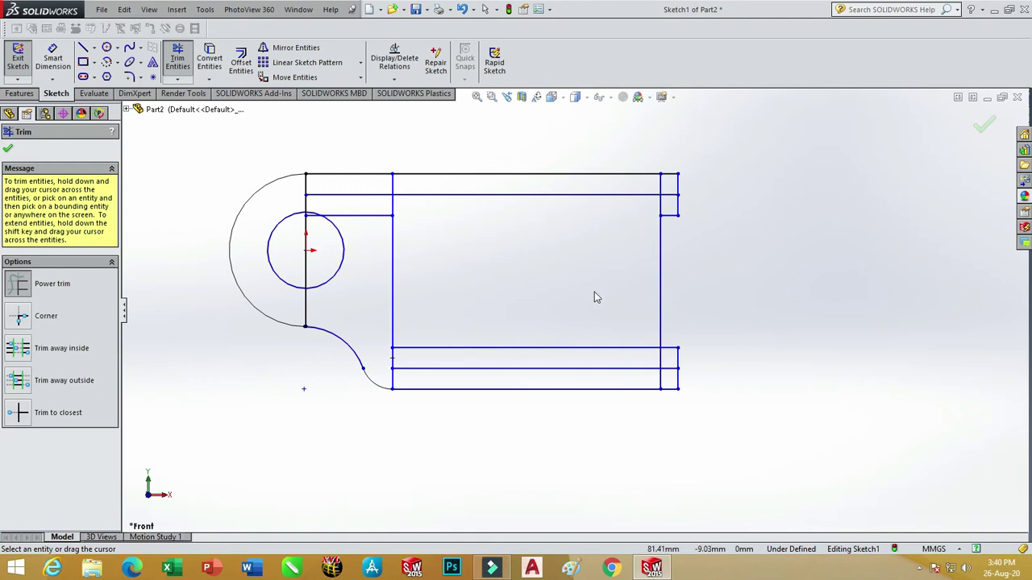
pyautogui.moveTo(641, 332); pyautogui.dragTo(635, 358)
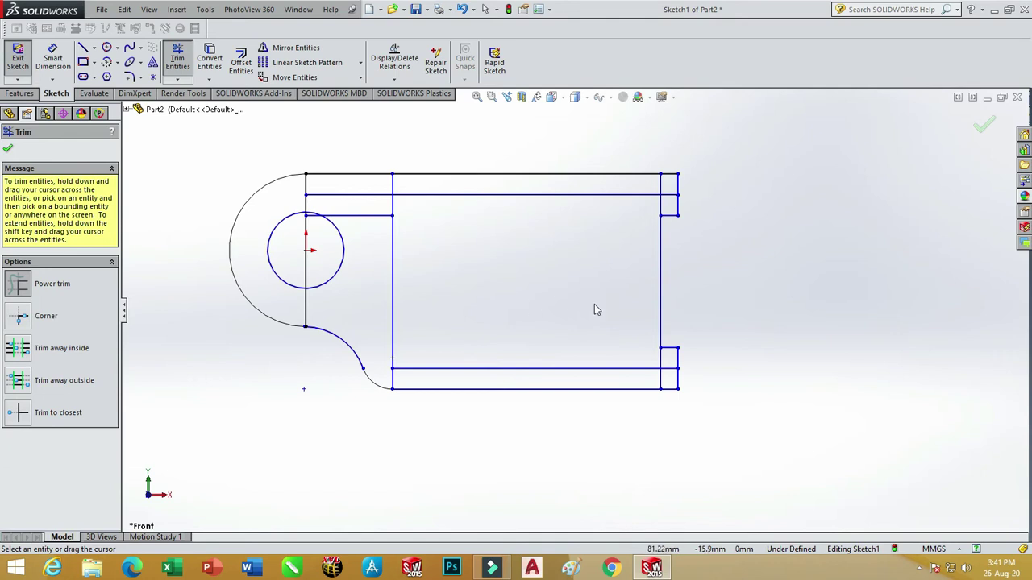
# Offset the vertical line between the two right-end tabs 12 mm inward to the left.
pyautogui.click(246, 70)
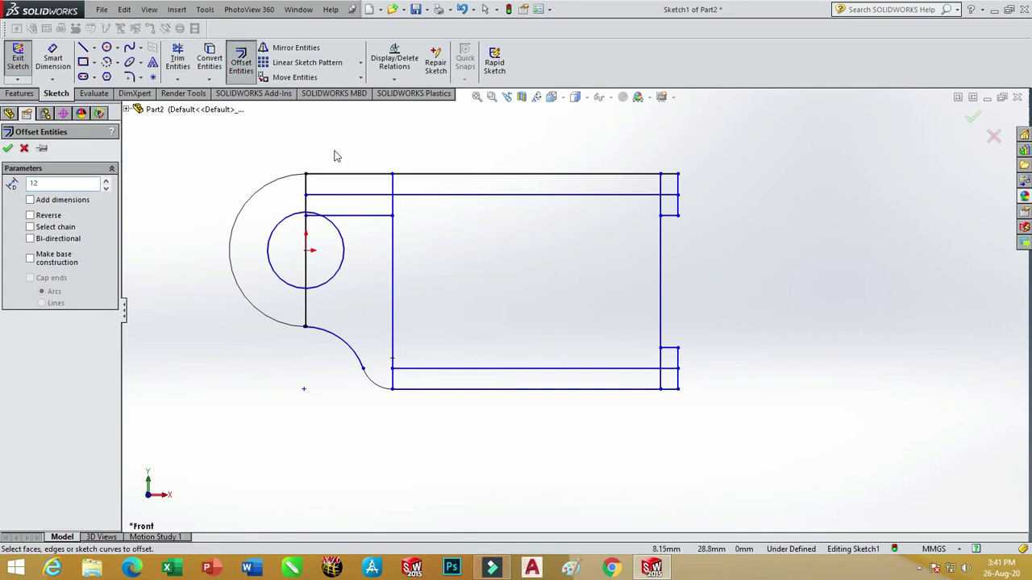
pyautogui.click(665, 256)
pyautogui.click(617, 265)
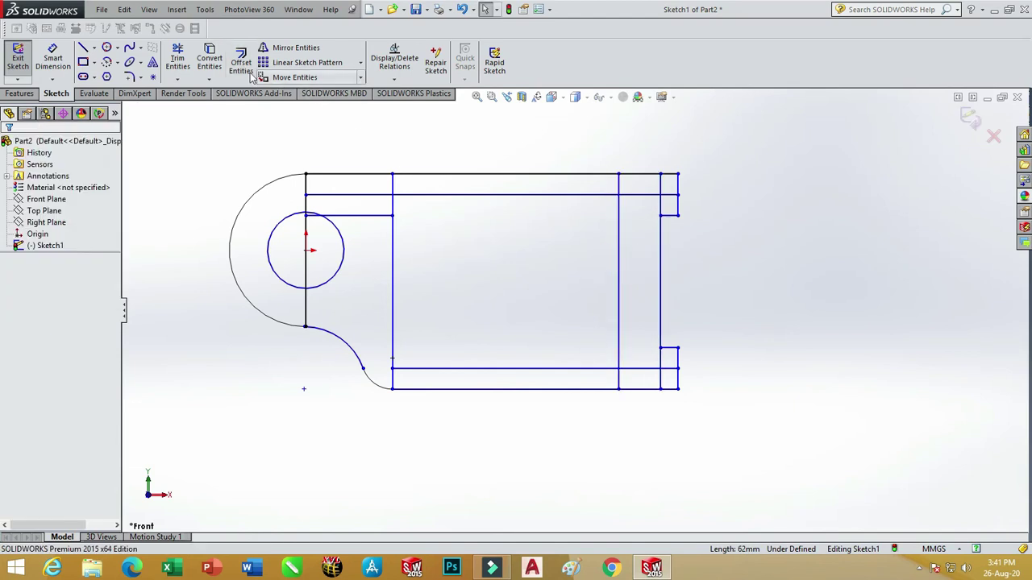
# Trim the excess offset lines to leave a closed inner rectangle and a notched right end, removing the short line remnants near the hole.
pyautogui.click(179, 62)
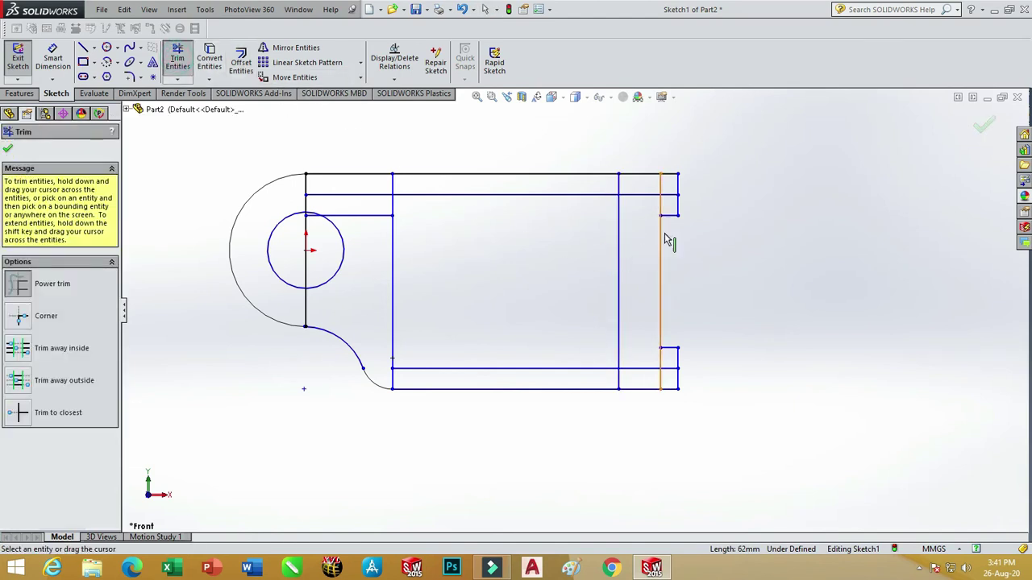
pyautogui.moveTo(669, 181)
pyautogui.mouseDown()
pyautogui.moveTo(656, 201)
pyautogui.moveTo(663, 185)
pyautogui.moveTo(634, 186)
pyautogui.moveTo(663, 299)
pyautogui.moveTo(666, 360)
pyautogui.moveTo(658, 373)
pyautogui.moveTo(642, 363)
pyautogui.moveTo(583, 389)
pyautogui.mouseUp()
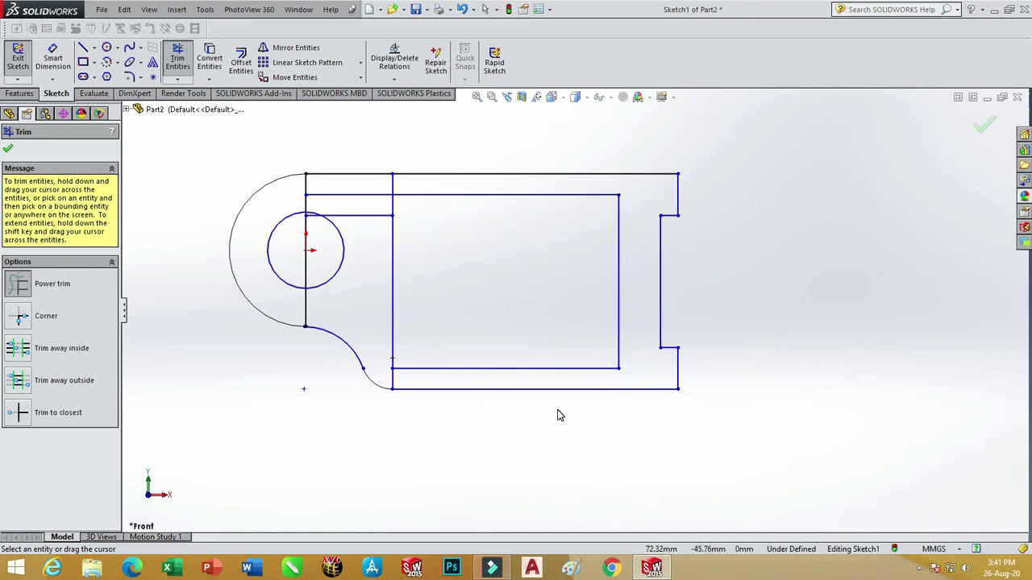
pyautogui.moveTo(368, 224)
pyautogui.mouseDown()
pyautogui.moveTo(362, 201)
pyautogui.moveTo(330, 208)
pyautogui.mouseUp()
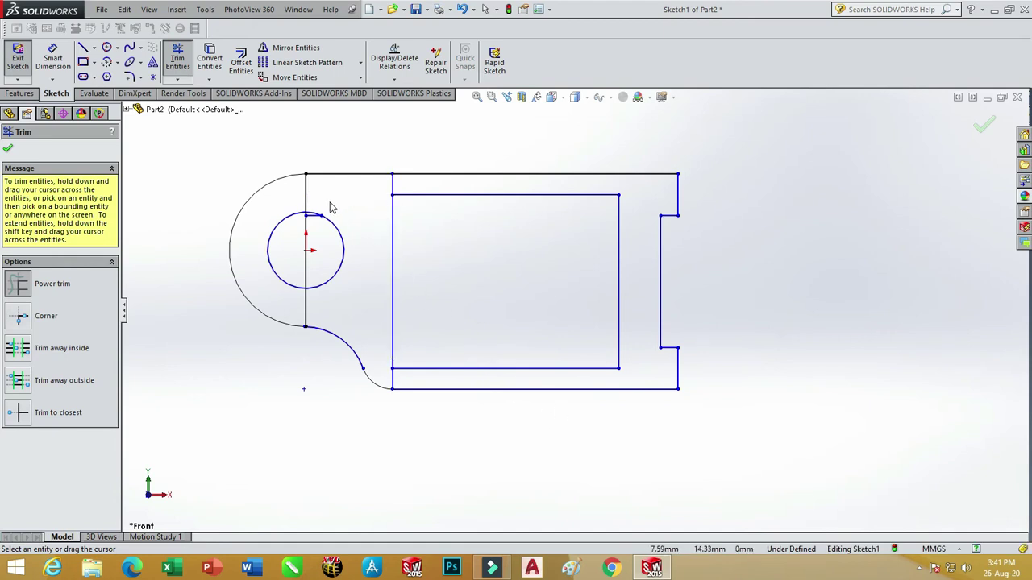
pyautogui.scroll(-4, 330, 208)
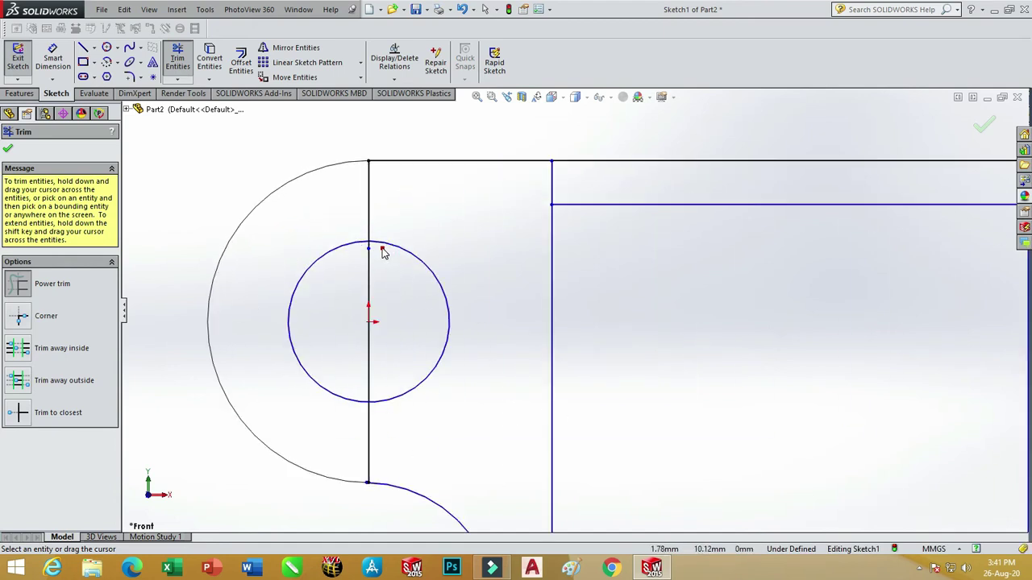
pyautogui.scroll(5, 383, 252)
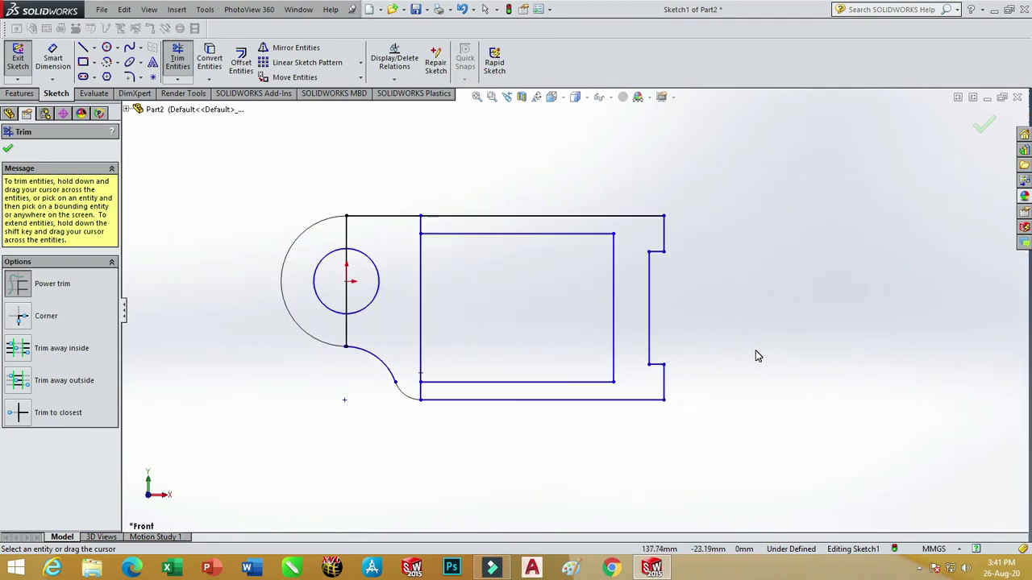
# Delete the vertical line running through the hole centre in the rounded left end.
pyautogui.rightClick(456, 145)
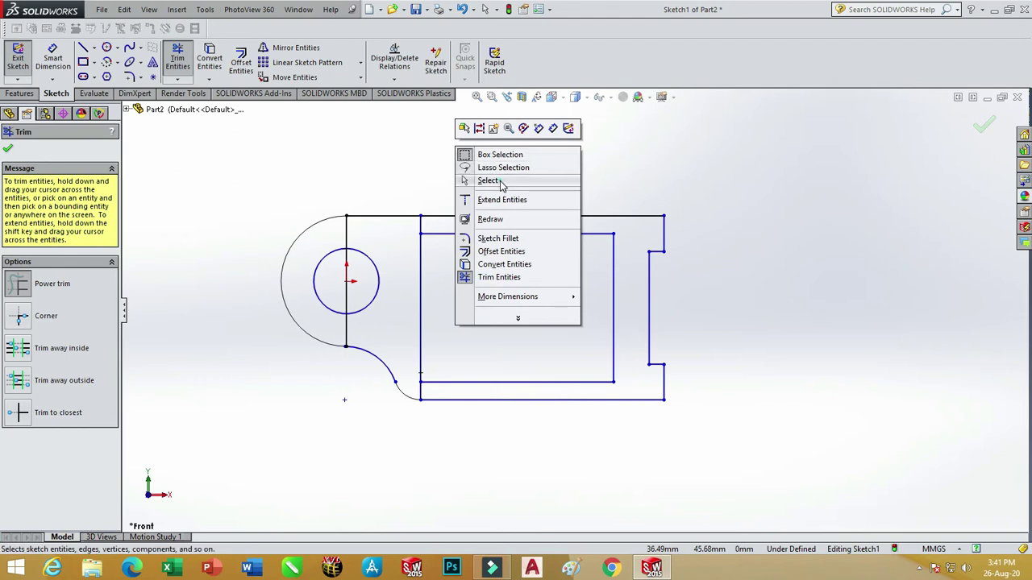
pyautogui.click(499, 182)
pyautogui.click(347, 297)
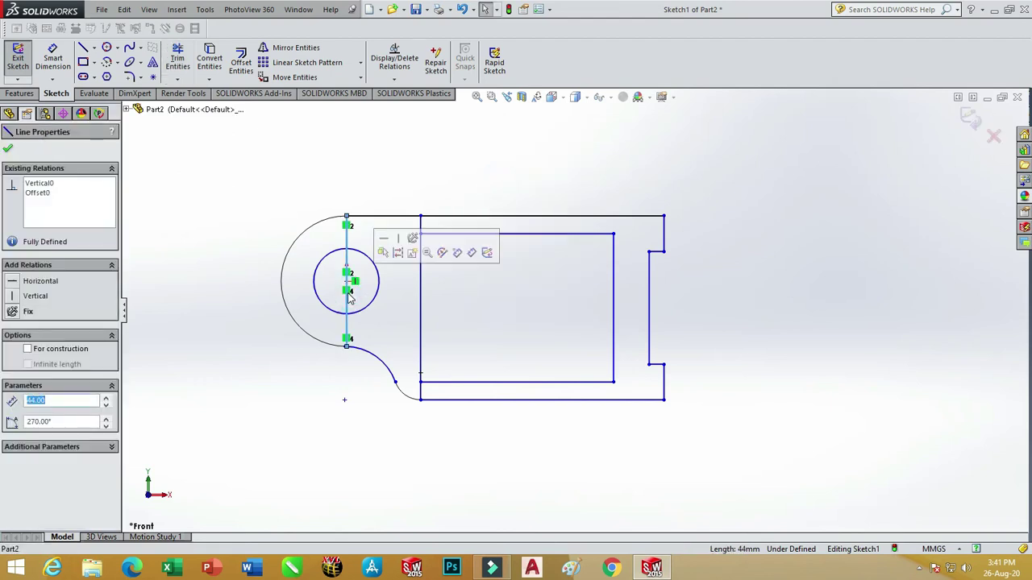
pyautogui.press('Delete')
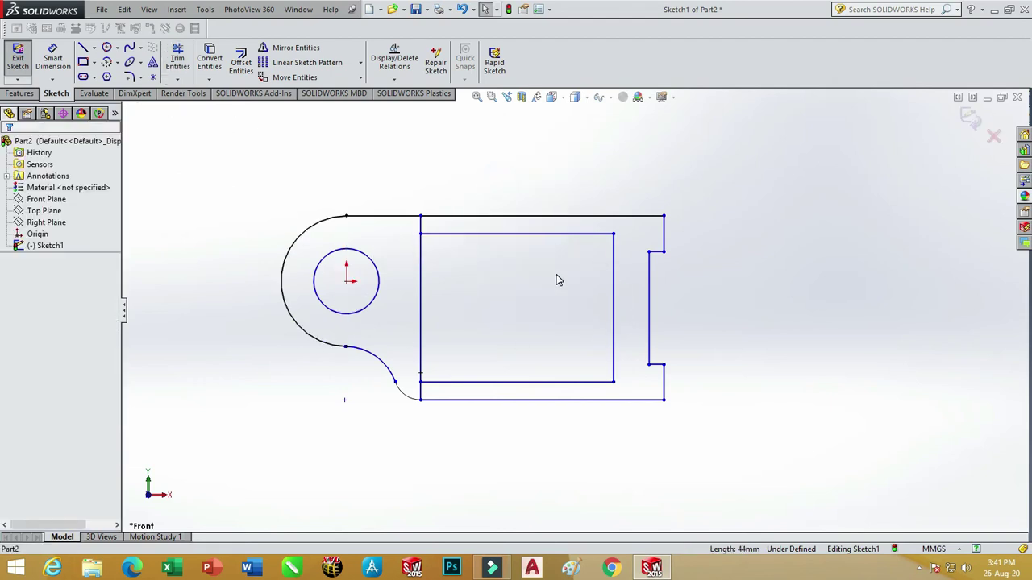
# Offset the inner rectangle's top, right and bottom edges 15 mm inward and trim the overhanging ends to form a smaller rectangle.
pyautogui.click(240, 63)
pyautogui.write('15')
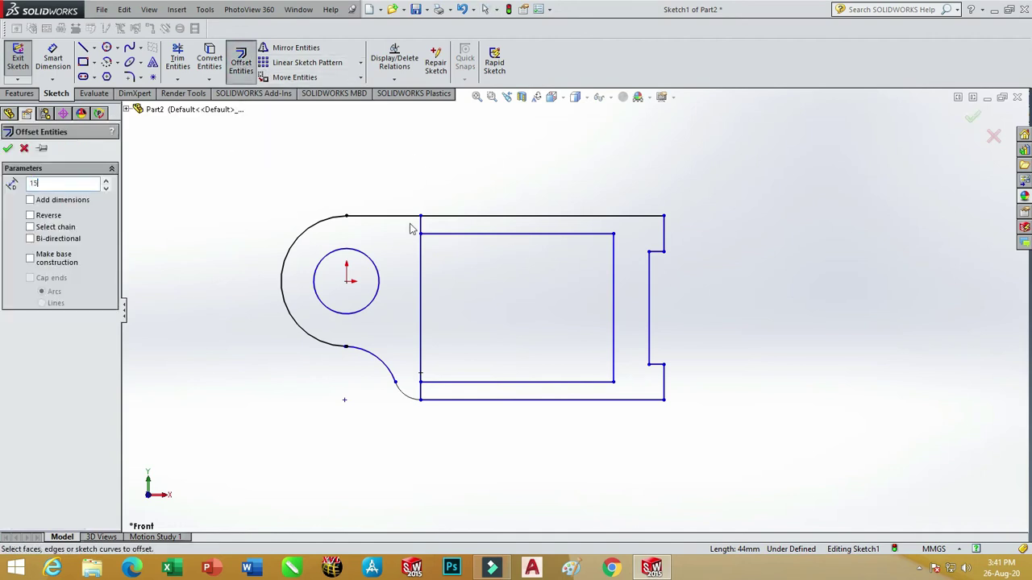
pyautogui.click(539, 233)
pyautogui.click(539, 267)
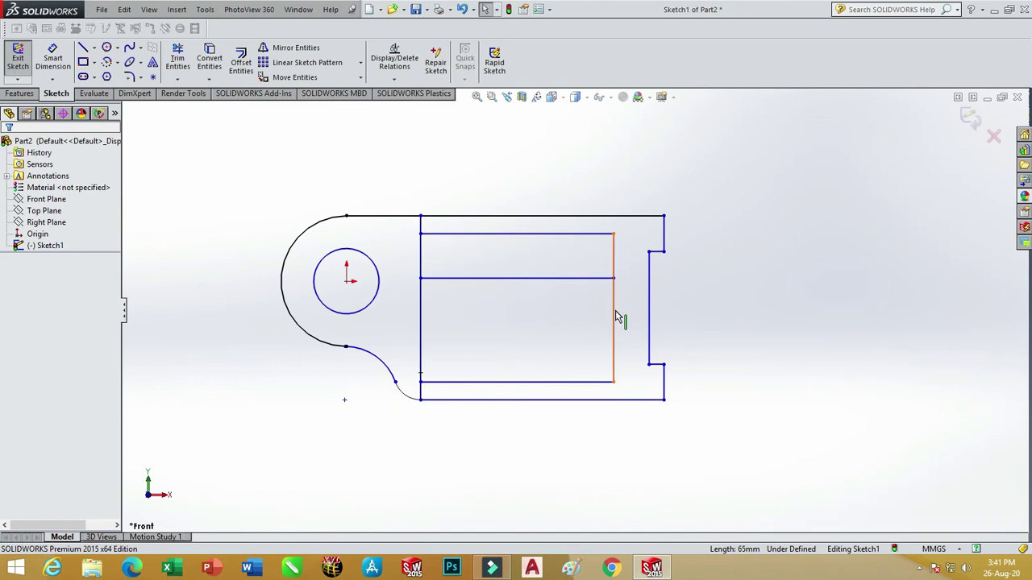
pyautogui.click(612, 310)
pyautogui.click(240, 63)
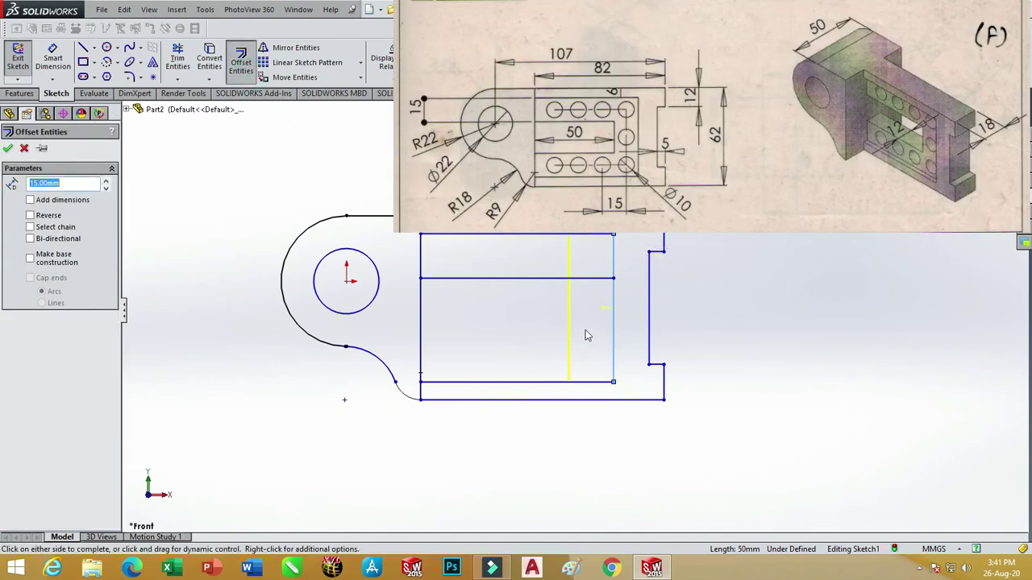
pyautogui.click(532, 315)
pyautogui.click(240, 63)
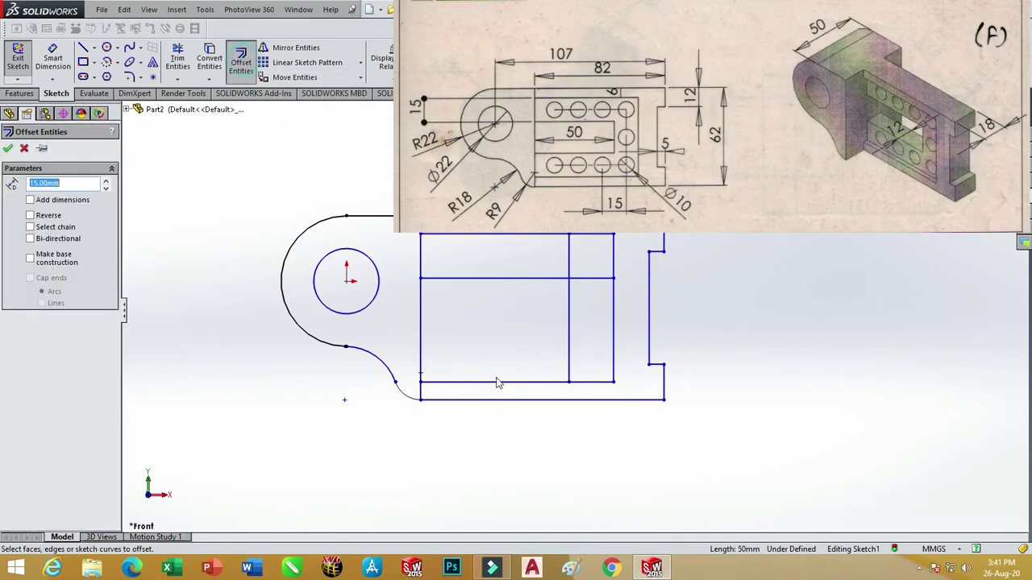
pyautogui.click(520, 385)
pyautogui.click(515, 335)
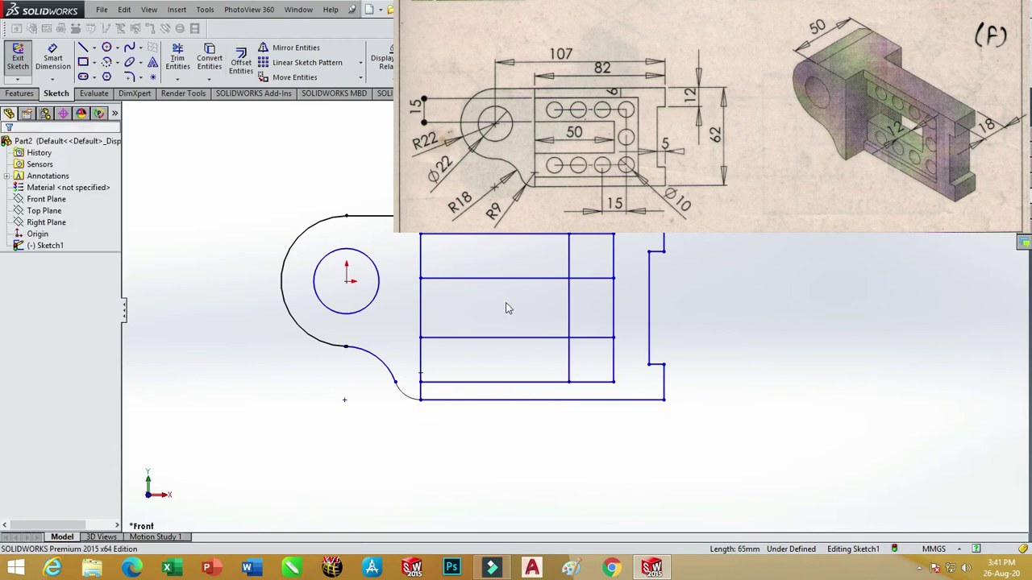
pyautogui.click(177, 61)
pyautogui.moveTo(553, 242)
pyautogui.mouseDown()
pyautogui.moveTo(589, 267)
pyautogui.moveTo(582, 362)
pyautogui.moveTo(562, 364)
pyautogui.mouseUp()
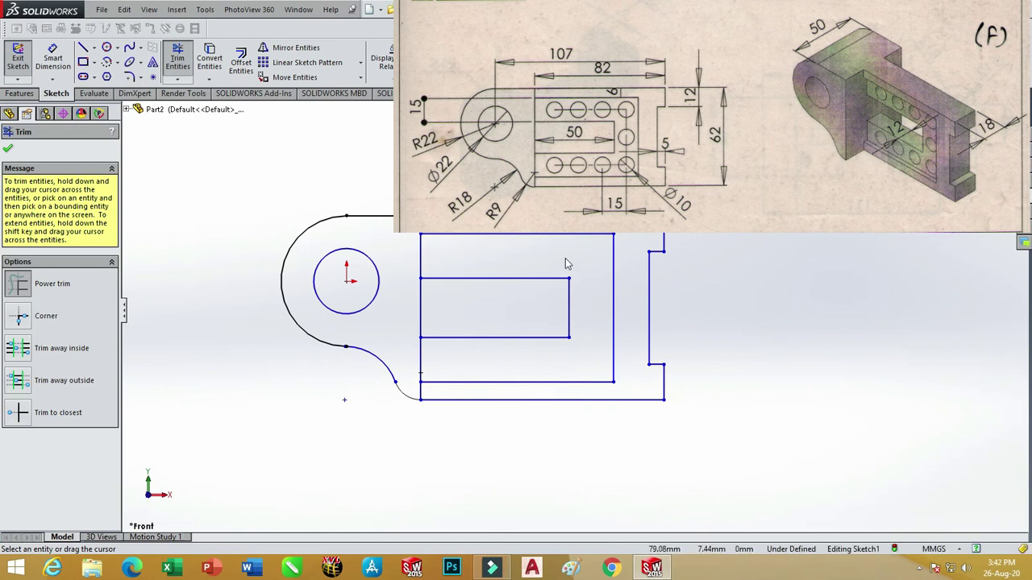
# Offset the larger inner rectangle's bottom and right edges 7.5 mm inward.
pyautogui.click(241, 60)
pyautogui.write('7')
pyautogui.press('Return')
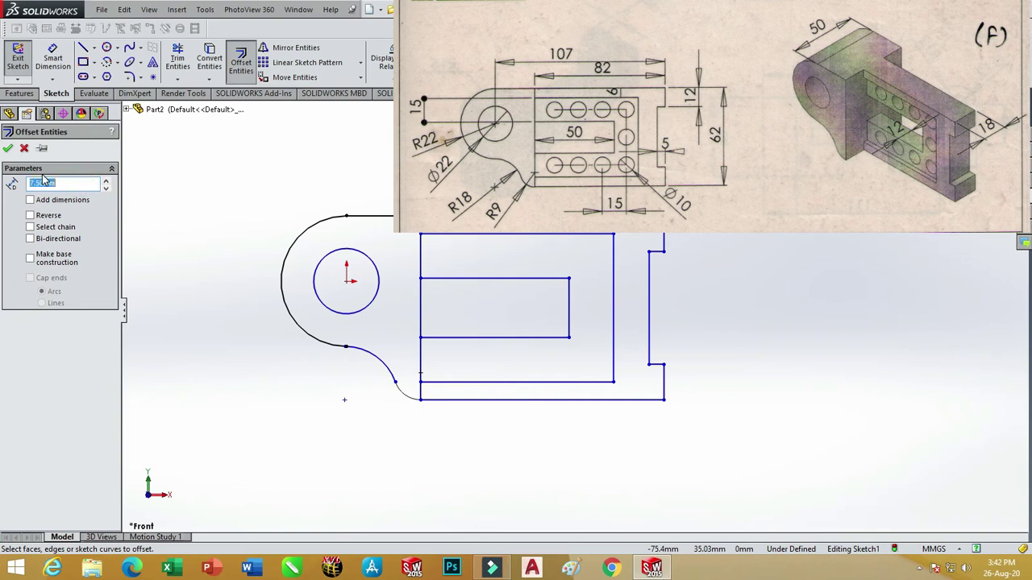
pyautogui.click(548, 386)
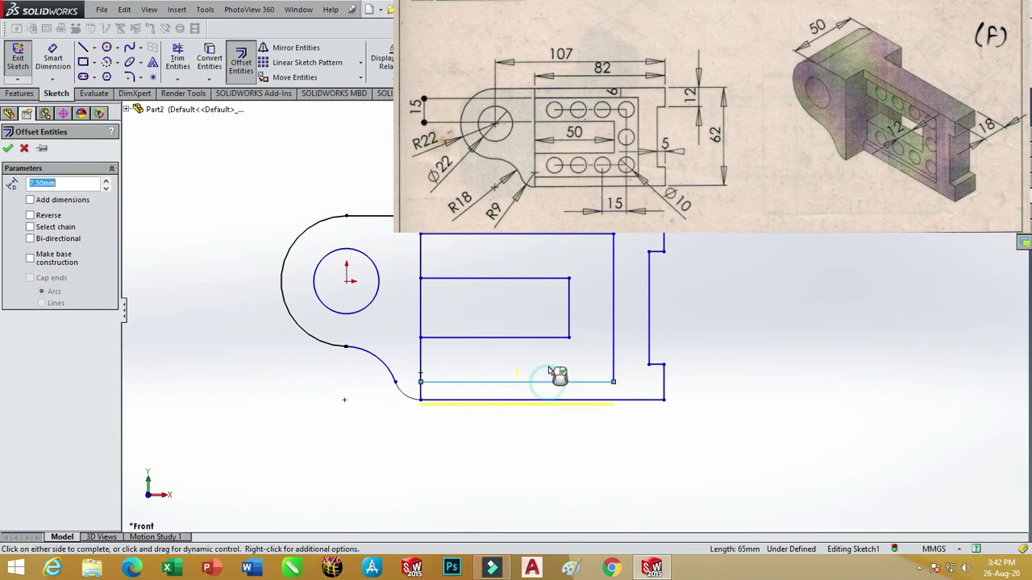
pyautogui.click(550, 354)
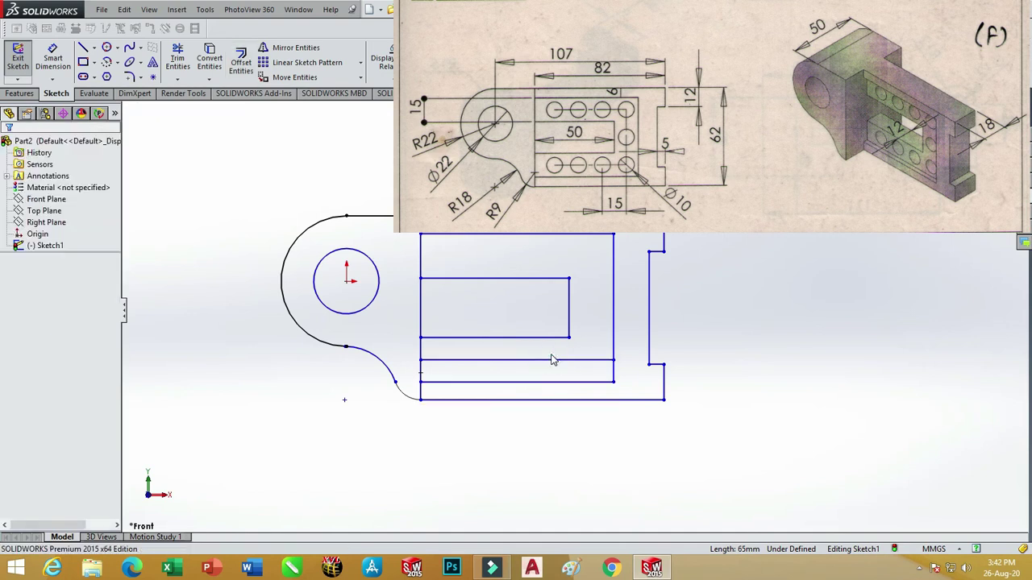
pyautogui.click(241, 60)
pyautogui.click(616, 330)
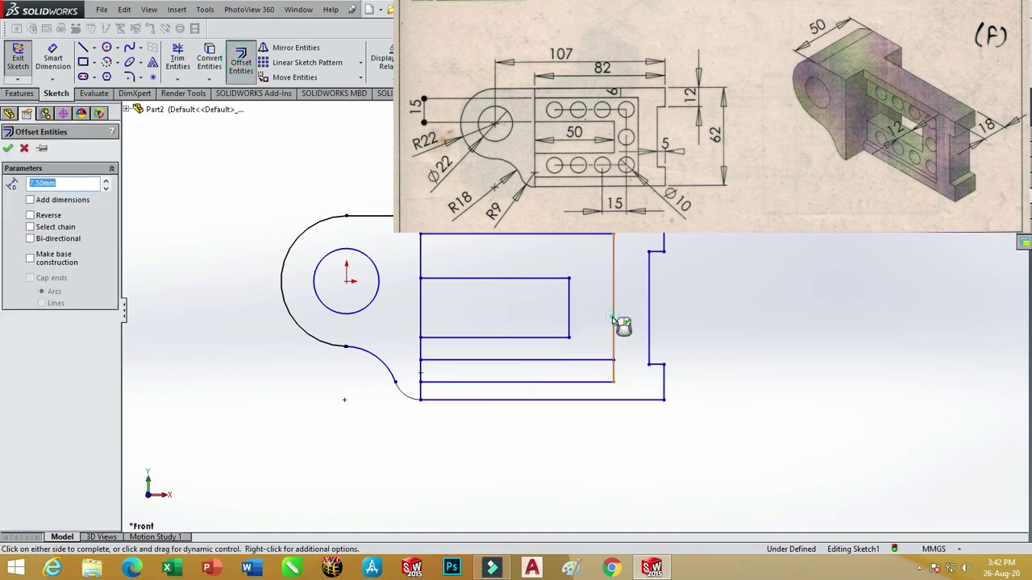
pyautogui.click(598, 332)
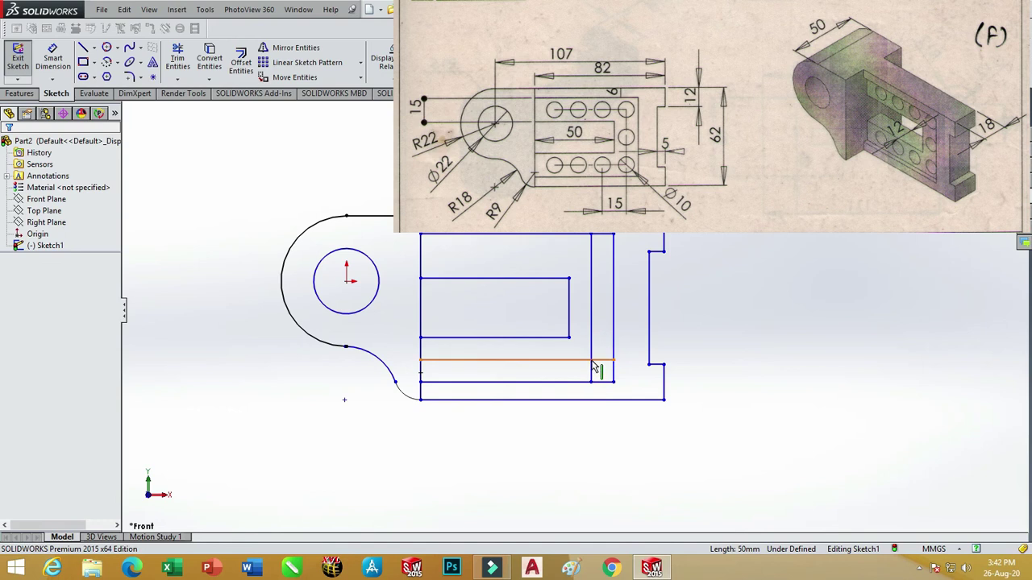
# Draw a circle of 5 mm radius centred where the two 7.5 mm offset lines cross.
pyautogui.click(107, 48)
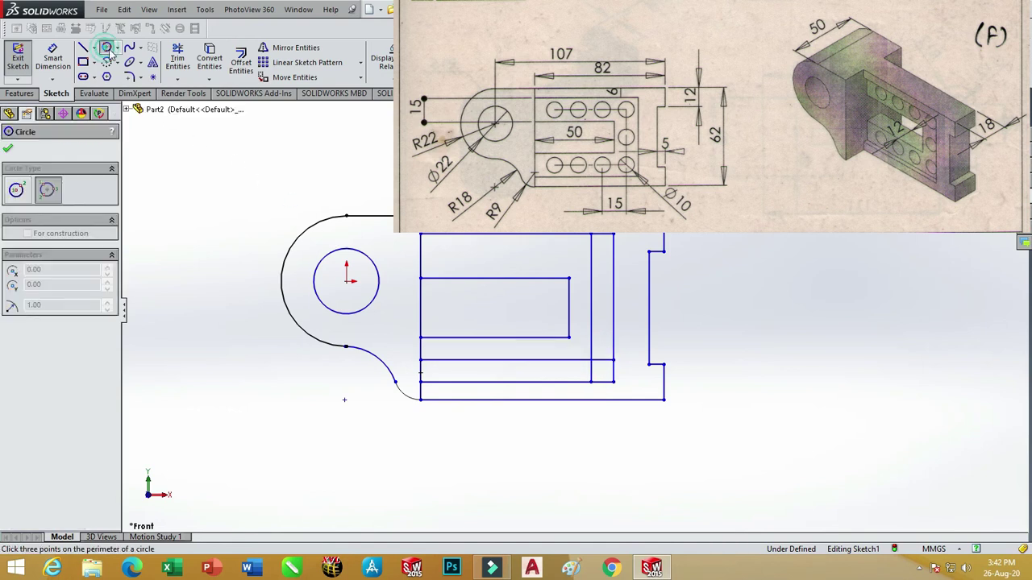
pyautogui.click(118, 49)
pyautogui.click(132, 61)
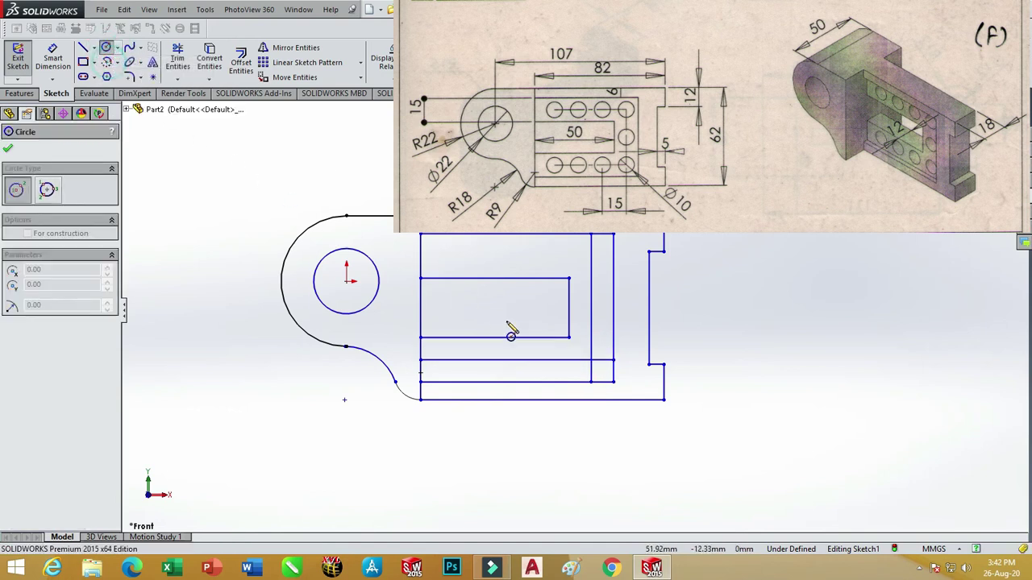
pyautogui.click(593, 361)
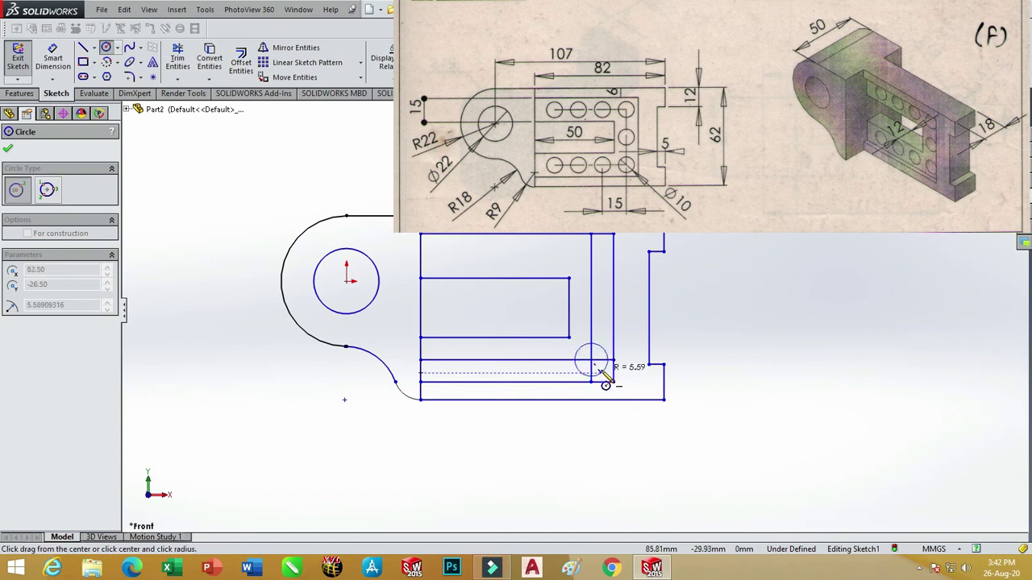
pyautogui.click(600, 375)
pyautogui.write('5')
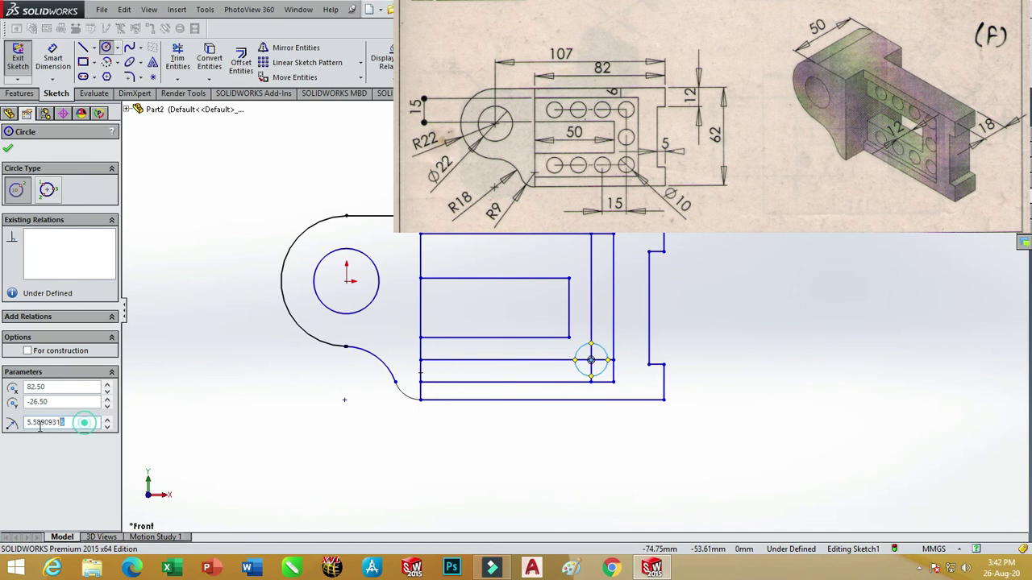
pyautogui.press('Return')
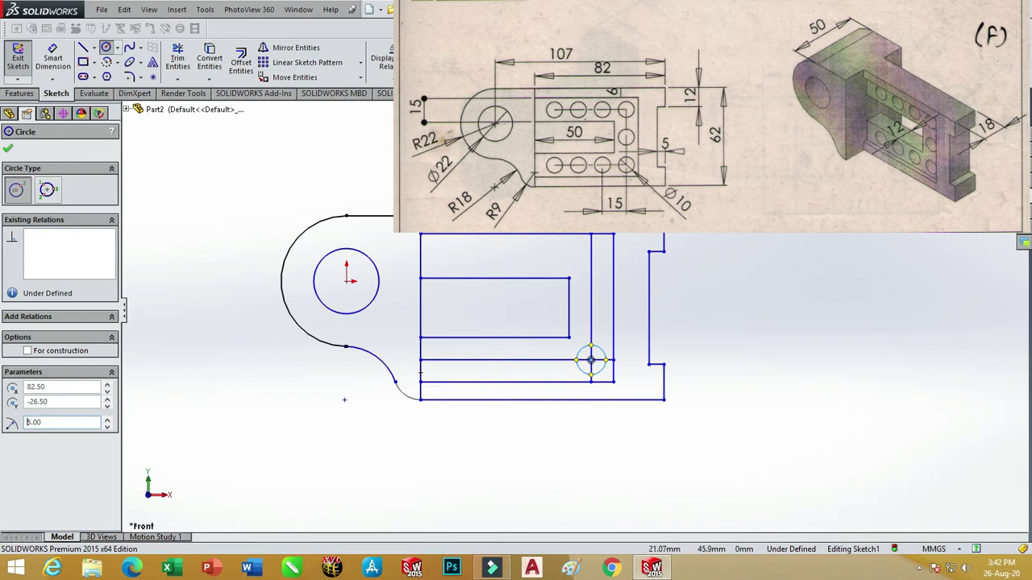
# Set up a linear sketch pattern of the small circle along the X-axis toward the left at 180°, with 4 instances.
pyautogui.click(359, 62)
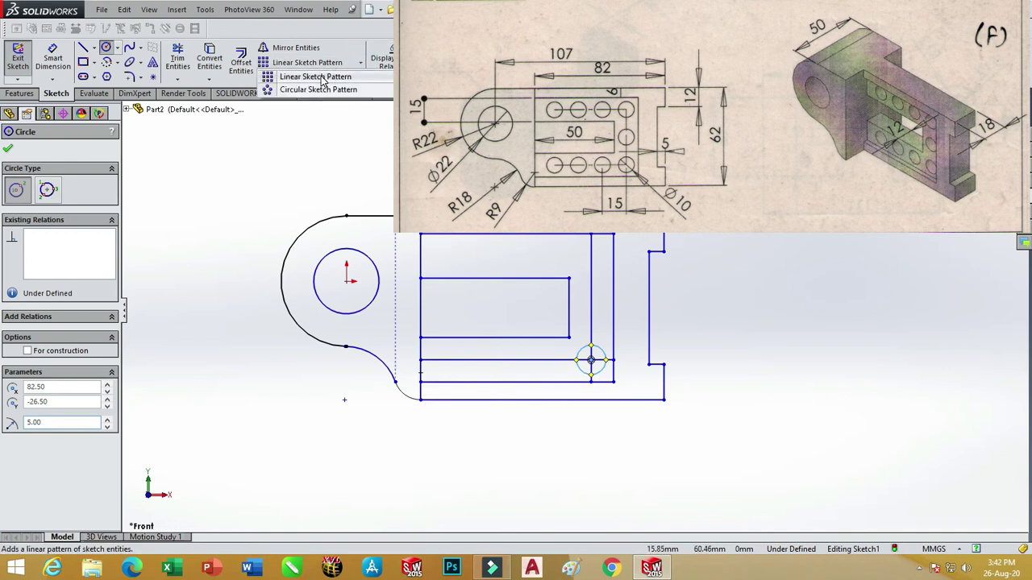
pyautogui.click(326, 76)
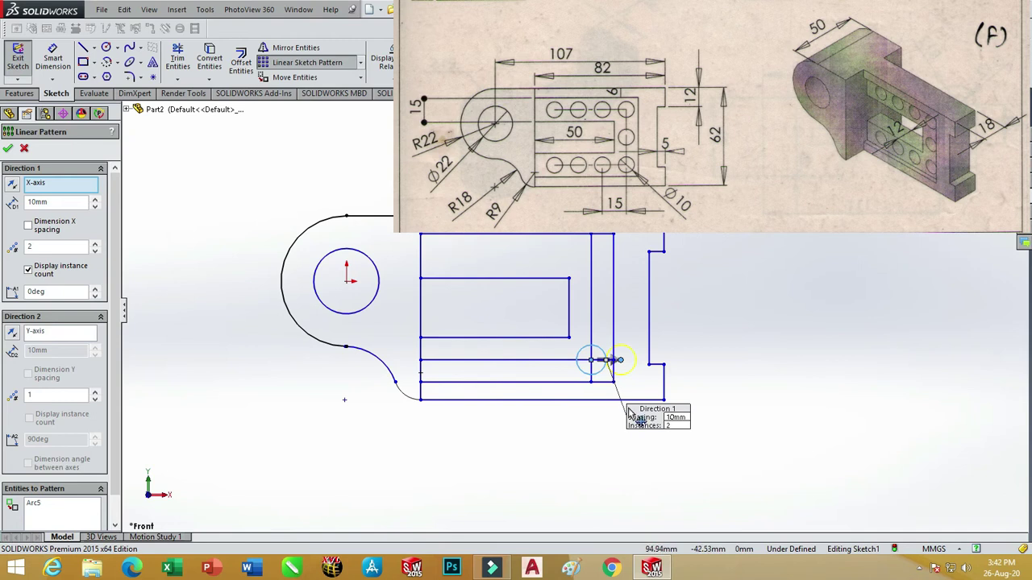
pyautogui.moveTo(620, 363); pyautogui.dragTo(553, 360)
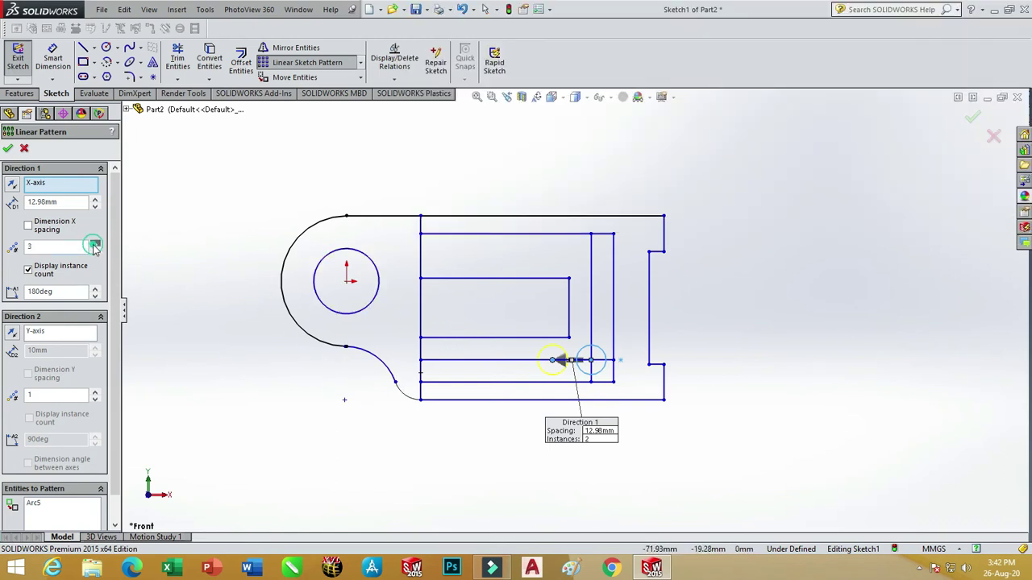
pyautogui.click(94, 244)
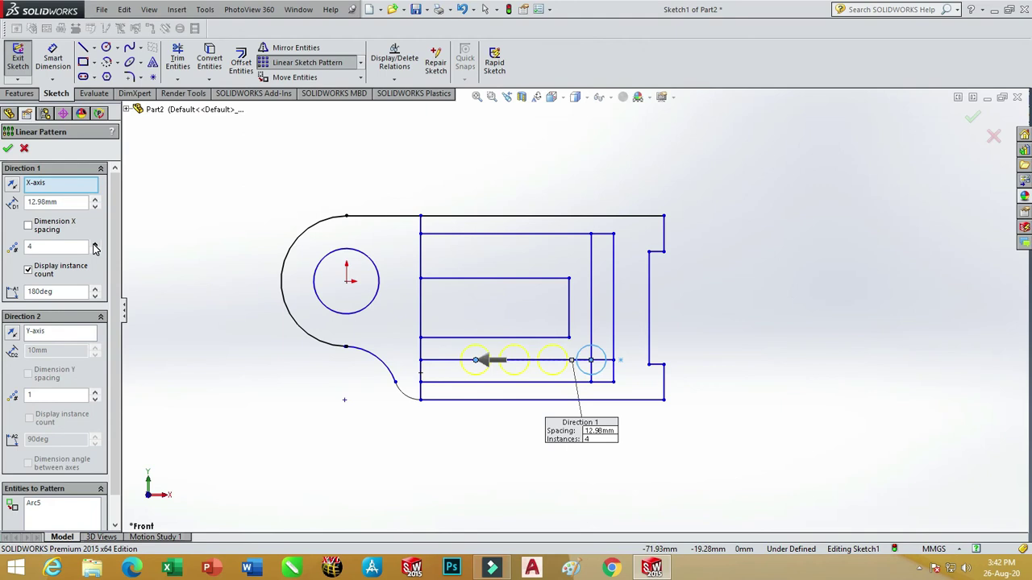
# Try a second pattern direction along the Y-axis with 3 instances spaced 15 mm, and return it to a single instance.
pyautogui.scroll(-1, 98, 375)
pyautogui.click(95, 366)
pyautogui.click(94, 364)
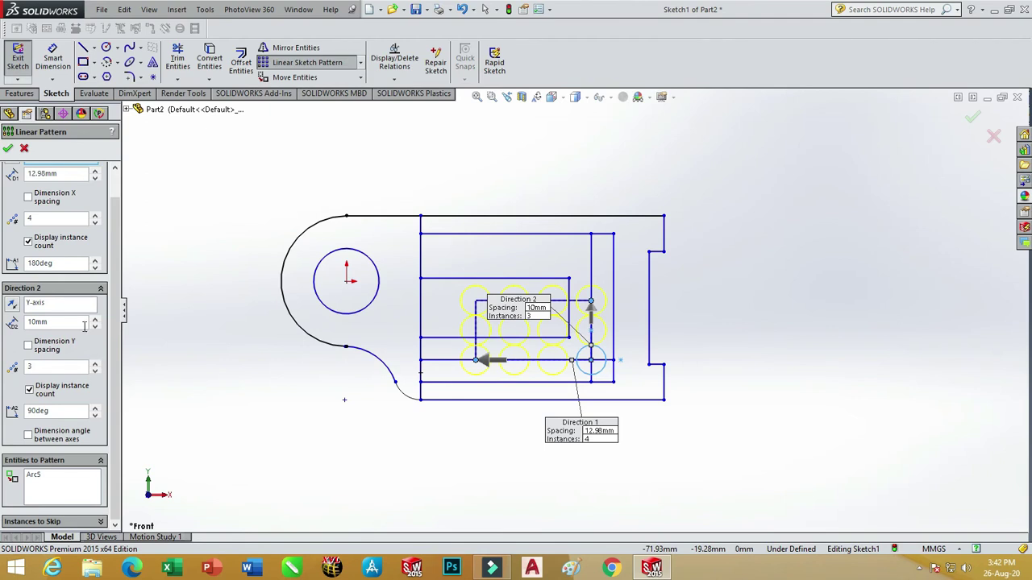
pyautogui.doubleClick(50, 322)
pyautogui.write('15')
pyautogui.press('Return')
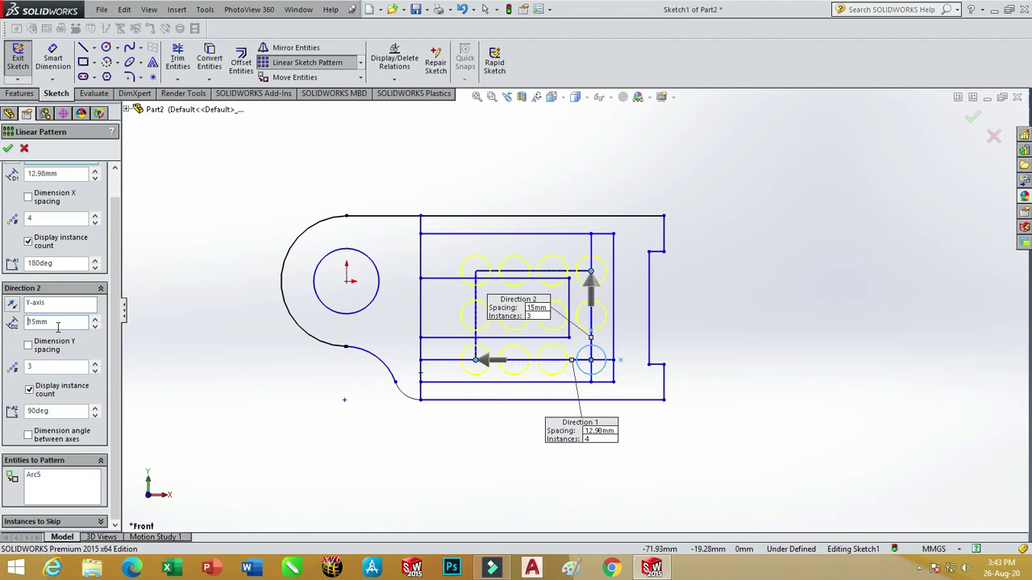
pyautogui.click(95, 371)
pyautogui.click(94, 371)
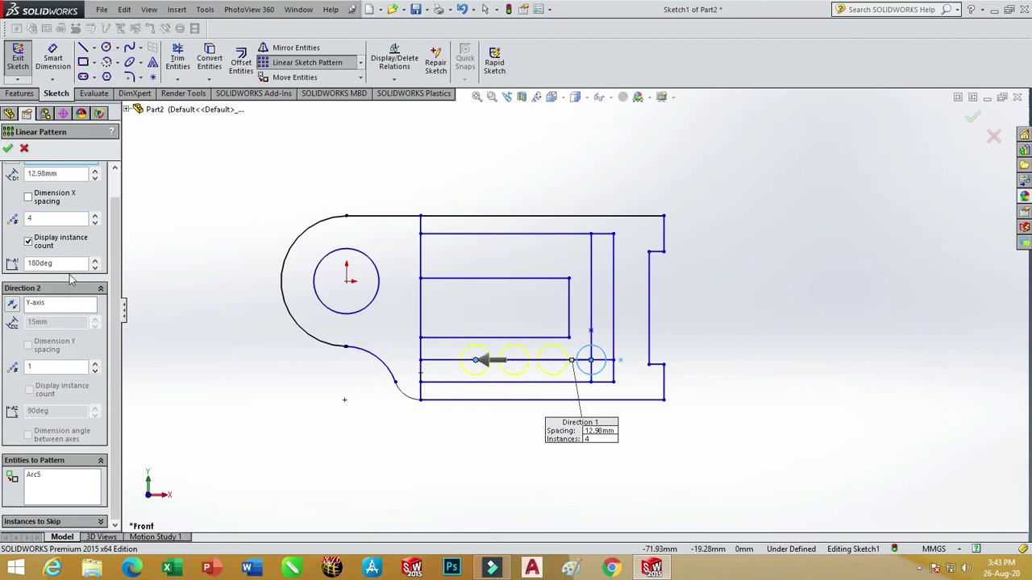
# Set the pattern's X-axis spacing to 15 mm and apply the linear pattern.
pyautogui.moveTo(116, 217); pyautogui.dragTo(3, 191)
pyautogui.write('15mm')
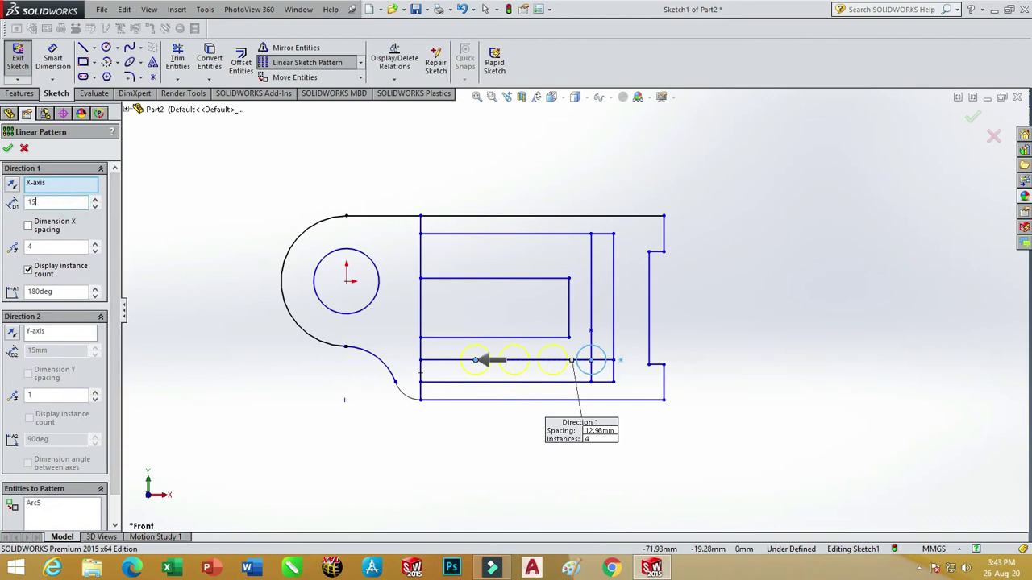
pyautogui.click(7, 148)
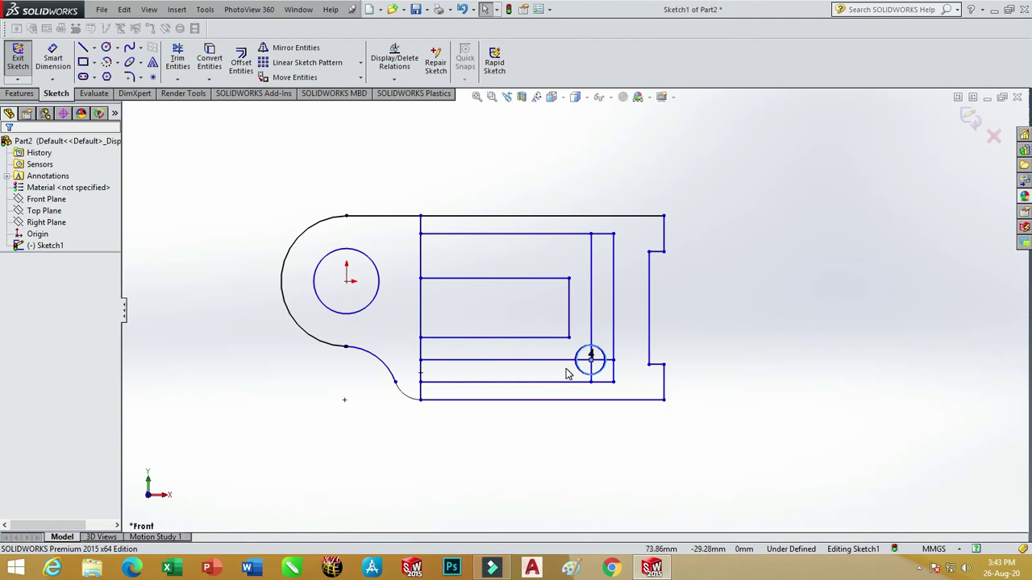
# Start a linear sketch pattern of the lower 10 mm circle along the X-axis, with its direction reversed to 180°.
pyautogui.scroll(-10, 600, 371)
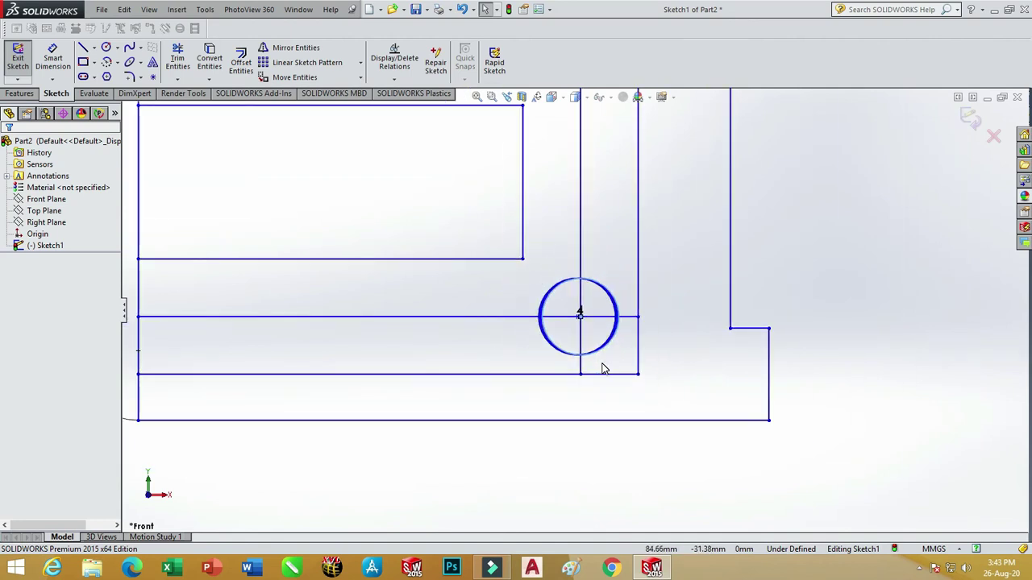
pyautogui.click(602, 368)
pyautogui.scroll(3, 654, 373)
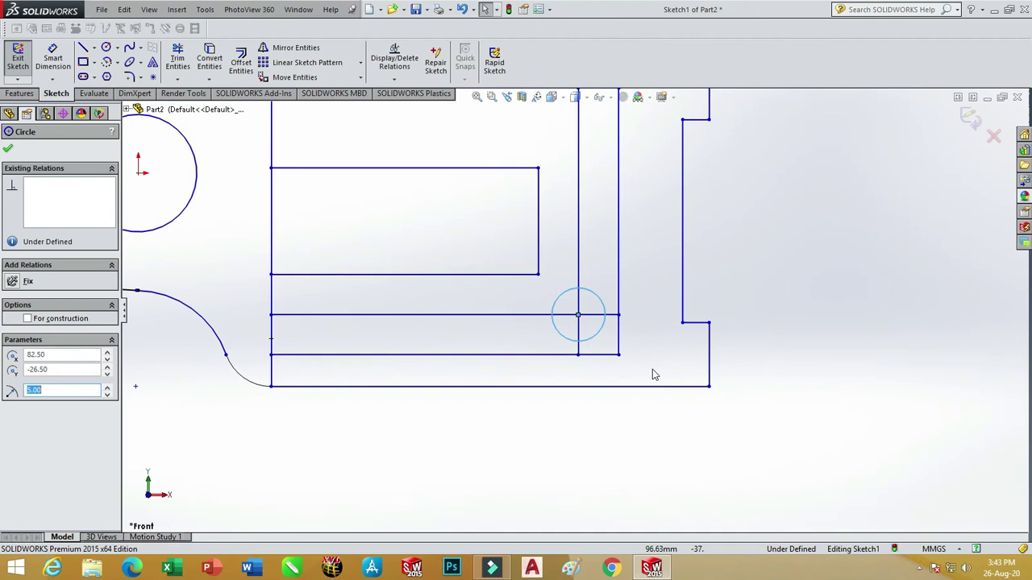
pyautogui.scroll(1, 640, 341)
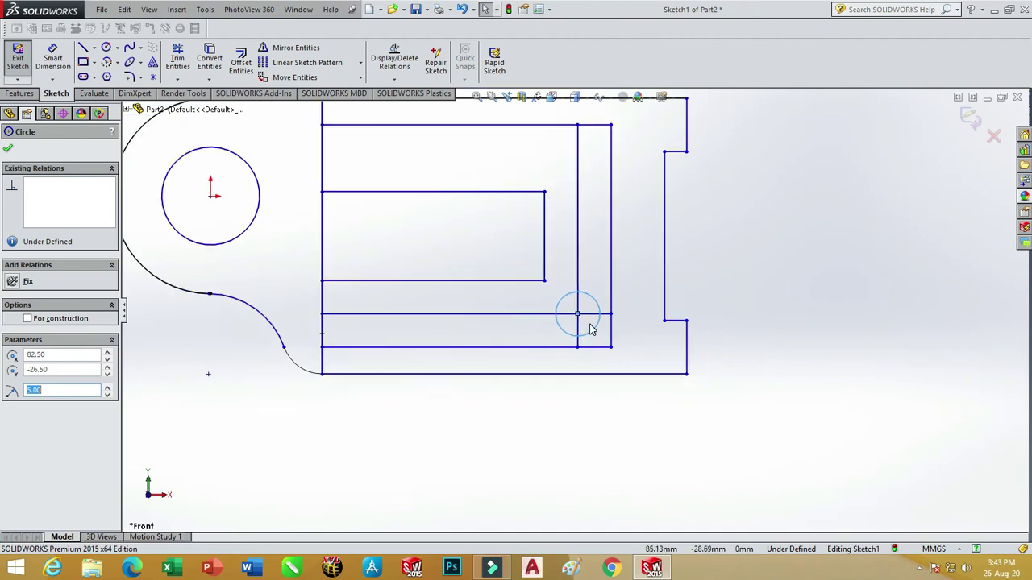
pyautogui.press('Escape')
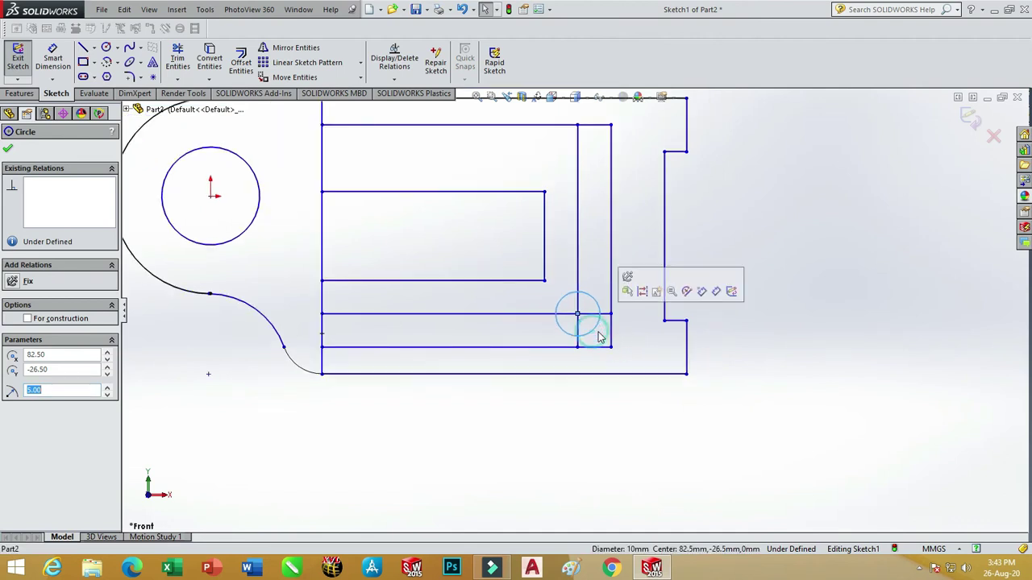
pyautogui.click(307, 65)
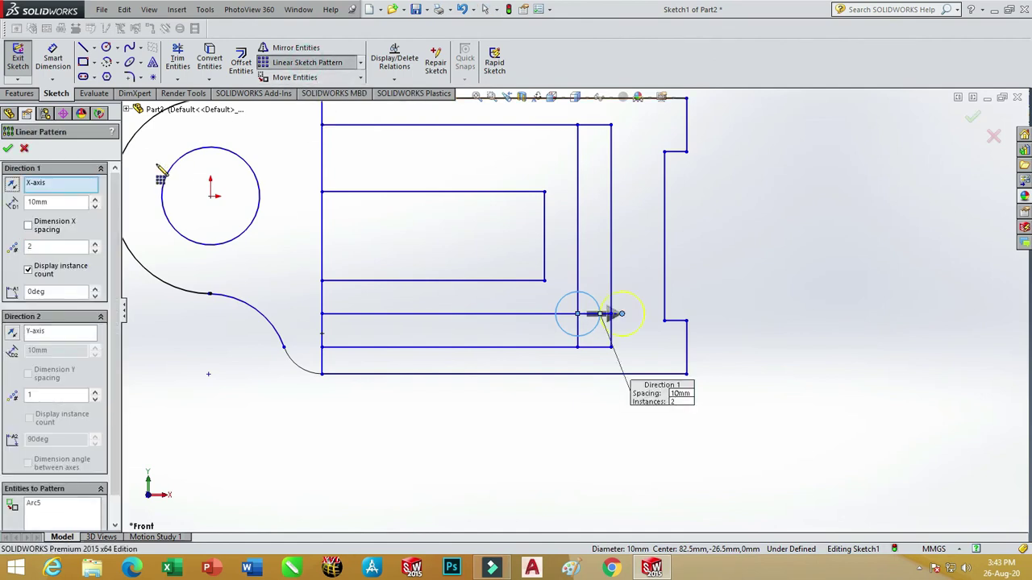
pyautogui.click(130, 251)
pyautogui.click(14, 183)
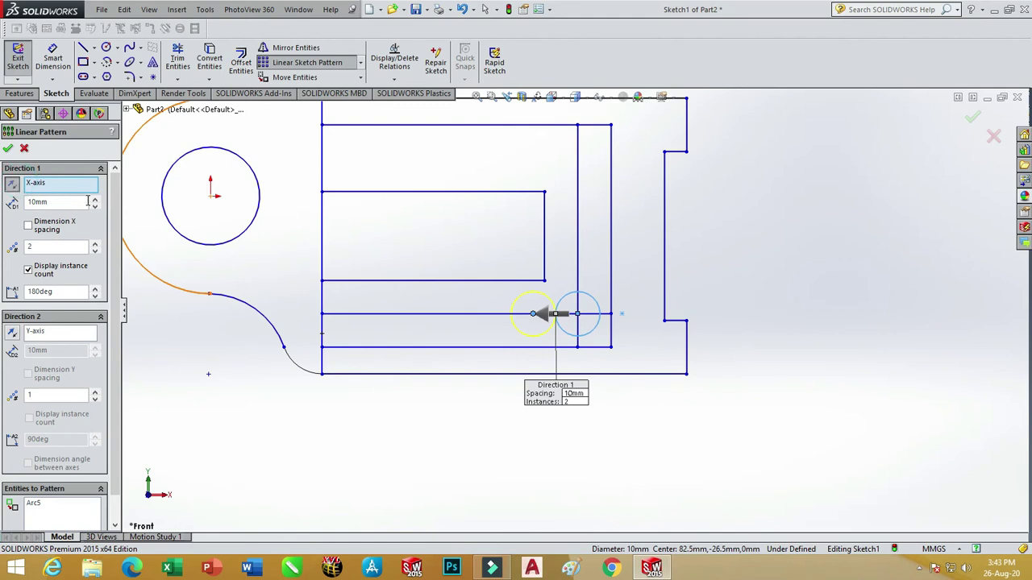
# Set the lower circle's pattern to 15 mm spacing with 4 instances and apply it.
pyautogui.moveTo(66, 200); pyautogui.dragTo(3, 208)
pyautogui.write('15')
pyautogui.press('Return')
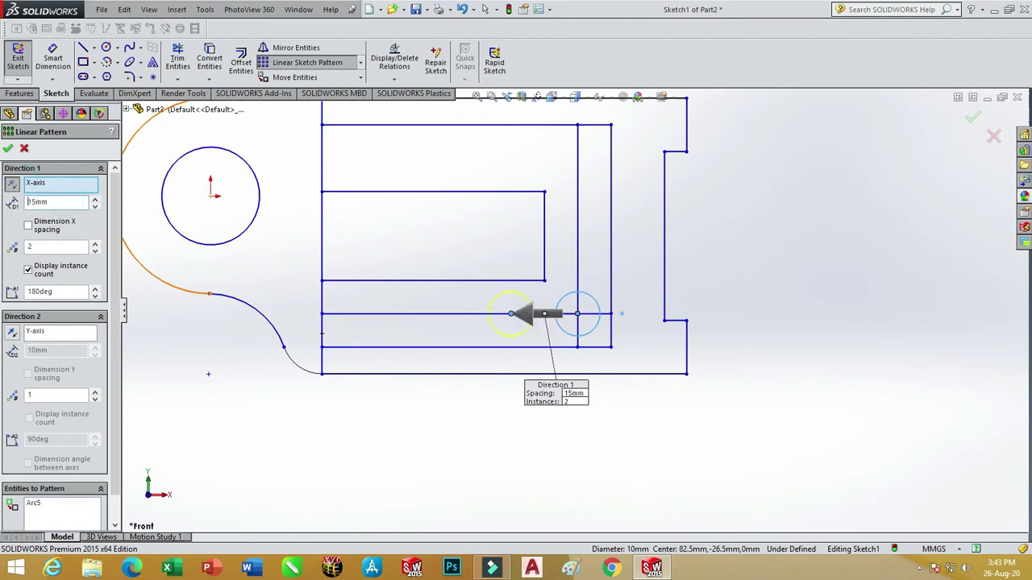
pyautogui.click(96, 245)
pyautogui.click(96, 245)
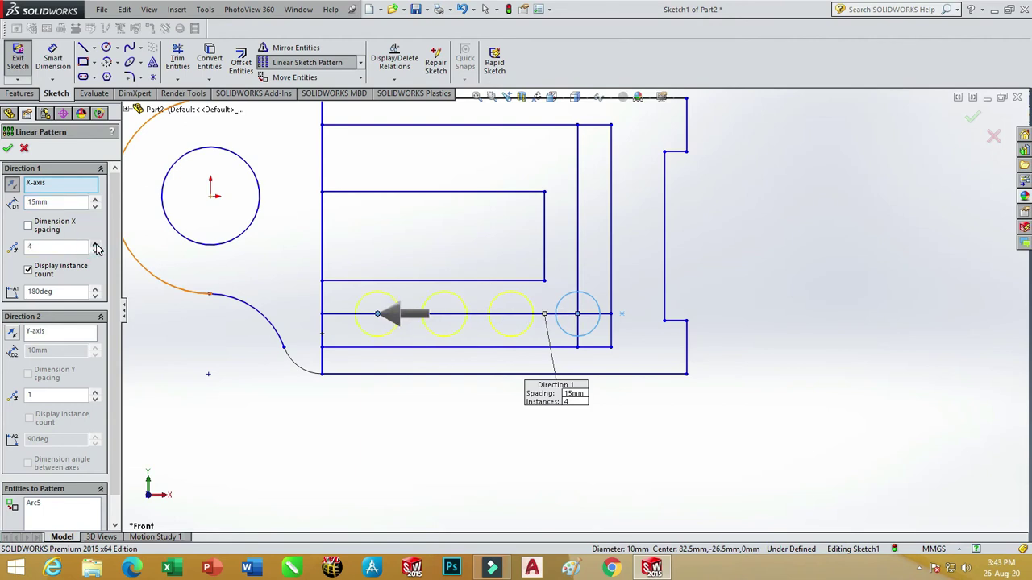
pyautogui.click(8, 148)
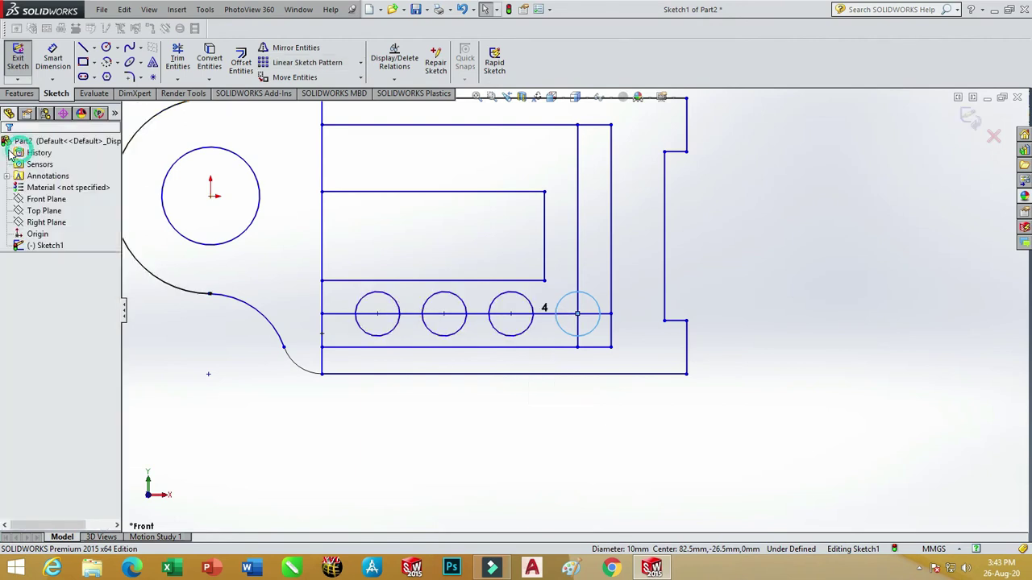
pyautogui.scroll(2, 661, 264)
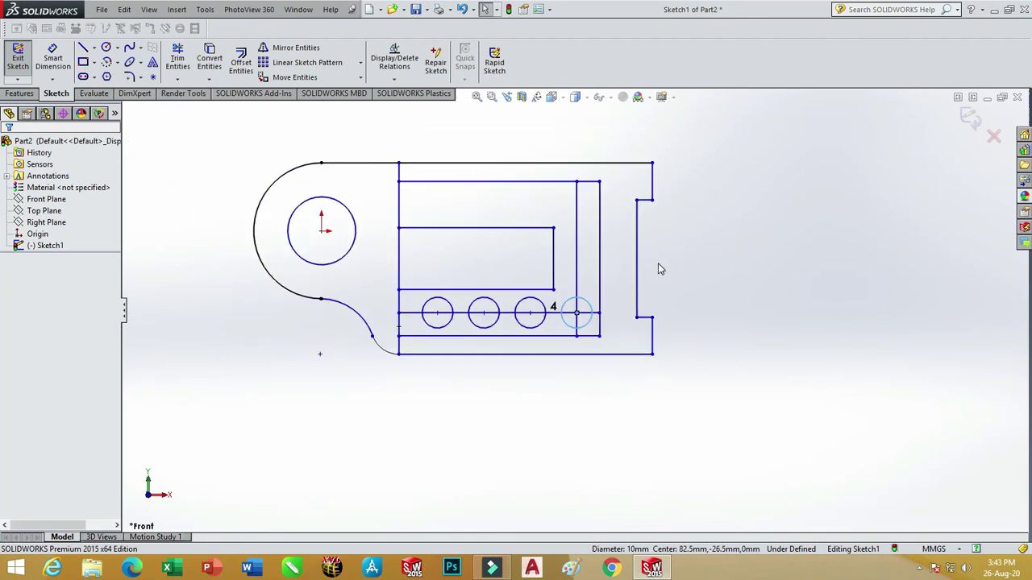
# Offset the outer inner-rectangle's upper edge 7.5 mm inward and undo the stray offset circle around the lower corner hole.
pyautogui.scroll(-1, 660, 163)
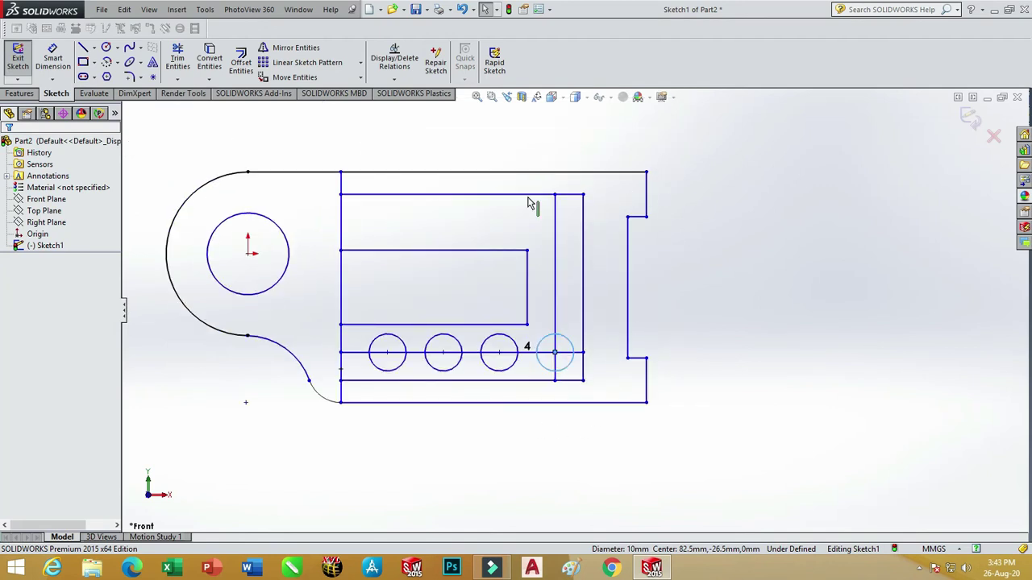
pyautogui.click(241, 70)
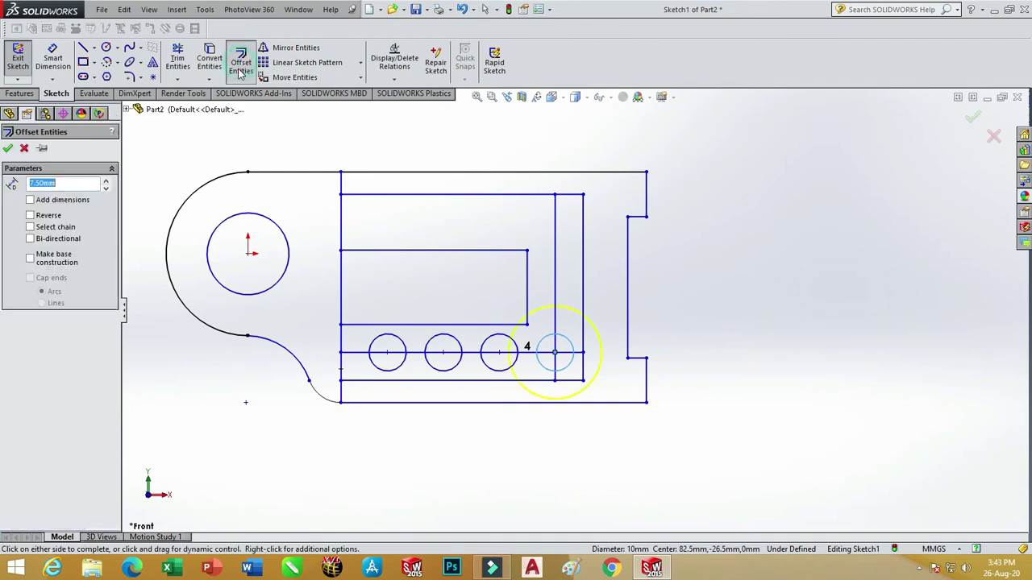
pyautogui.click(484, 200)
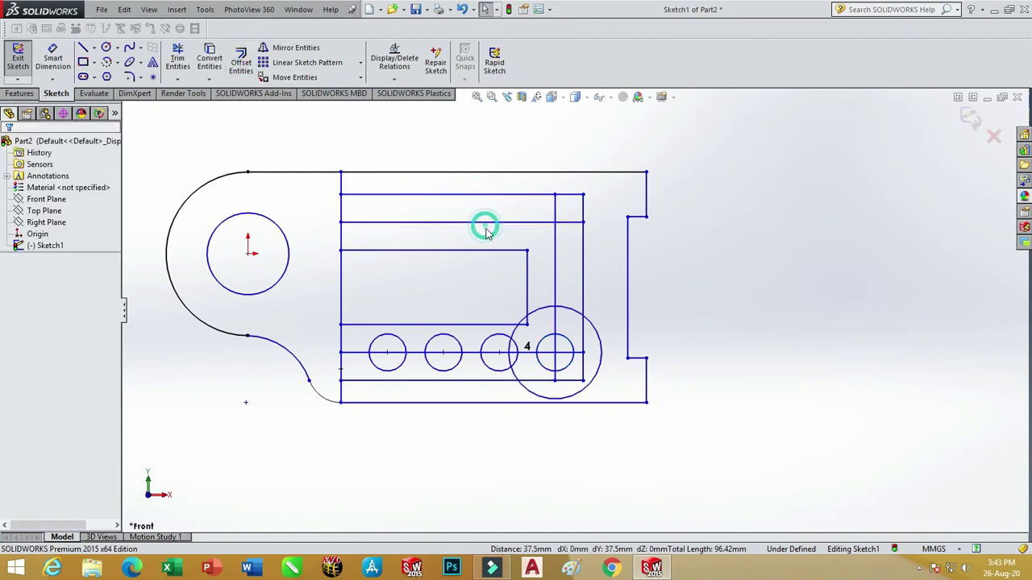
pyautogui.click(594, 333)
pyautogui.hotkey('ctrl', 'z')
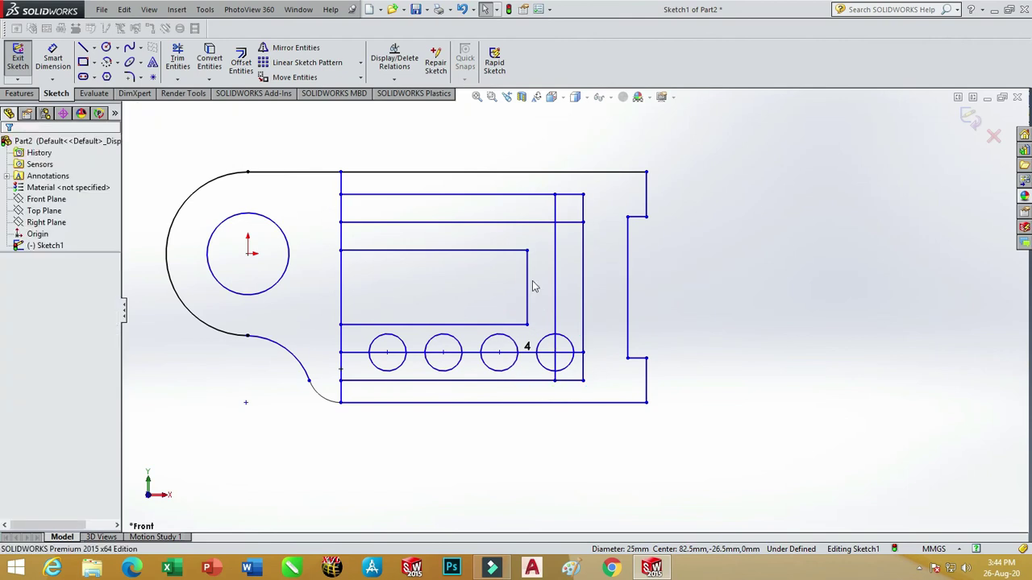
# Draw a circle of 5 mm radius centred where the upper horizontal offset line crosses the vertical one.
pyautogui.click(105, 48)
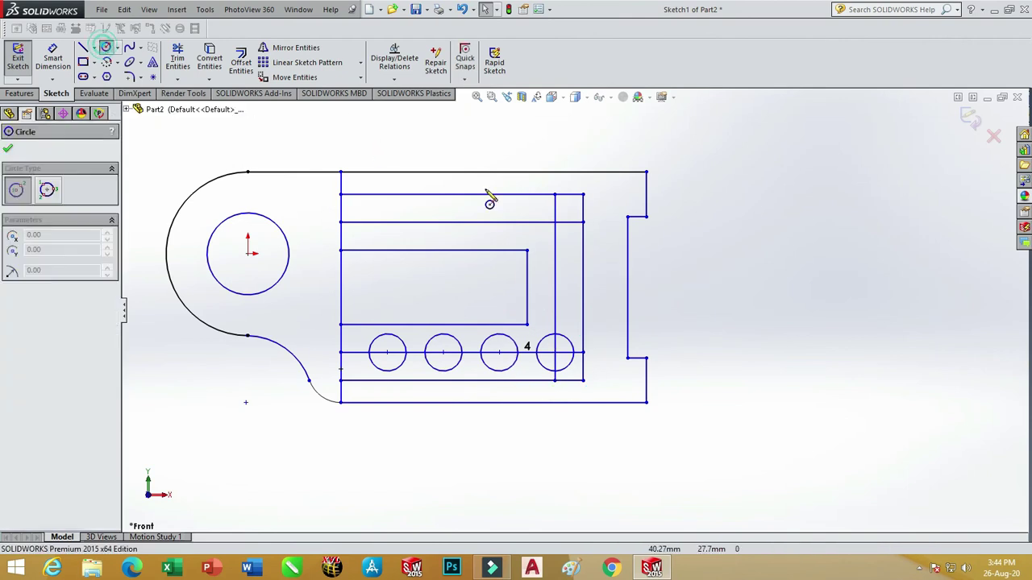
pyautogui.click(554, 222)
pyautogui.click(570, 237)
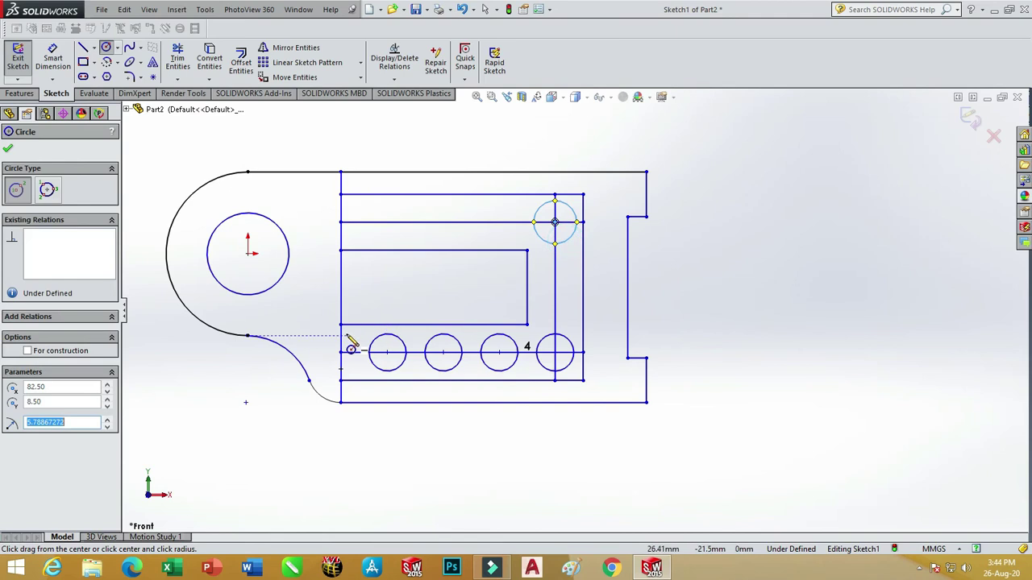
pyautogui.write('5')
pyautogui.press('Return')
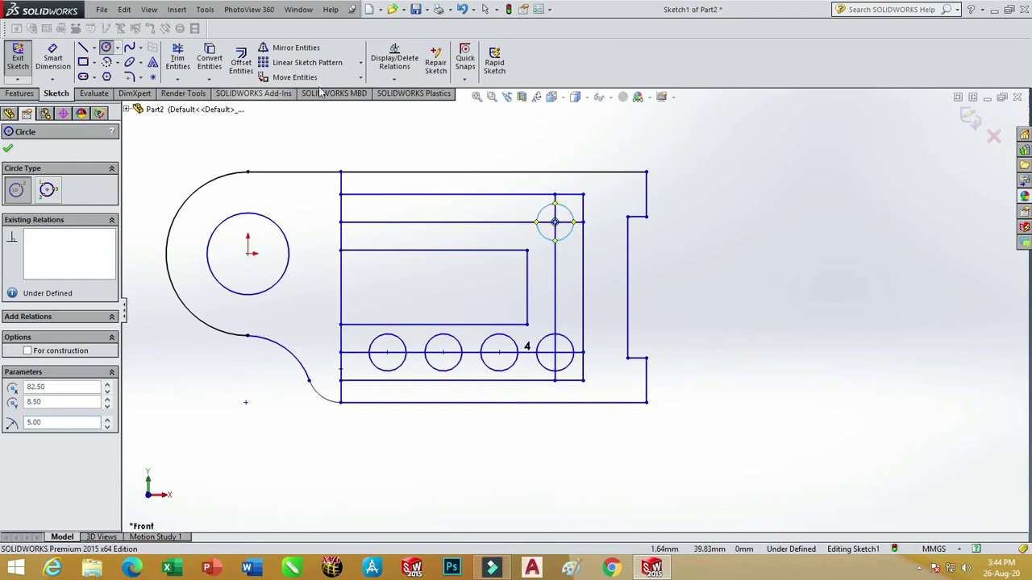
# Pattern the upper circle linearly along the X-axis at 180° with 4 instances, matching the lower row's 15 mm spacing.
pyautogui.click(307, 63)
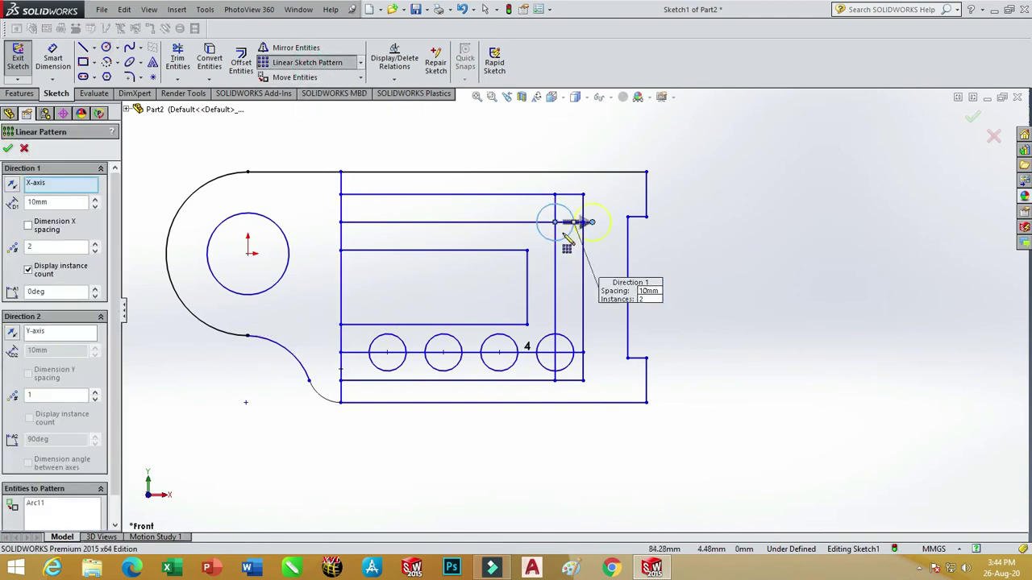
pyautogui.click(12, 186)
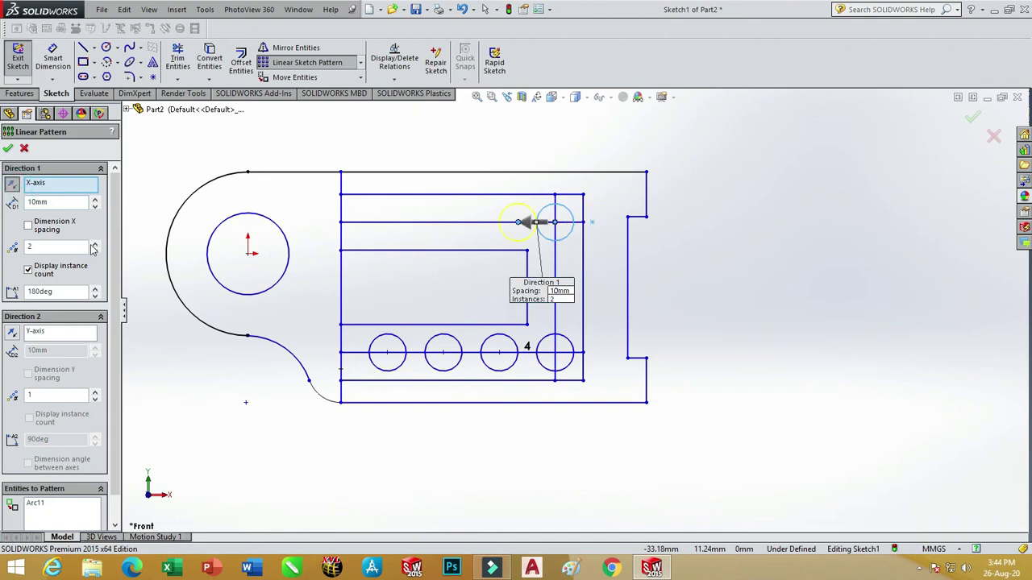
pyautogui.click(96, 245)
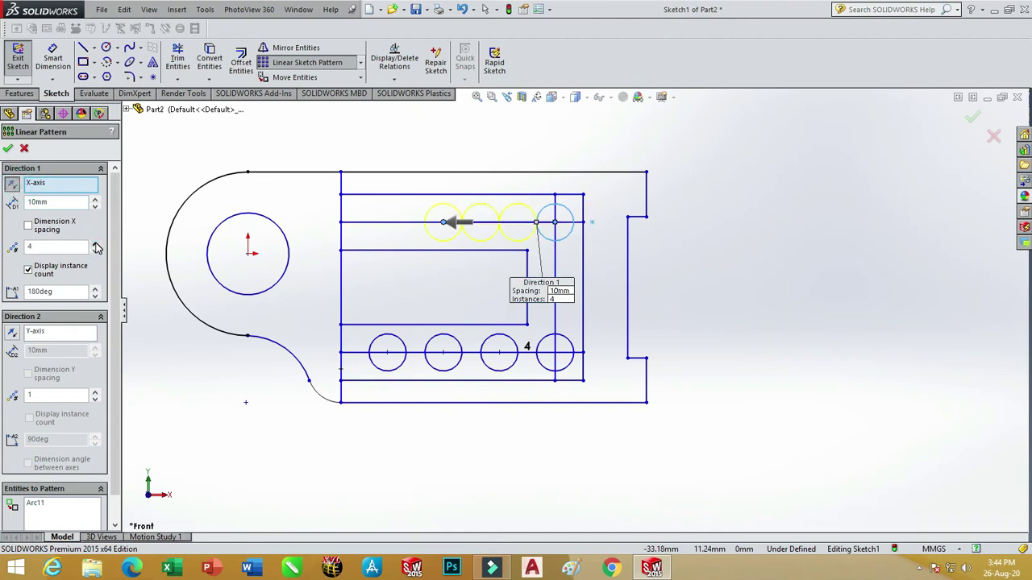
pyautogui.doubleClick(62, 202)
pyautogui.click(8, 150)
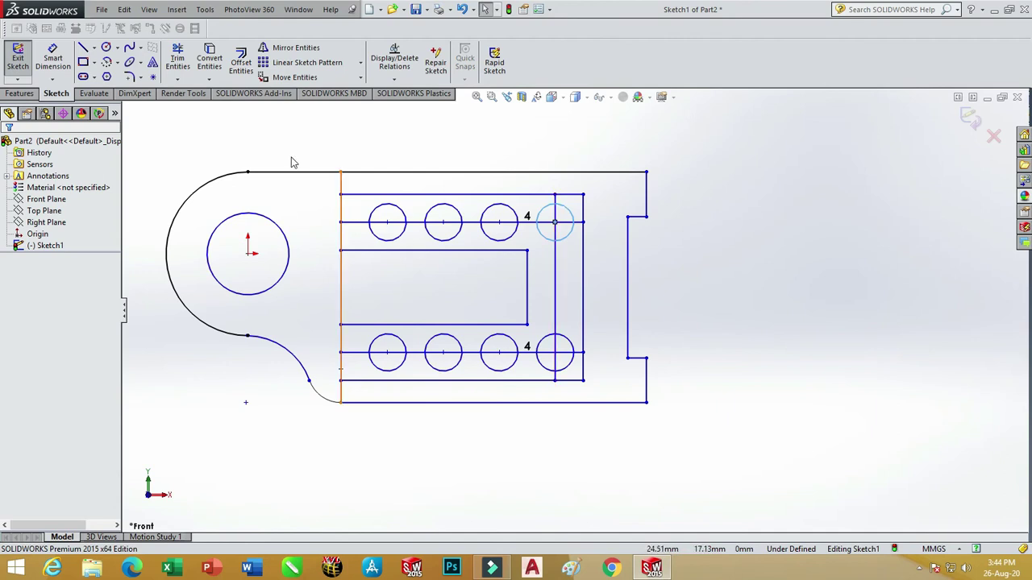
# Draw a horizontal line from the midpoint of the smaller rectangle's vertical end edge to the larger rectangle's end edge.
pyautogui.click(83, 52)
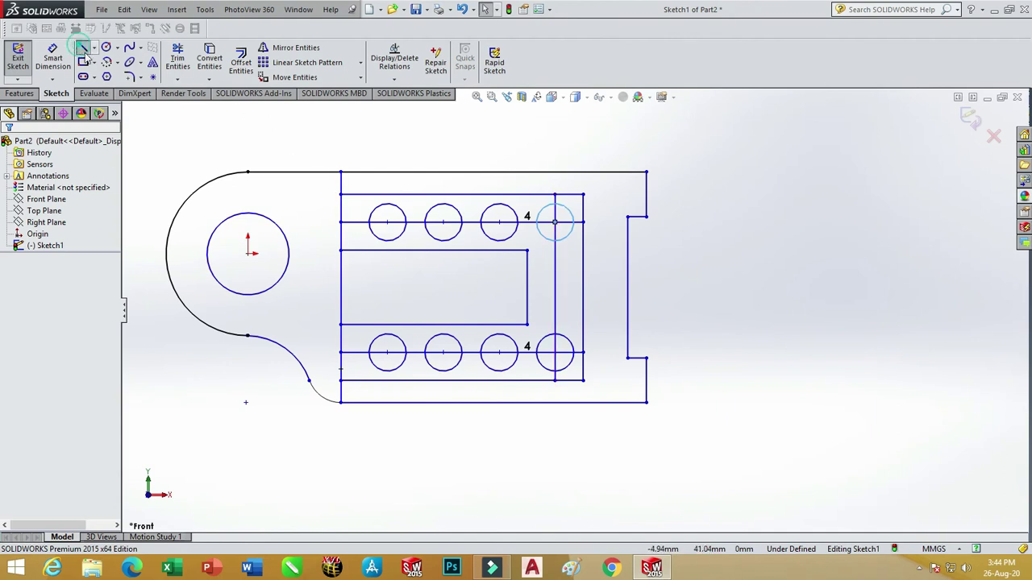
pyautogui.click(526, 288)
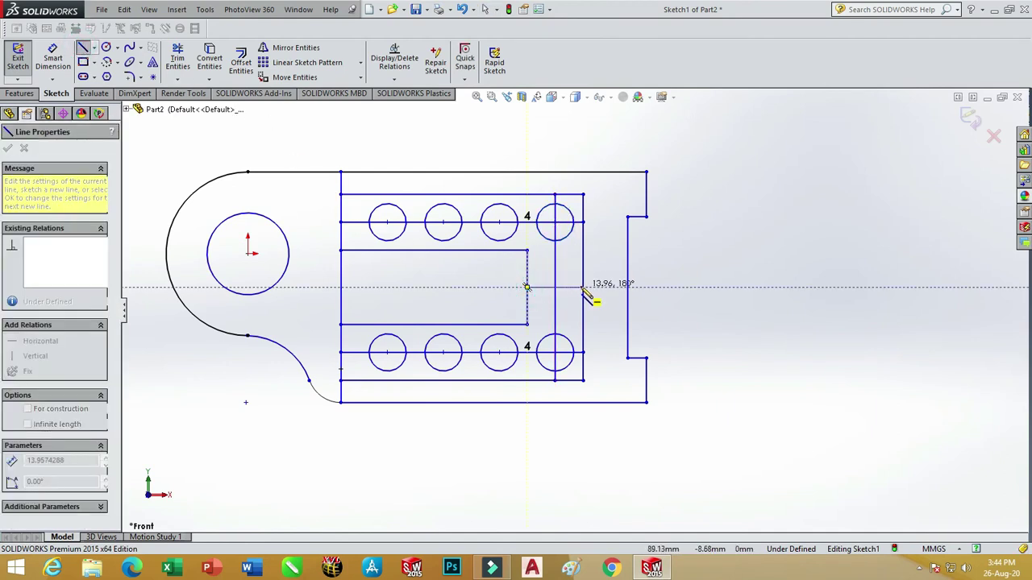
pyautogui.click(582, 288)
pyautogui.rightClick(664, 256)
pyautogui.click(686, 261)
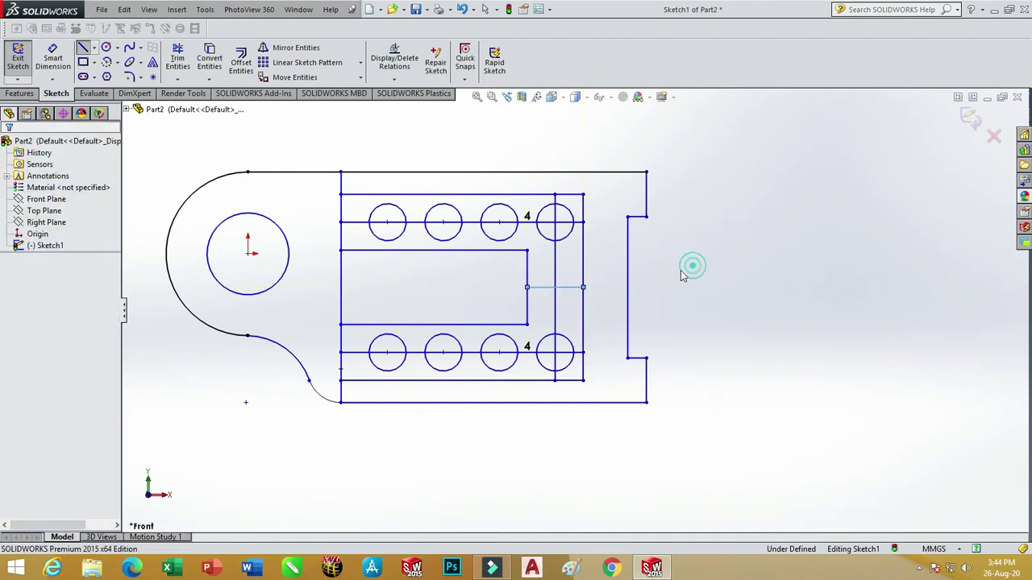
# Draw a circle of 5 mm radius centred where the short horizontal line crosses the vertical offset line.
pyautogui.click(107, 50)
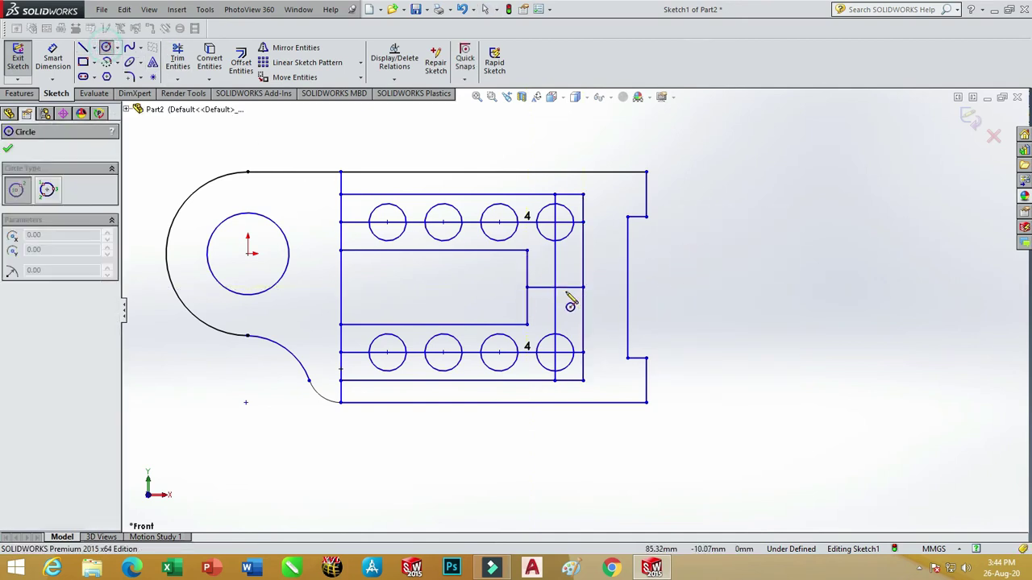
pyautogui.click(554, 288)
pyautogui.click(573, 282)
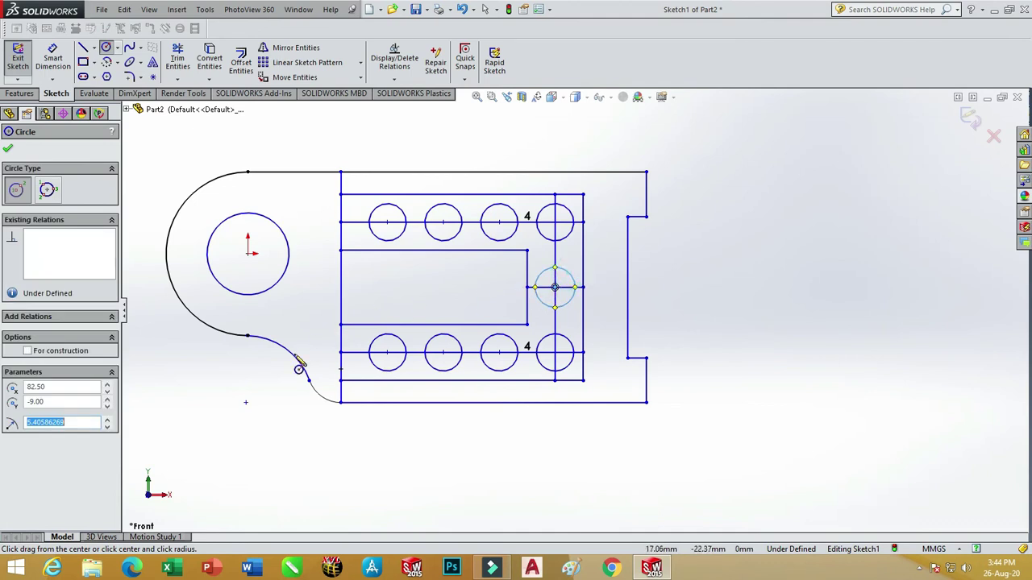
pyautogui.write('5')
pyautogui.press('Return')
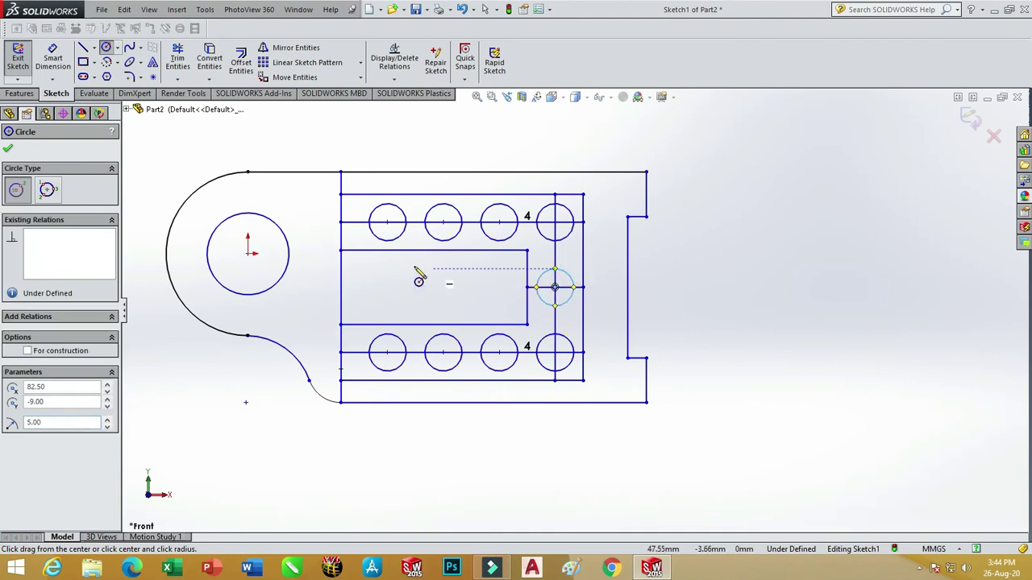
pyautogui.click(9, 150)
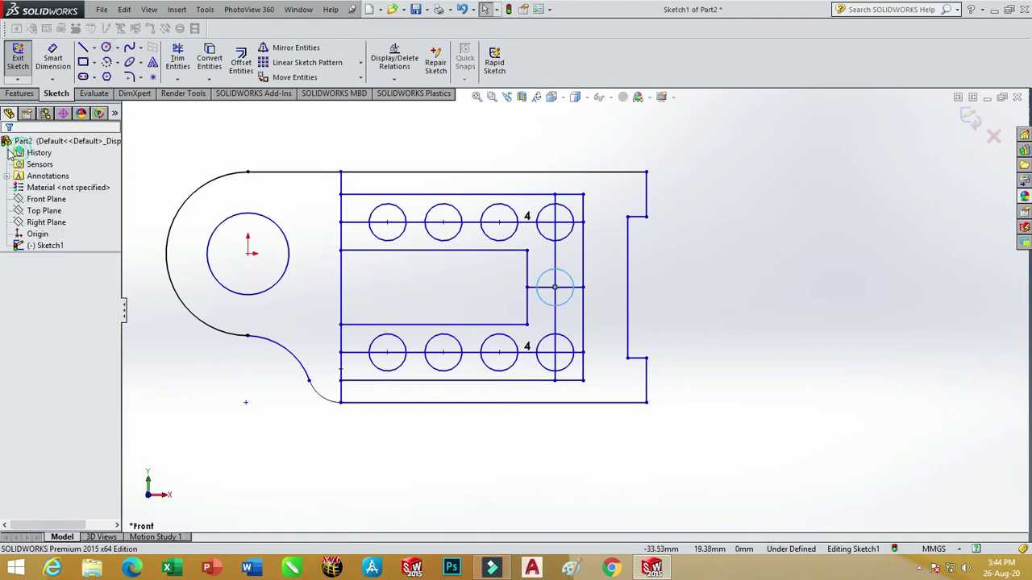
# Delete the upper horizontal offset line, the vertical offset line and the short horizontal line through the middle hole.
pyautogui.click(411, 224)
pyautogui.press('Escape')
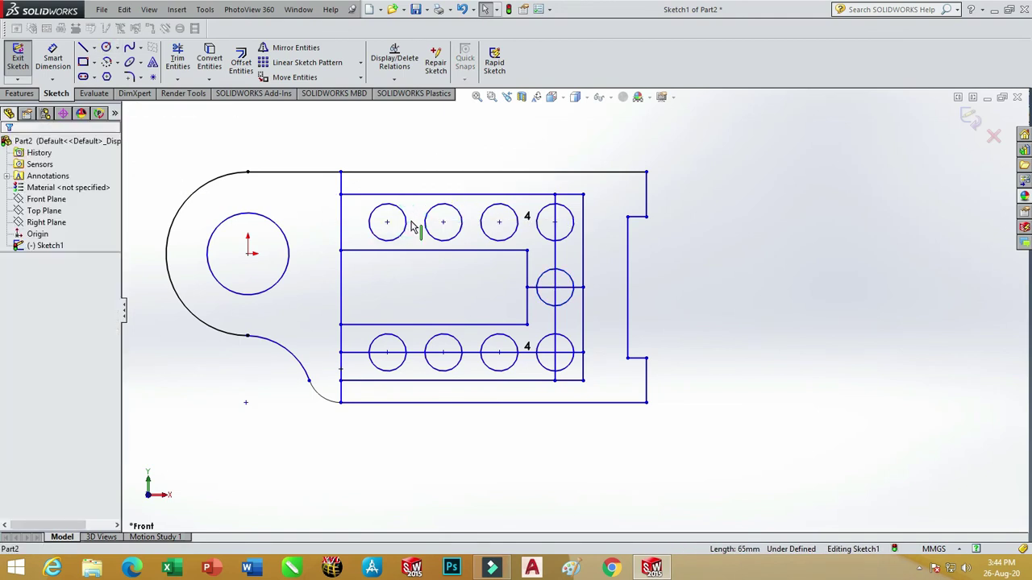
pyautogui.click(553, 256)
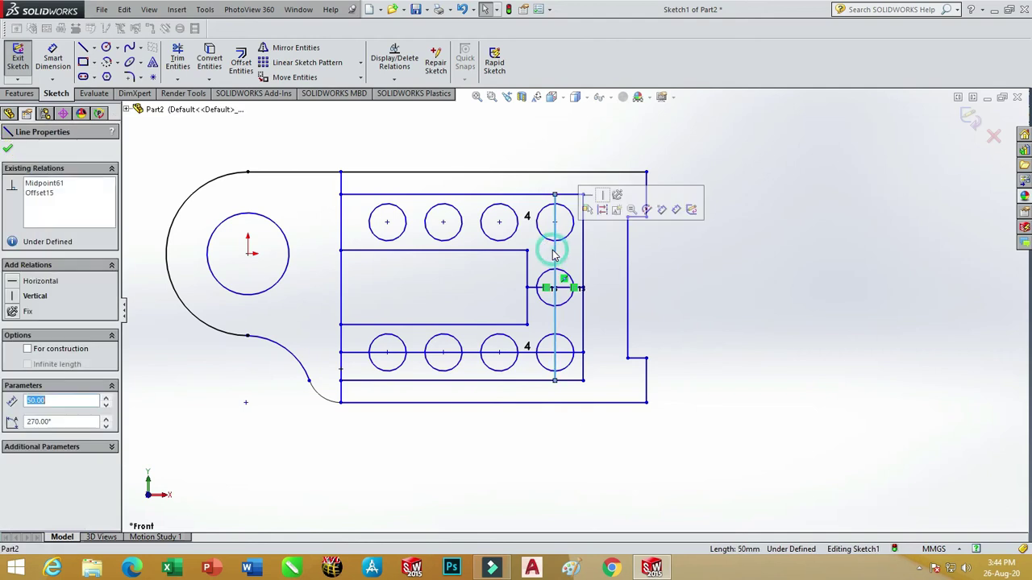
pyautogui.press('Escape')
pyautogui.click(563, 293)
pyautogui.press('Escape')
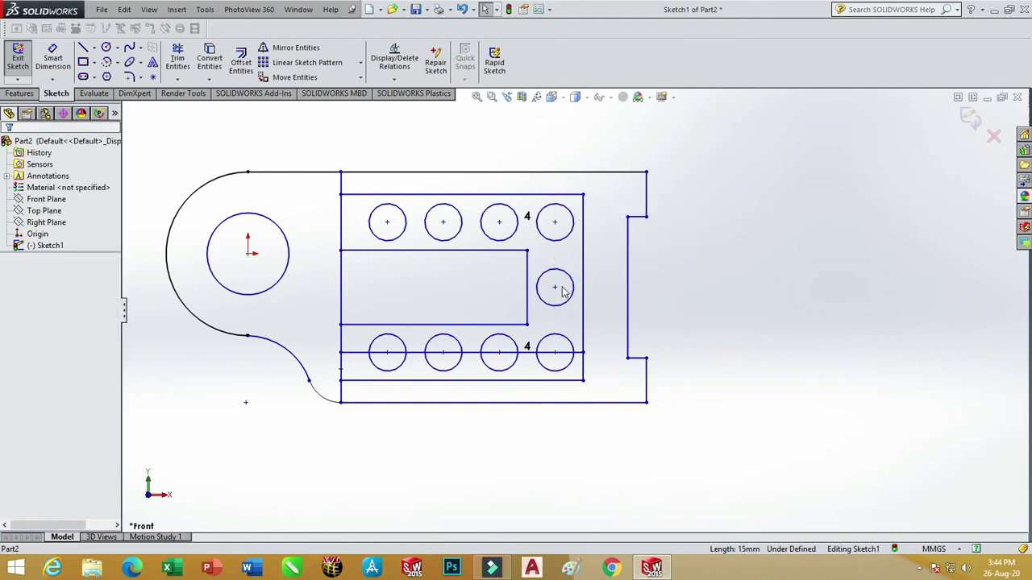
# Delete the lower hole row's pattern count label and the horizontal offset line through that row.
pyautogui.click(527, 349)
pyautogui.press('Delete')
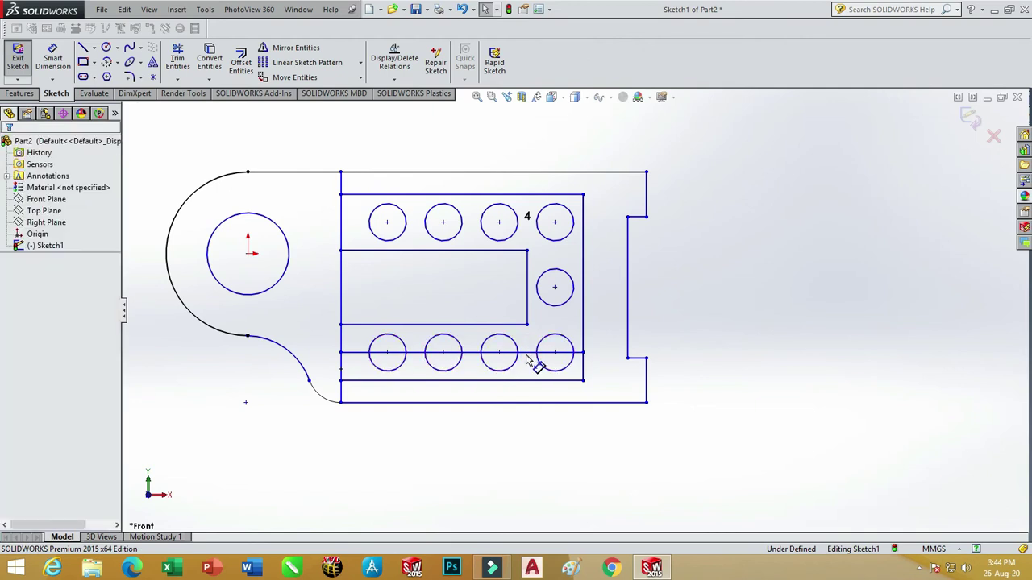
pyautogui.click(525, 357)
pyautogui.press('Delete')
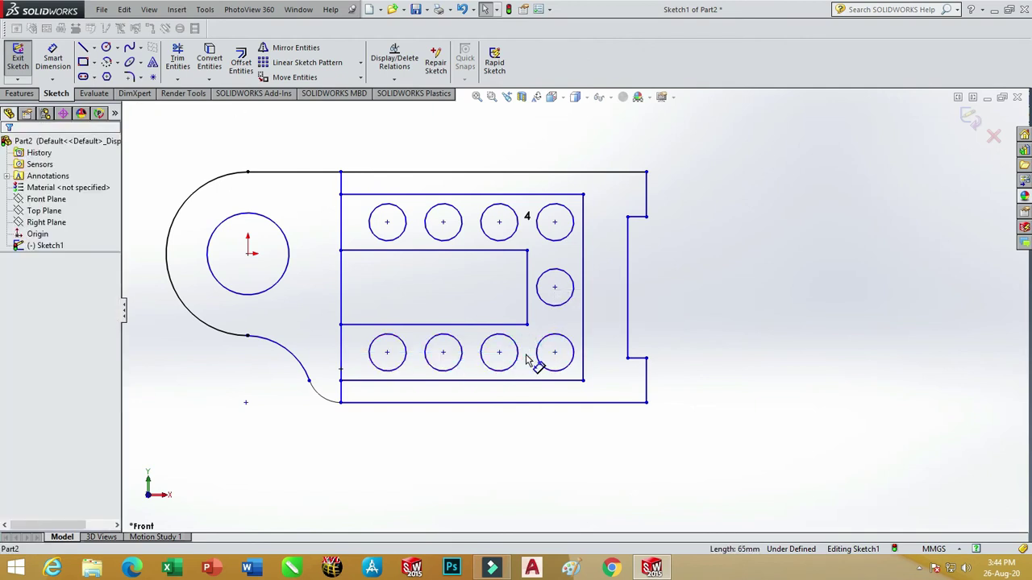
# Start a boss extrusion of the rounded lug region around the large hole with a blind depth of 25 mm.
pyautogui.scroll(2, 615, 363)
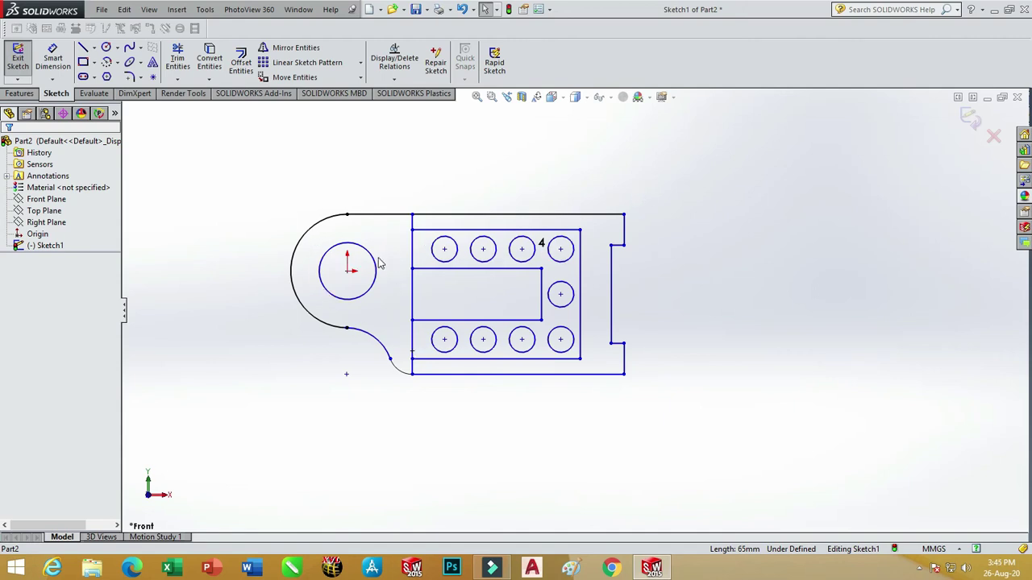
pyautogui.click(23, 94)
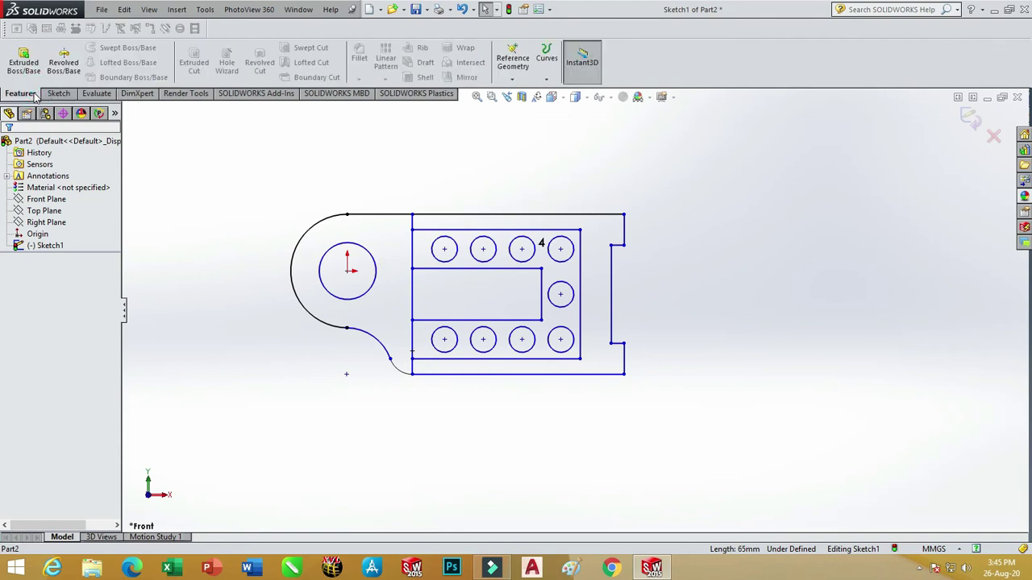
pyautogui.click(30, 69)
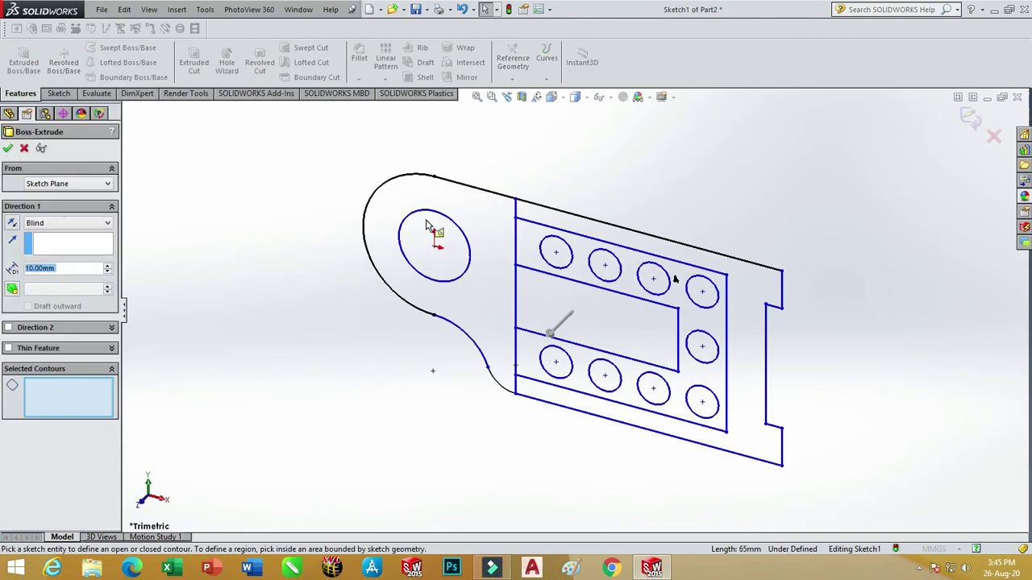
pyautogui.click(484, 214)
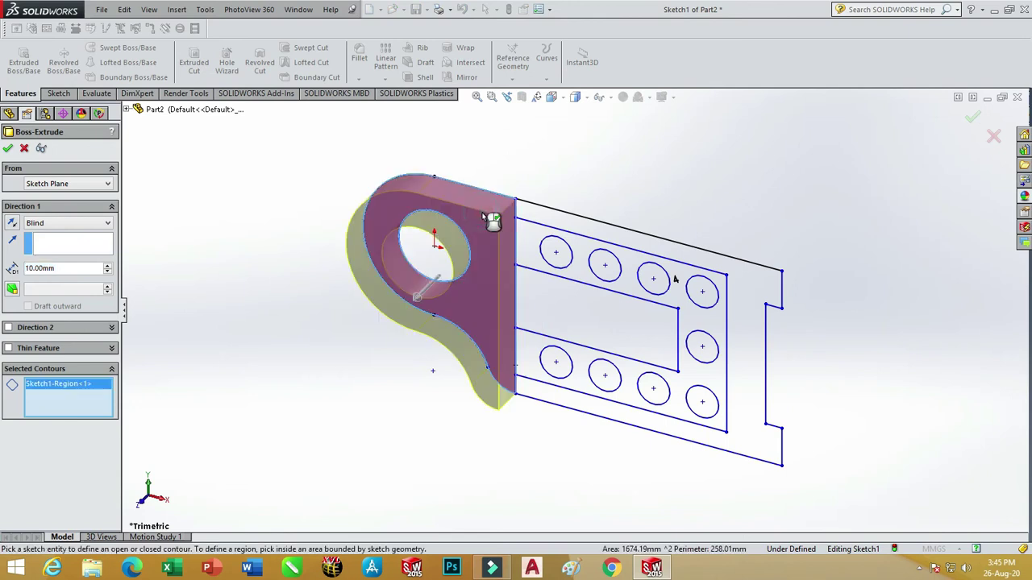
pyautogui.doubleClick(85, 268)
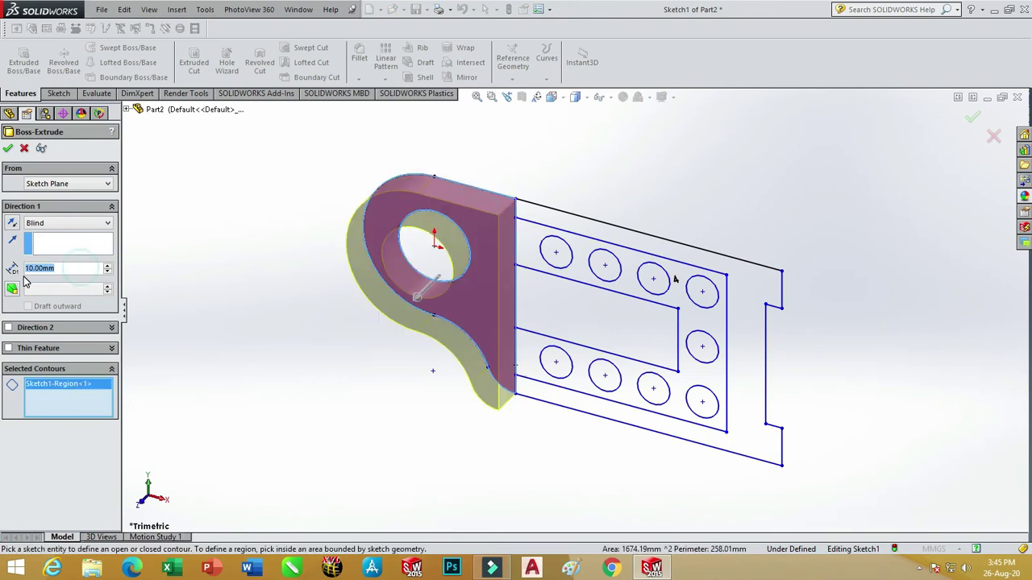
pyautogui.write('25')
pyautogui.press('Return')
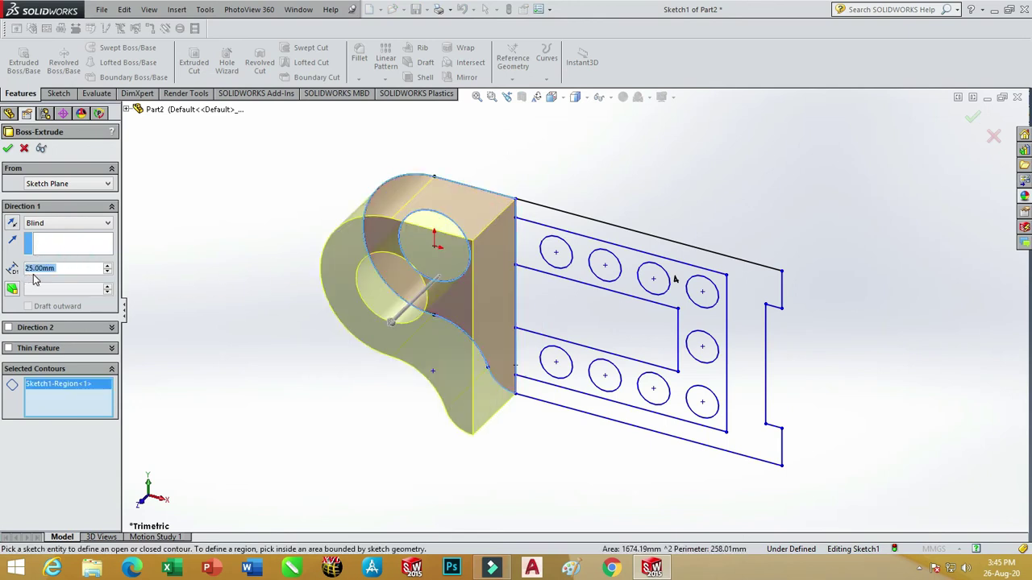
# Add a second extrusion direction of 25 mm to the rounded lug and accept the feature.
pyautogui.click(9, 328)
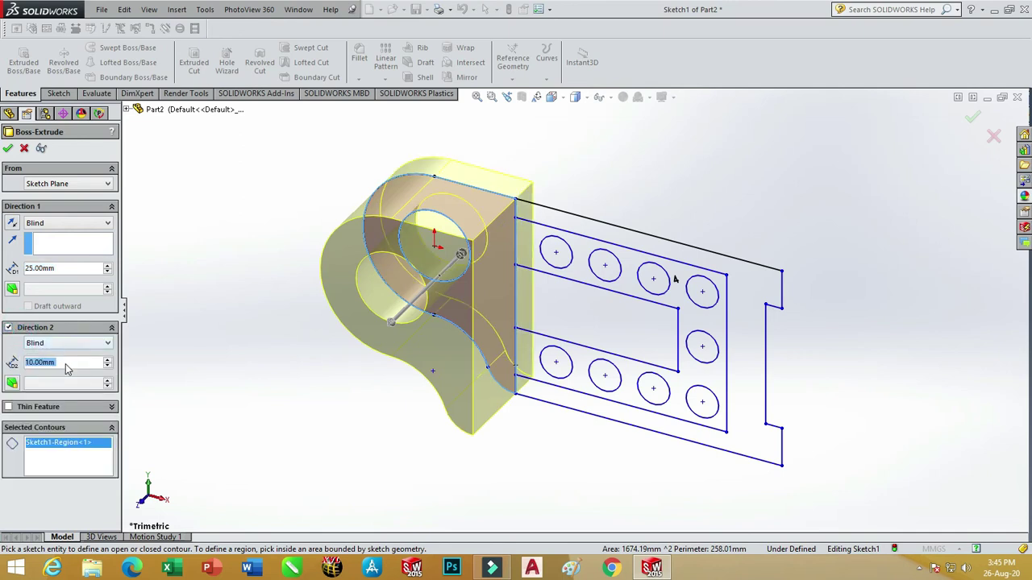
pyautogui.write('25')
pyautogui.press('Return')
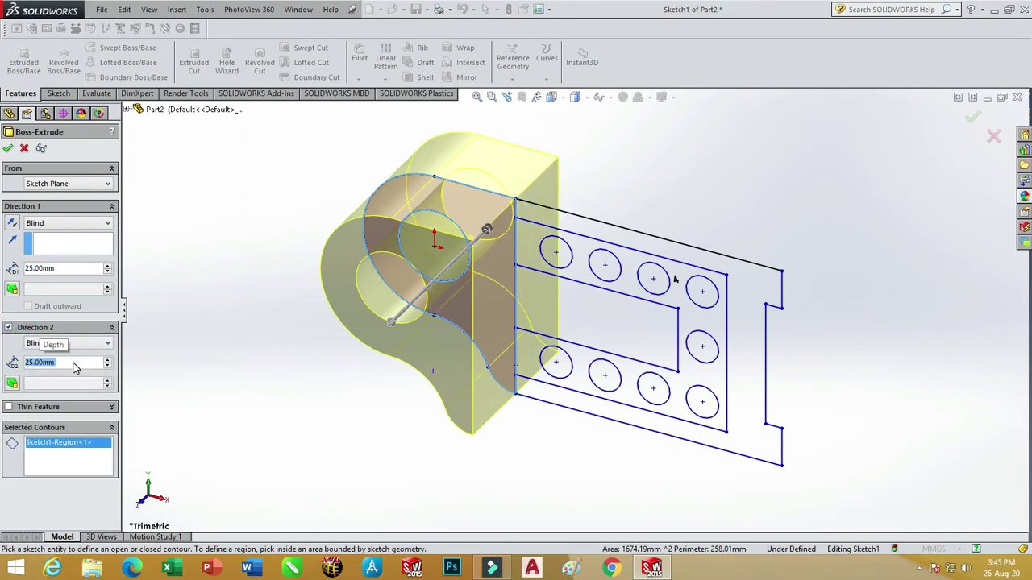
pyautogui.click(8, 149)
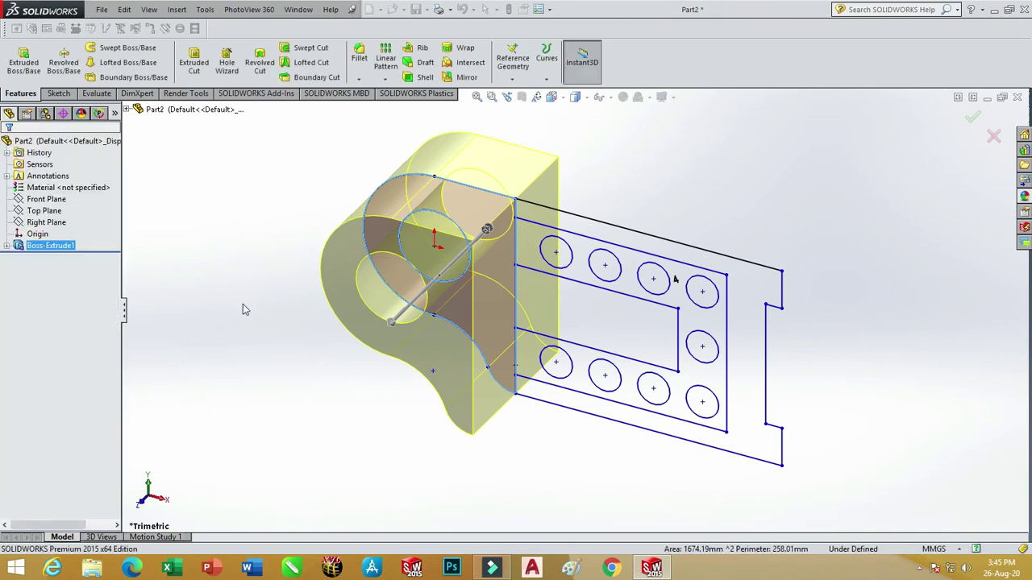
pyautogui.click(243, 309)
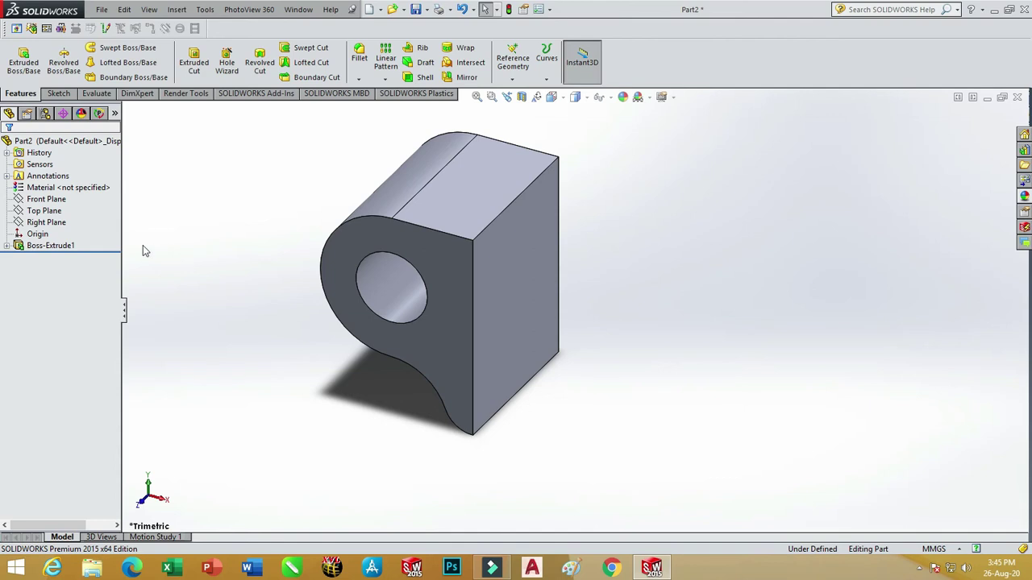
# Reuse Sketch1 to start a boss extrusion of the outer frame region with a blind depth of 9 mm.
pyautogui.click(7, 245)
pyautogui.click(58, 257)
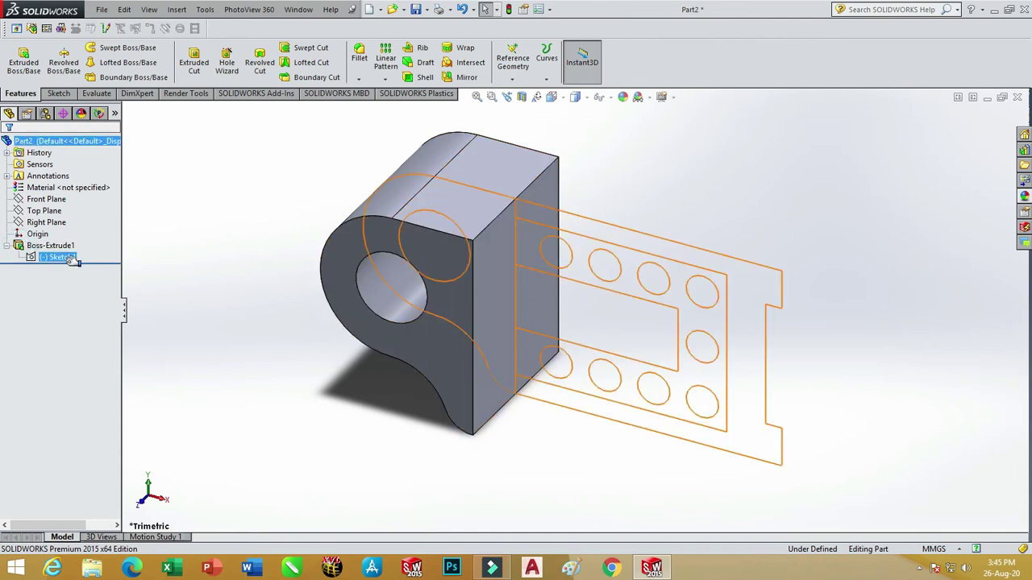
pyautogui.click(66, 259)
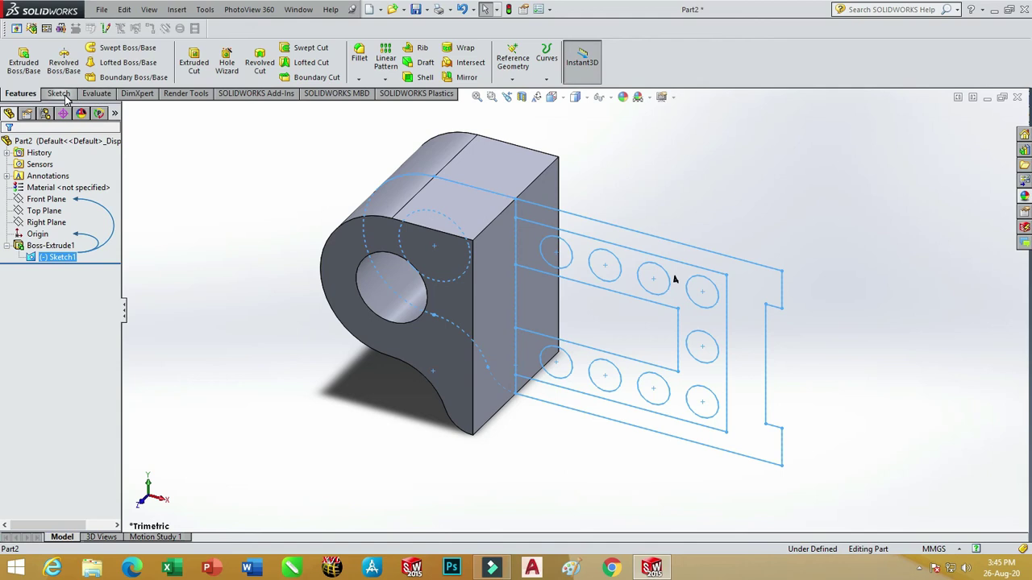
pyautogui.click(23, 61)
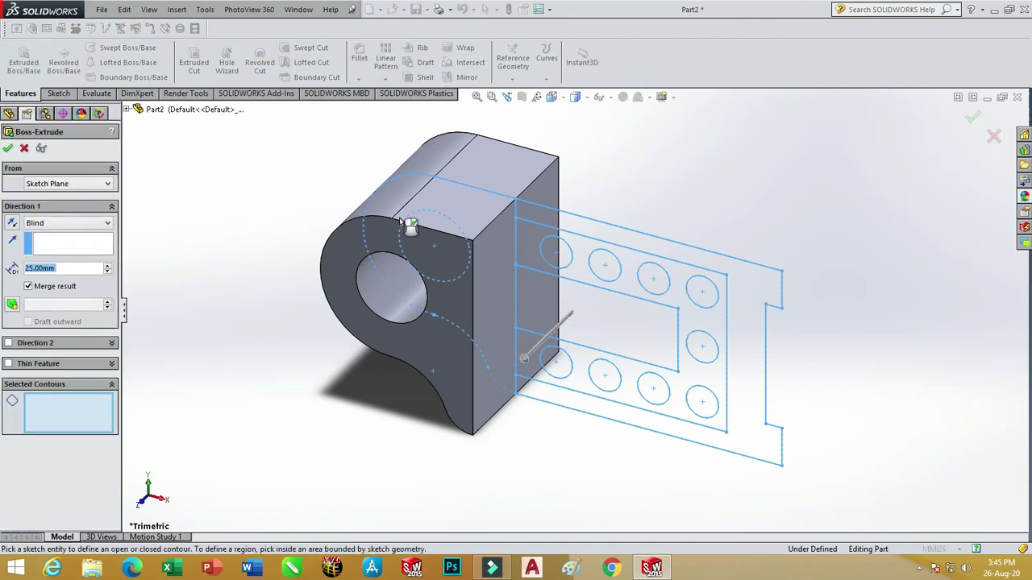
pyautogui.click(614, 228)
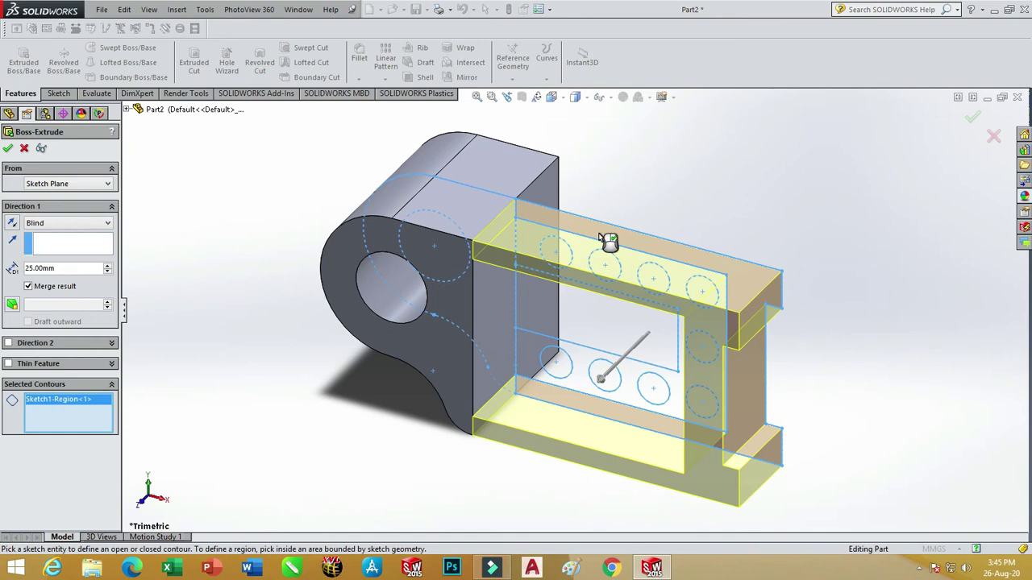
pyautogui.doubleClick(57, 268)
pyautogui.write('9')
pyautogui.press('Return')
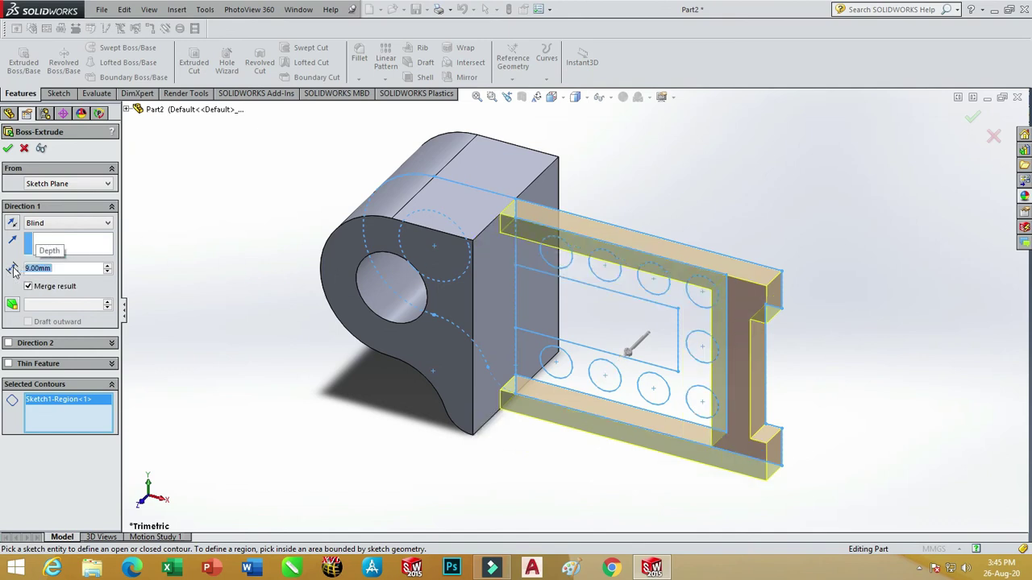
# Add a second extrusion direction of 9 mm to the outer frame and accept the feature.
pyautogui.click(8, 342)
pyautogui.click(71, 378)
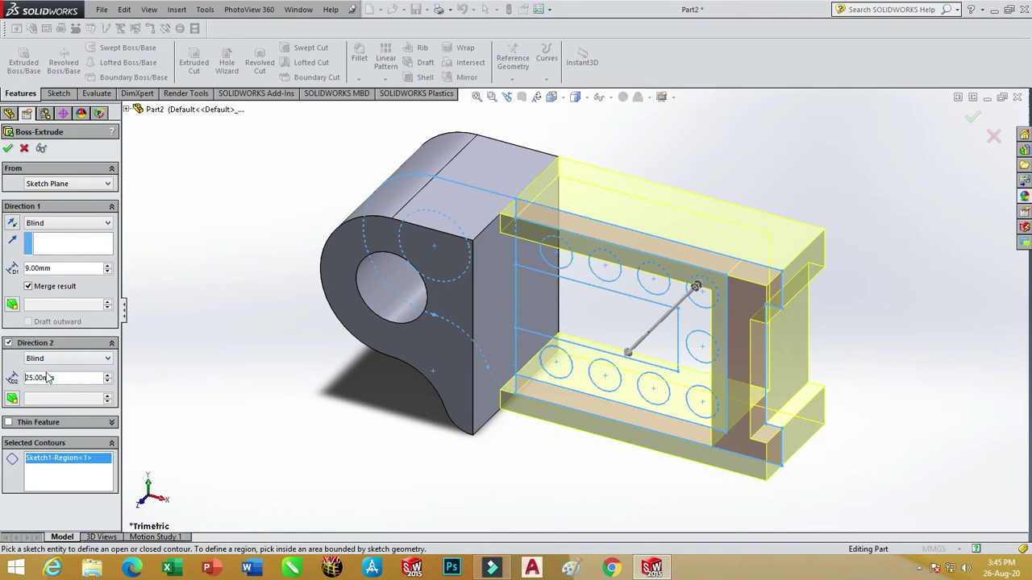
pyautogui.moveTo(65, 378); pyautogui.dragTo(5, 381)
pyautogui.write('9')
pyautogui.press('Return')
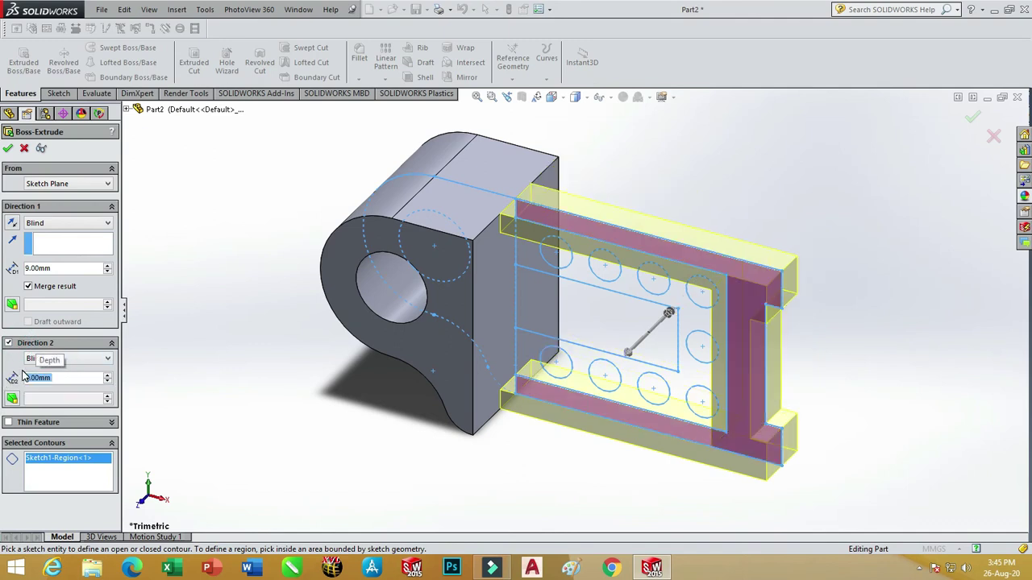
pyautogui.click(9, 149)
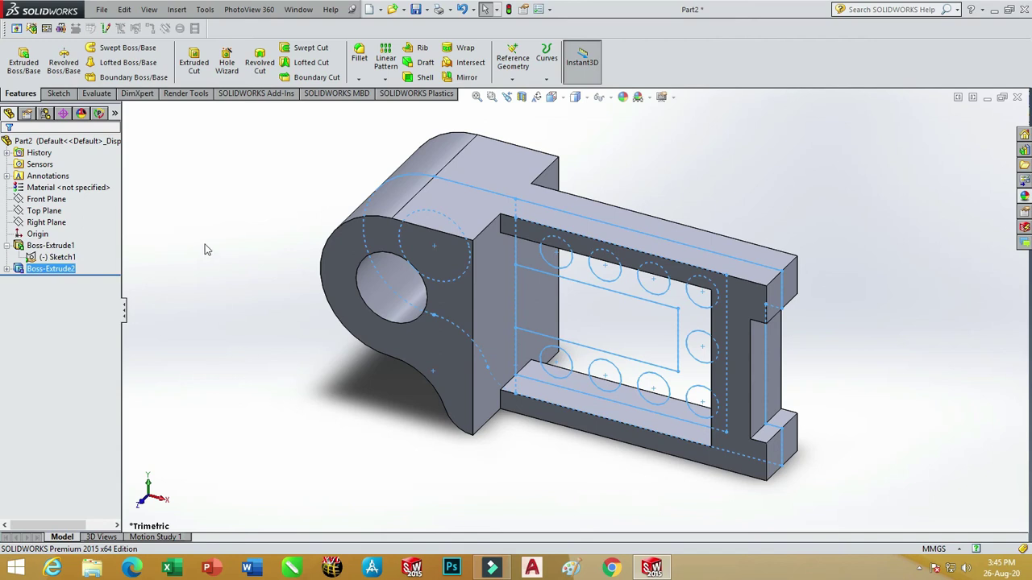
# Reuse Sketch1 to start a boss extrusion of the U-shaped region containing the small holes, 6 mm deep.
pyautogui.click(23, 68)
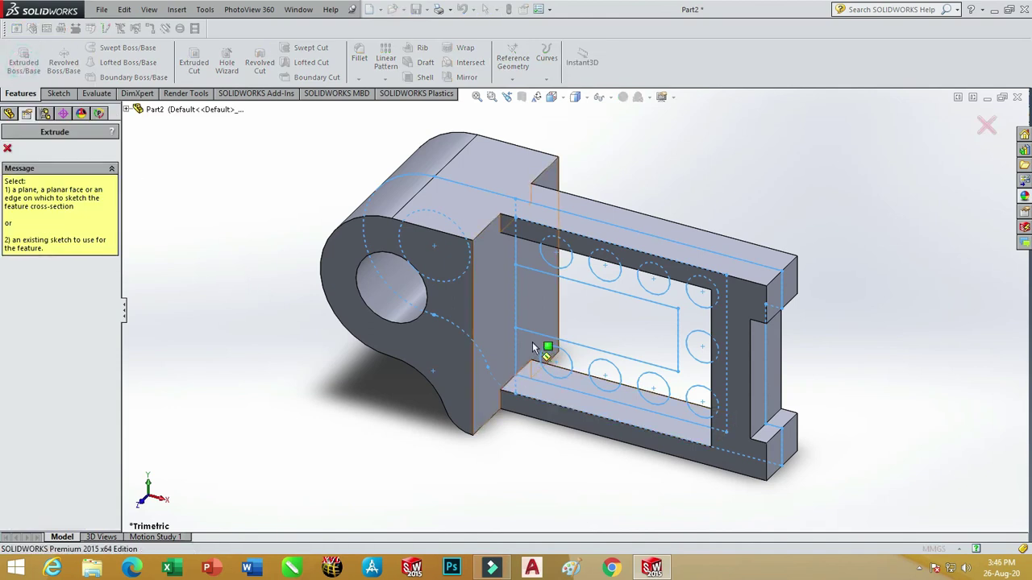
pyautogui.click(8, 147)
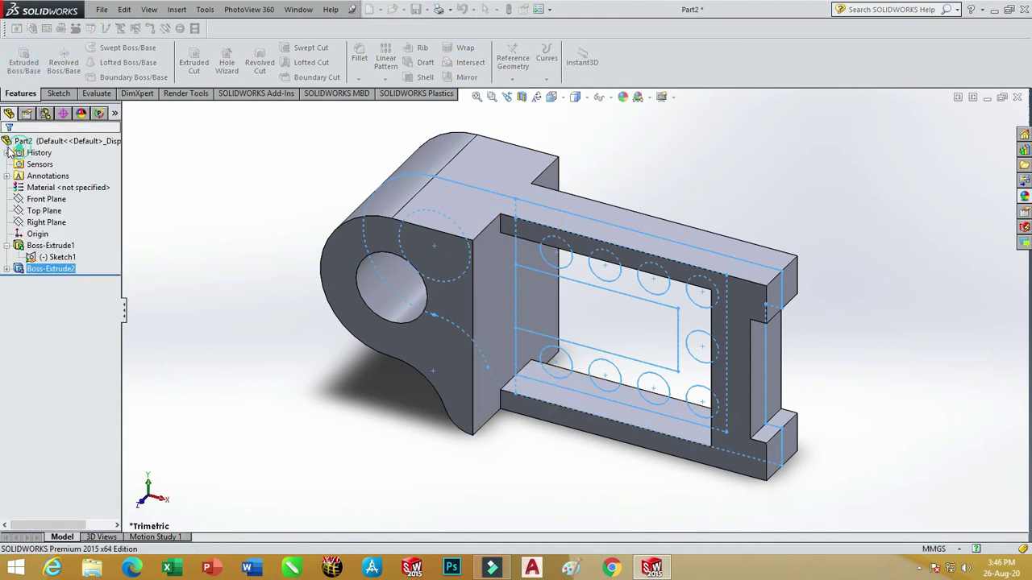
pyautogui.click(59, 257)
pyautogui.click(23, 62)
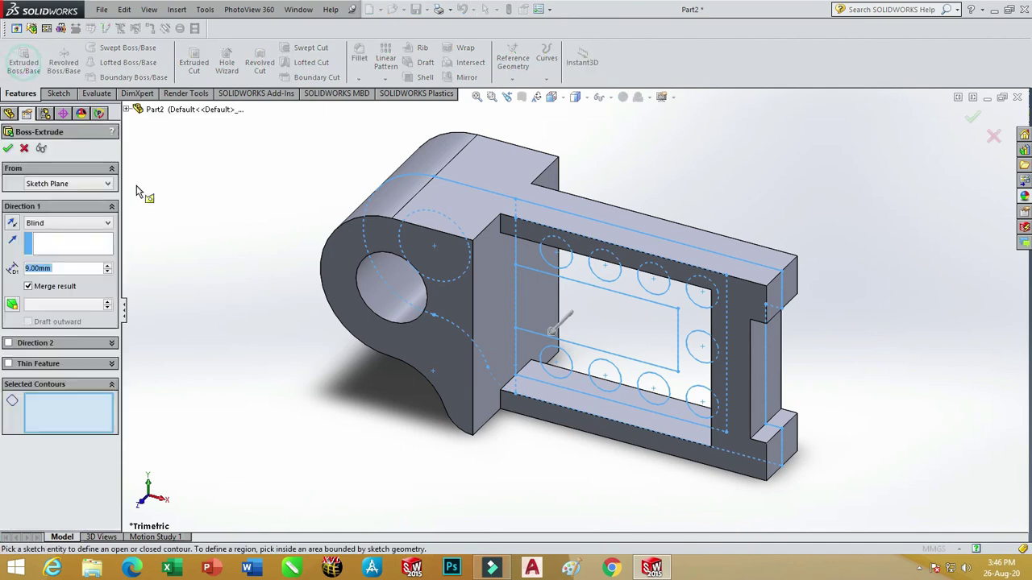
pyautogui.click(537, 352)
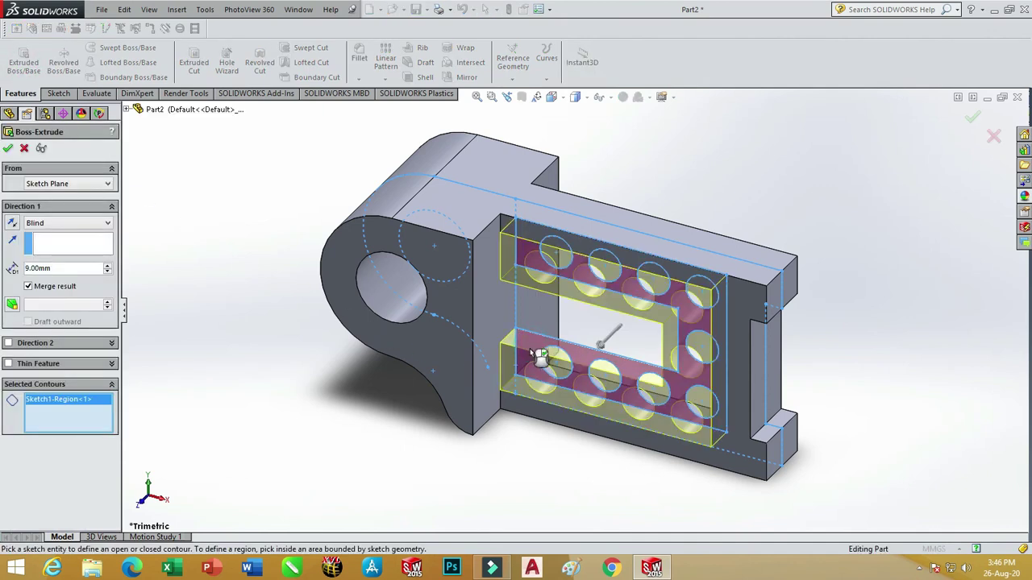
pyautogui.write('6')
pyautogui.press('Return')
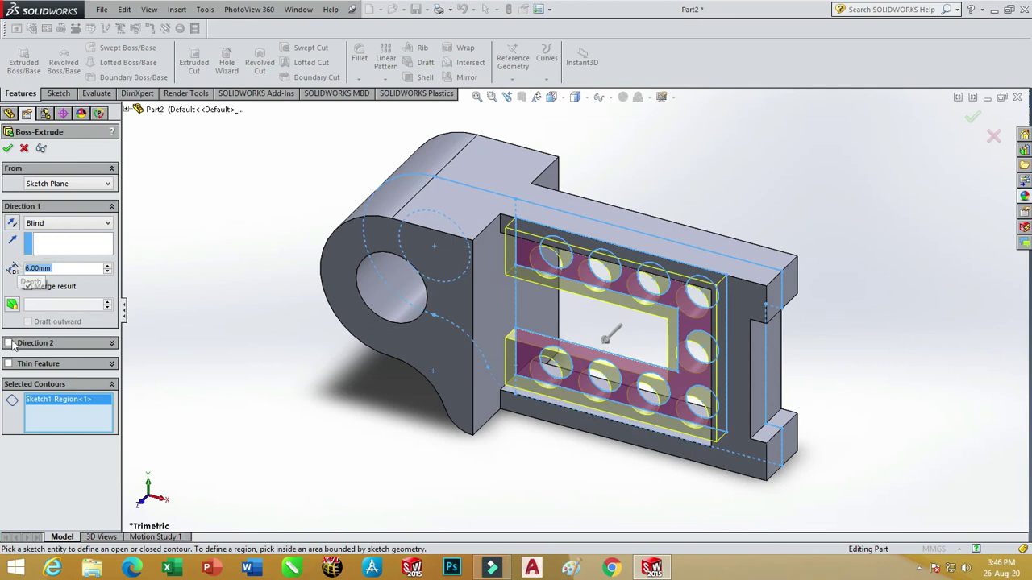
# Add a second extrusion direction of 6 mm to the perforated U-shaped web and accept the feature.
pyautogui.click(13, 345)
pyautogui.write('6')
pyautogui.press('Return')
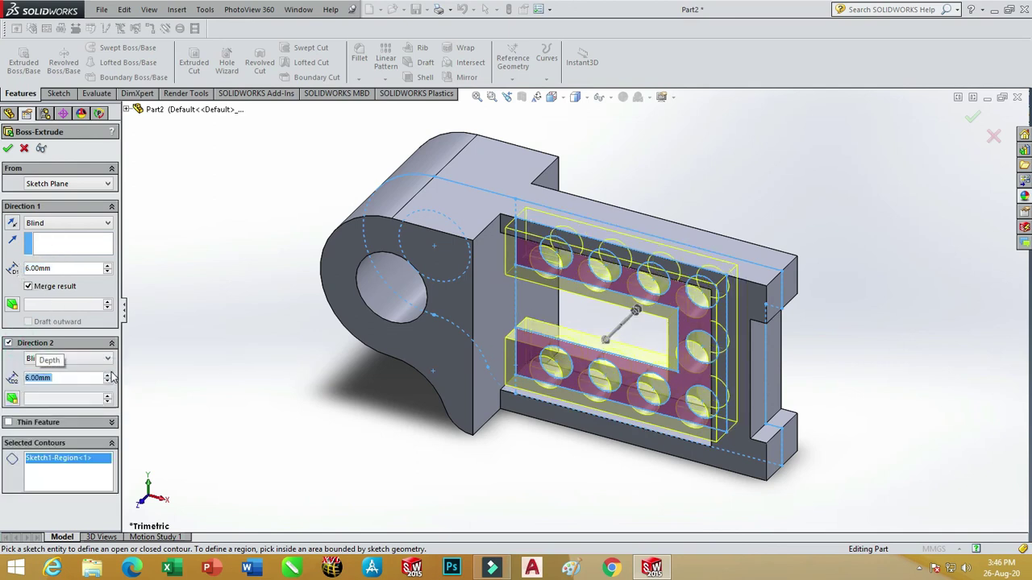
pyautogui.click(9, 149)
pyautogui.click(273, 313)
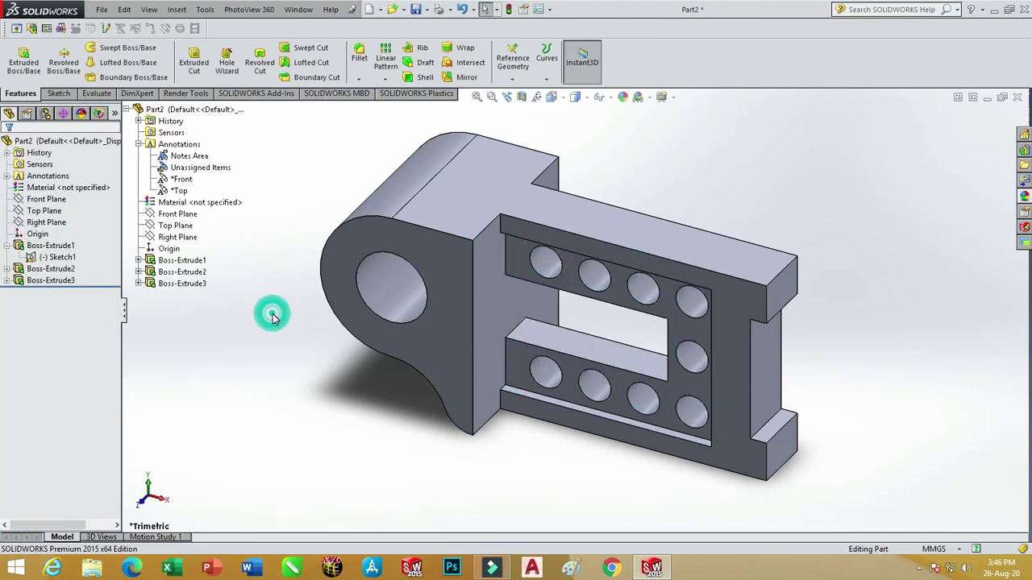
# Apply the Soft Box scene from the Basic Scenes to the bracket's graphics view.
pyautogui.scroll(2, 355, 358)
pyautogui.scroll(-2, 517, 368)
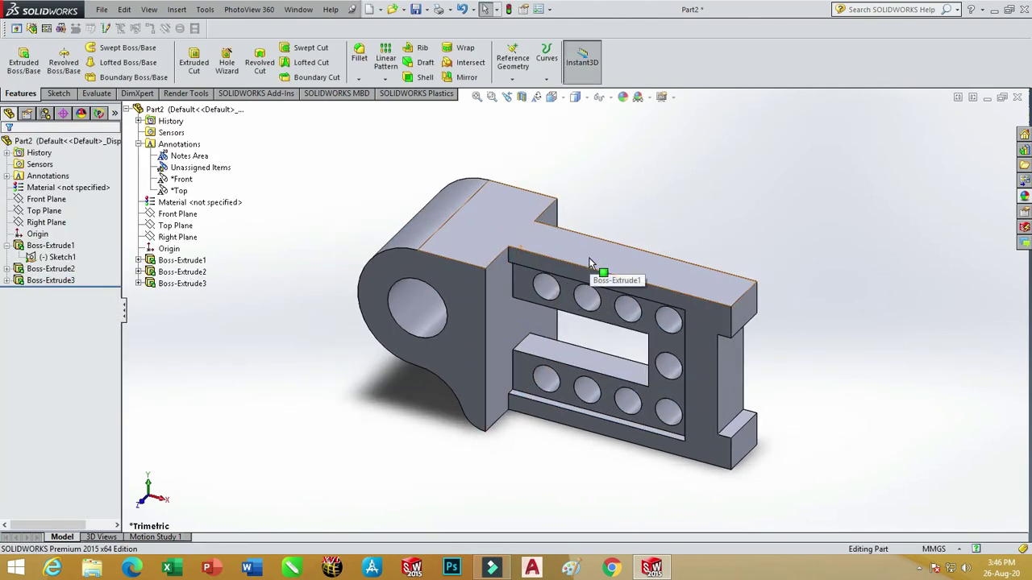
pyautogui.scroll(-2, 577, 389)
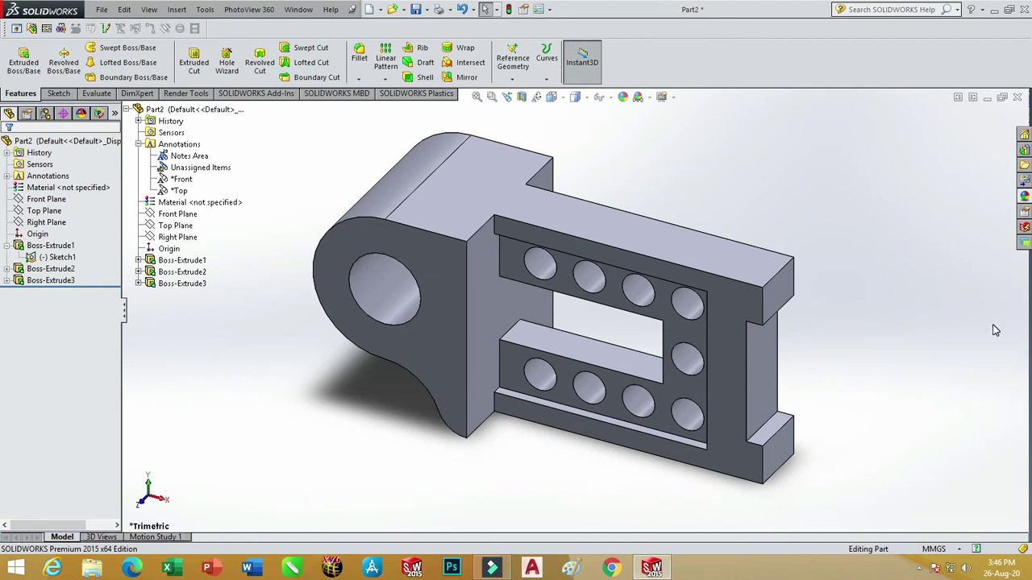
pyautogui.click(1024, 199)
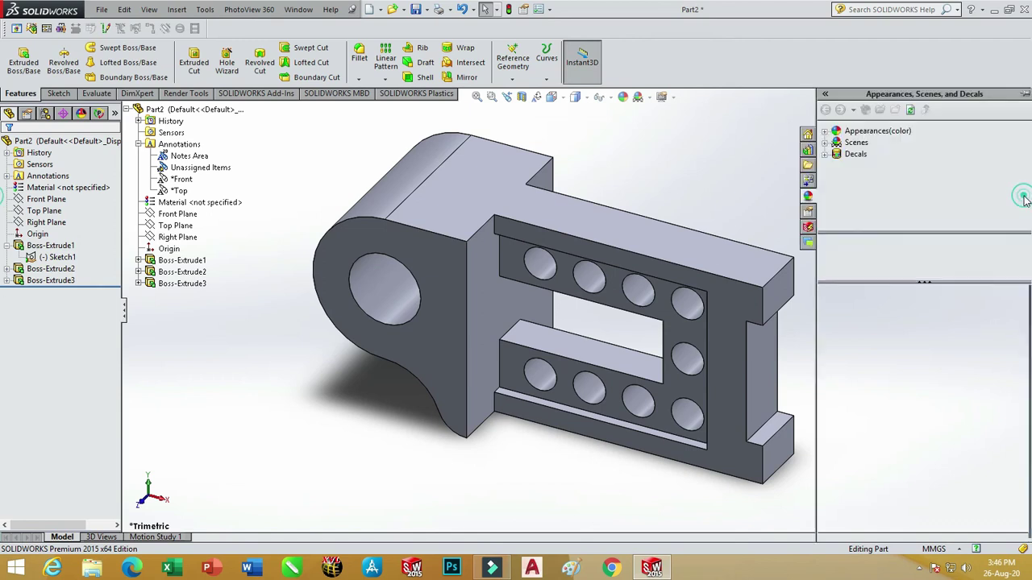
pyautogui.click(877, 131)
pyautogui.click(856, 144)
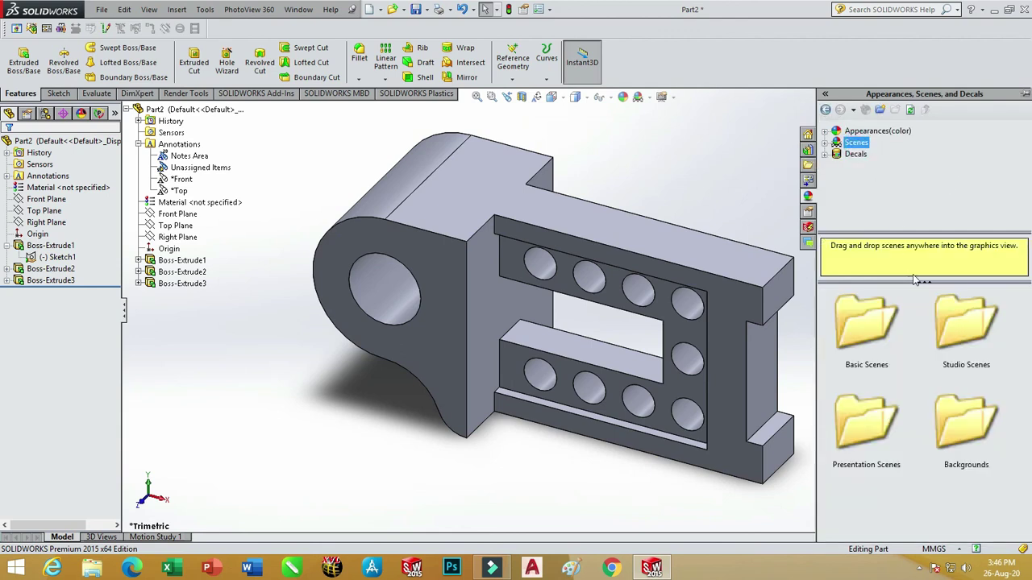
pyautogui.click(824, 142)
pyautogui.click(878, 154)
pyautogui.moveTo(1029, 317); pyautogui.dragTo(1030, 408)
pyautogui.moveTo(970, 392); pyautogui.dragTo(275, 460)
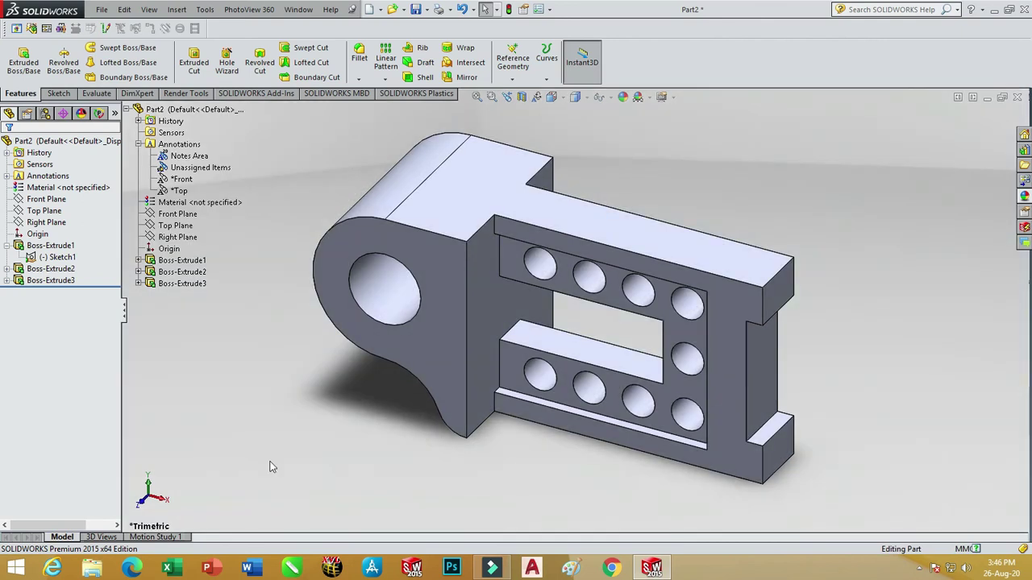
# Apply the blue soft touch plastic appearance from the Soft Touch plastics to the entire bracket.
pyautogui.click(1024, 198)
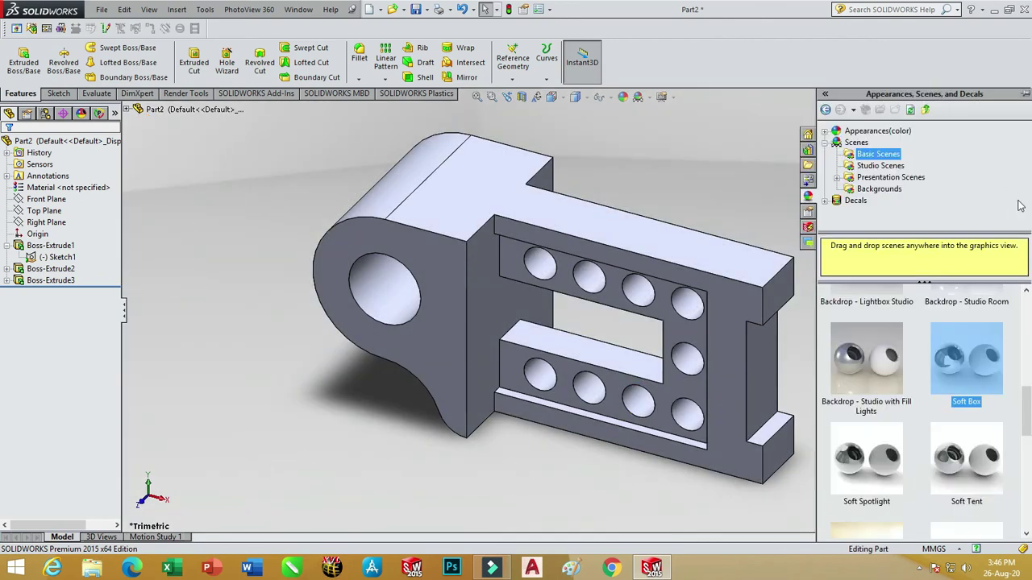
pyautogui.click(825, 131)
pyautogui.click(836, 144)
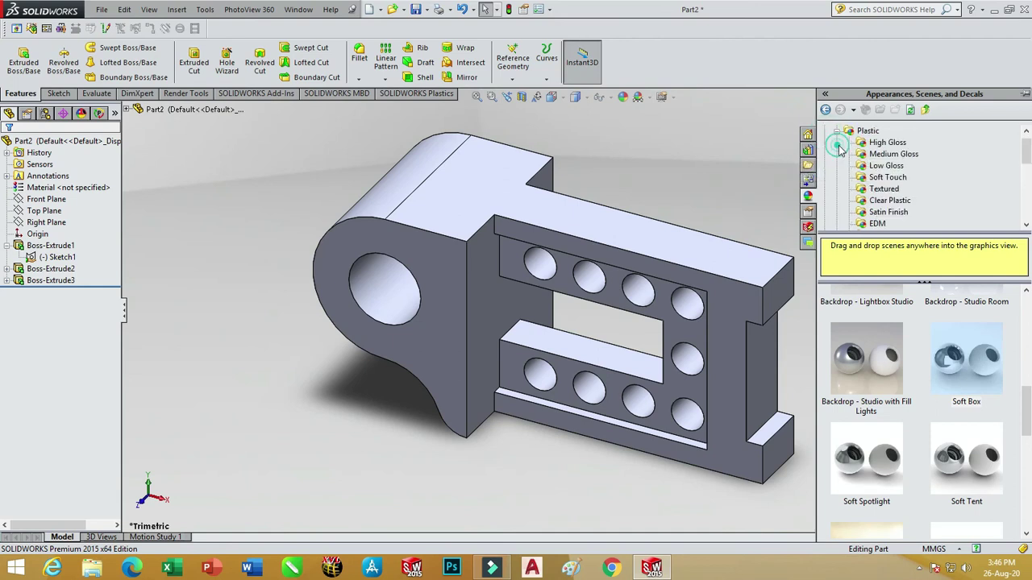
pyautogui.click(887, 176)
pyautogui.scroll(-5, 1017, 173)
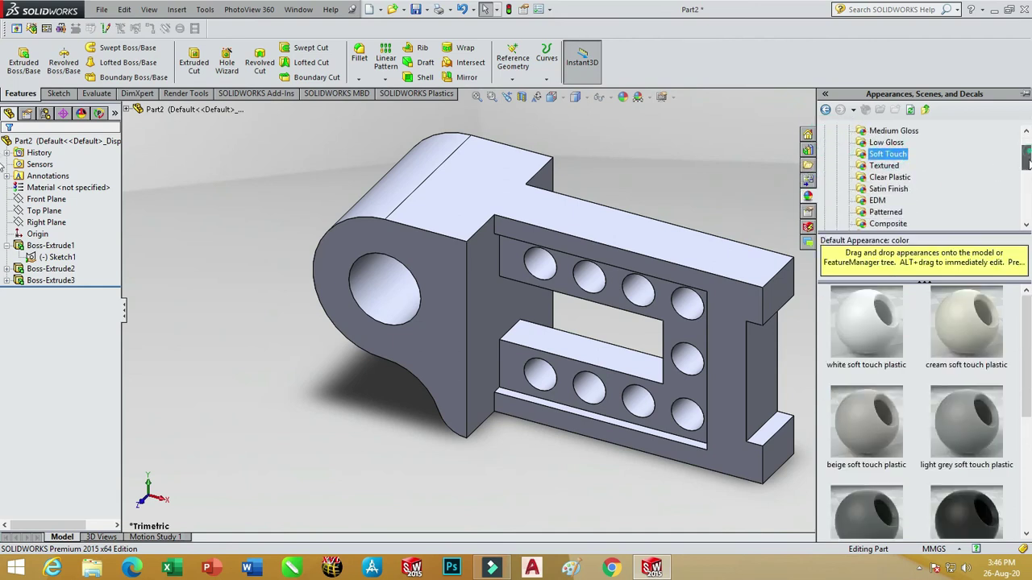
pyautogui.scroll(6, 1025, 193)
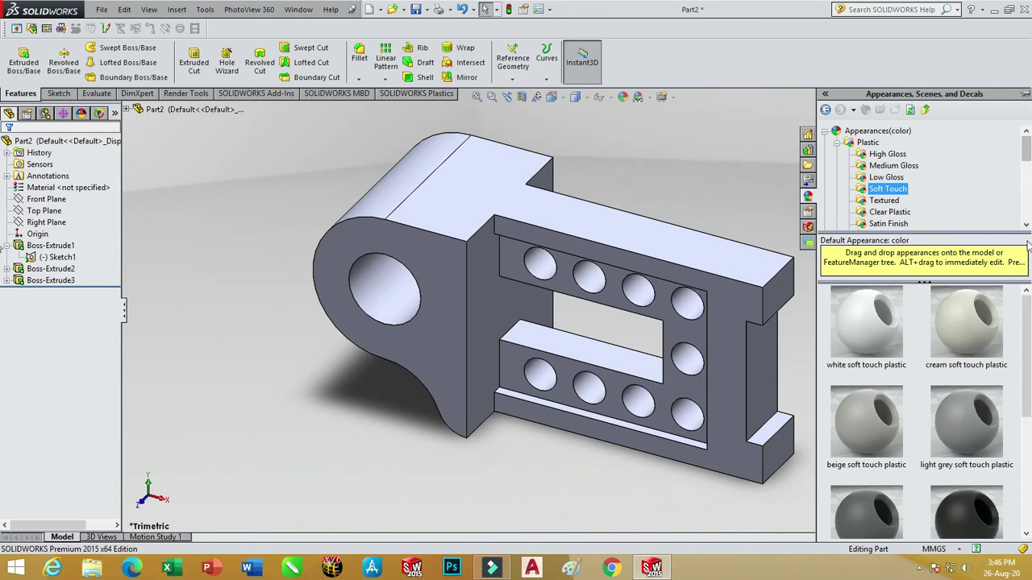
pyautogui.scroll(-3, 1027, 403)
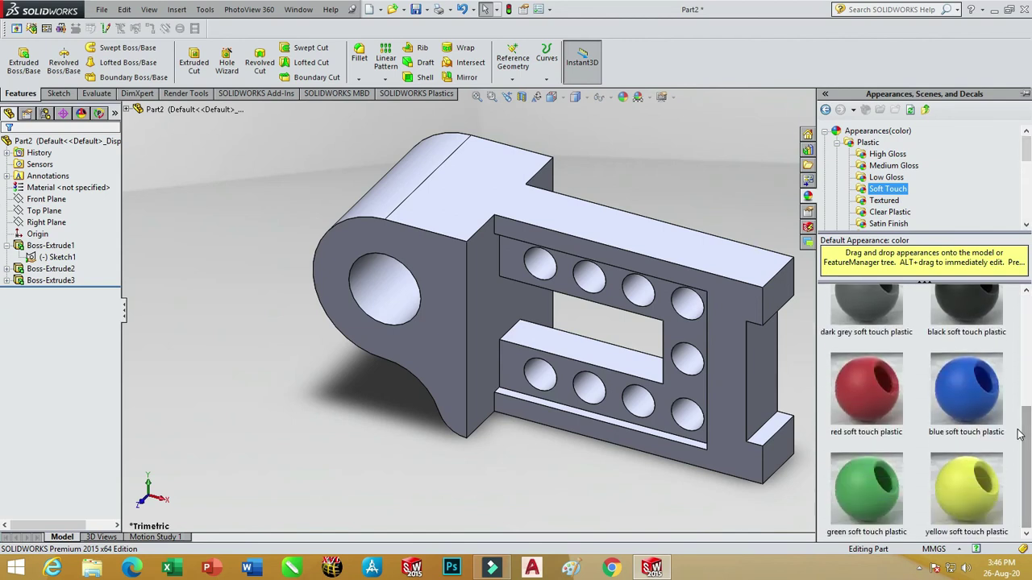
pyautogui.moveTo(946, 414); pyautogui.dragTo(488, 271)
pyautogui.click(504, 270)
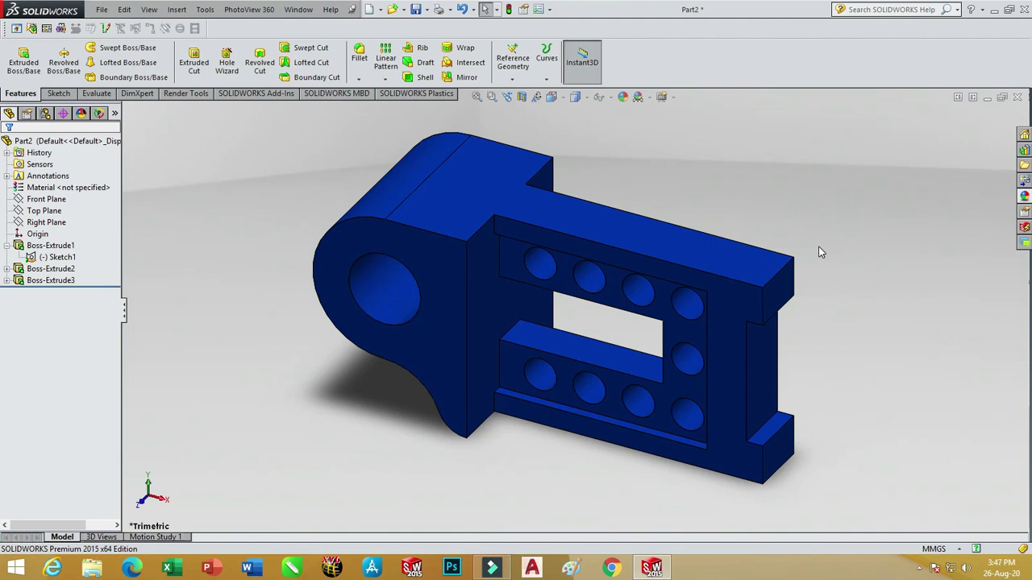
# Preview the blue bracket's rendering in the PhotoView 360 preview window, then close the preview.
pyautogui.scroll(-2, 806, 255)
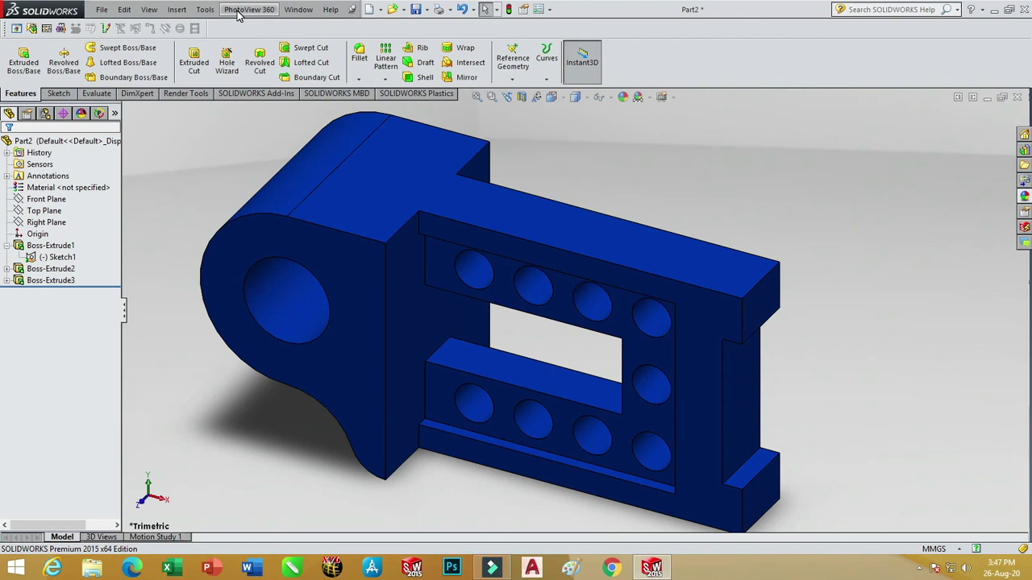
pyautogui.click(192, 96)
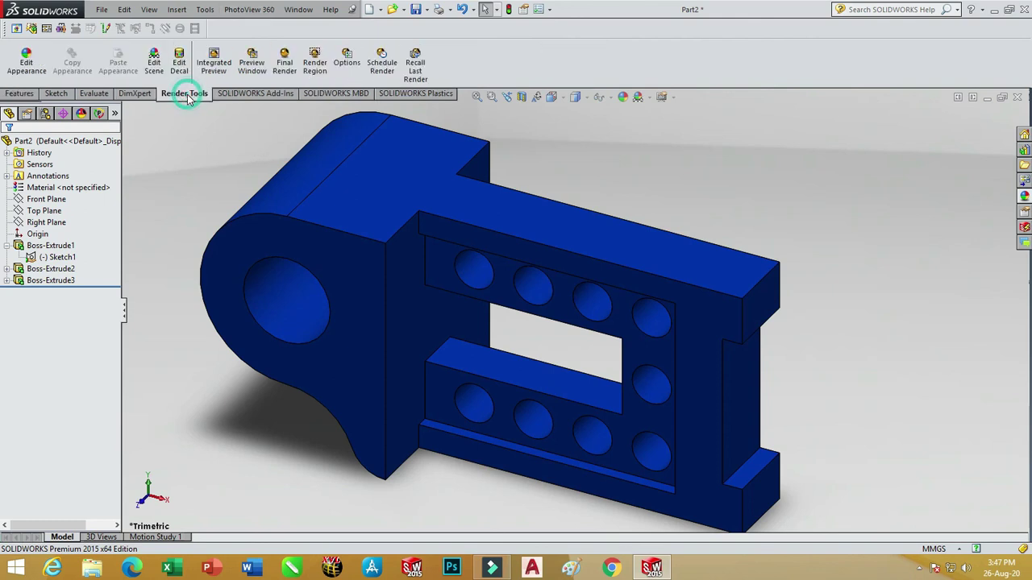
pyautogui.click(253, 64)
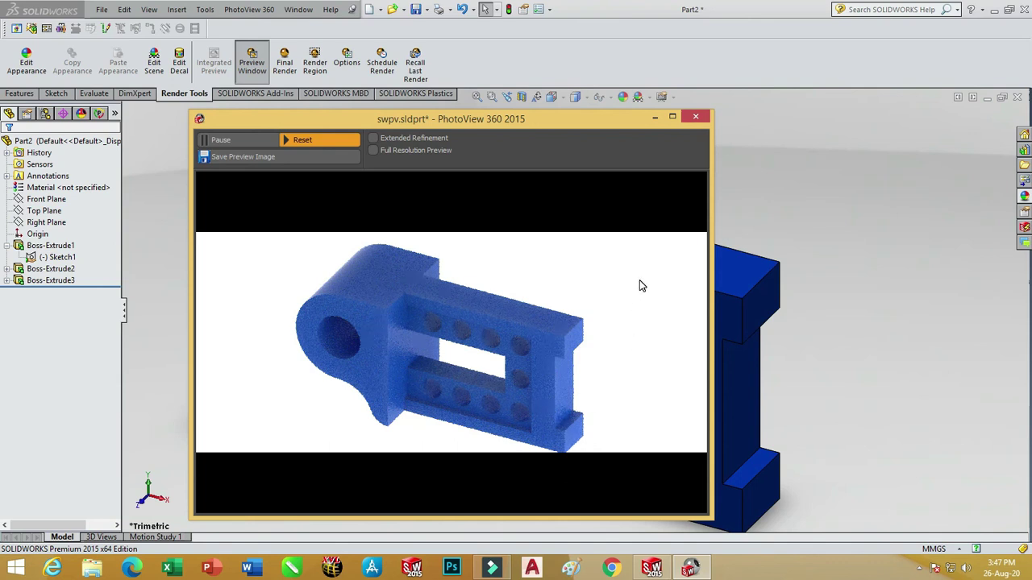
pyautogui.click(698, 120)
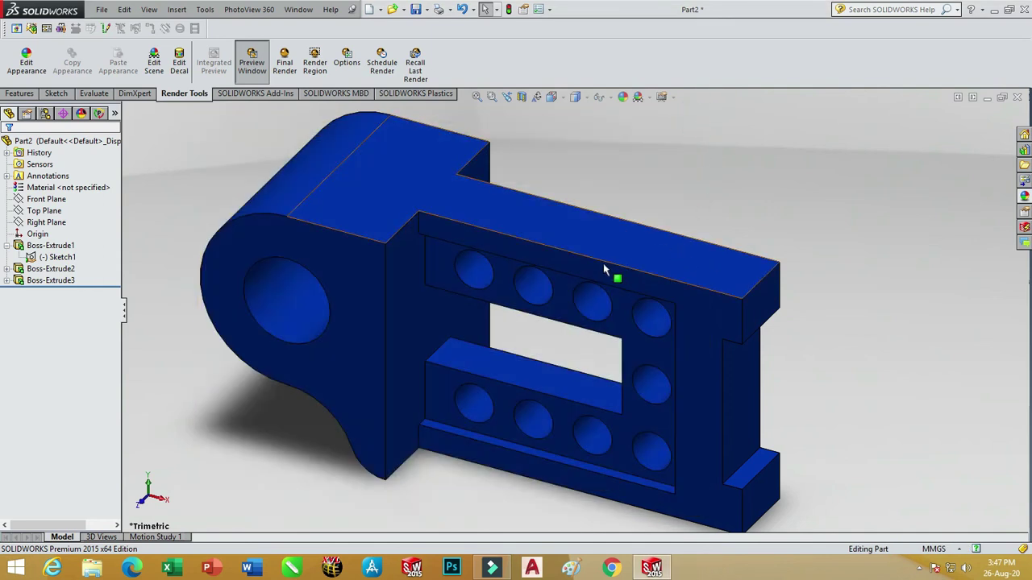
# Orient the bracket to the isometric view, enlarge it in the graphics area and run a final render.
pyautogui.scroll(-1, 600, 265)
pyautogui.scroll(1, 599, 265)
pyautogui.scroll(1, 600, 268)
pyautogui.moveTo(597, 263); pyautogui.dragTo(589, 295, button='middle')
pyautogui.click(566, 98)
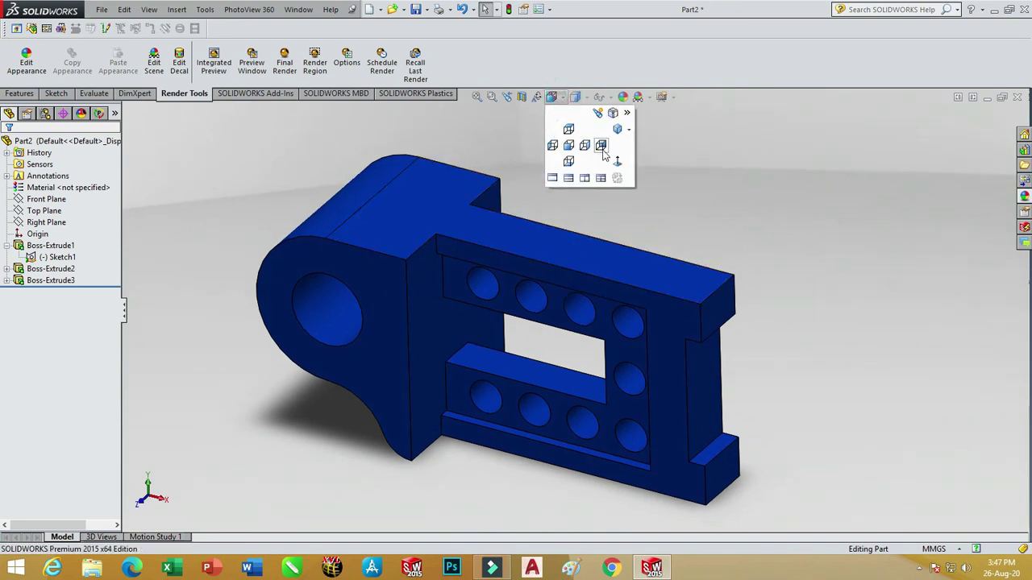
pyautogui.click(599, 148)
pyautogui.click(563, 99)
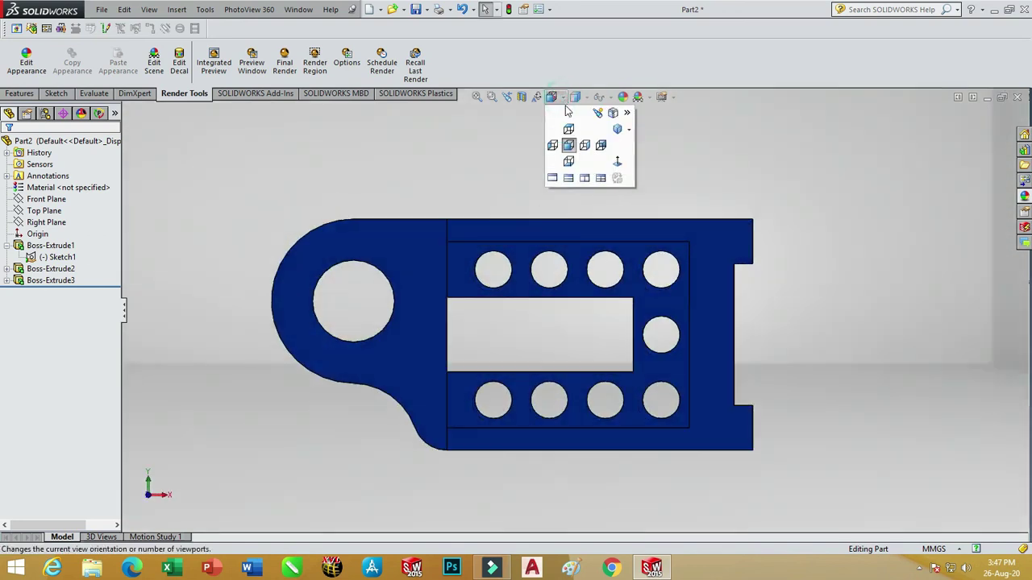
pyautogui.click(613, 131)
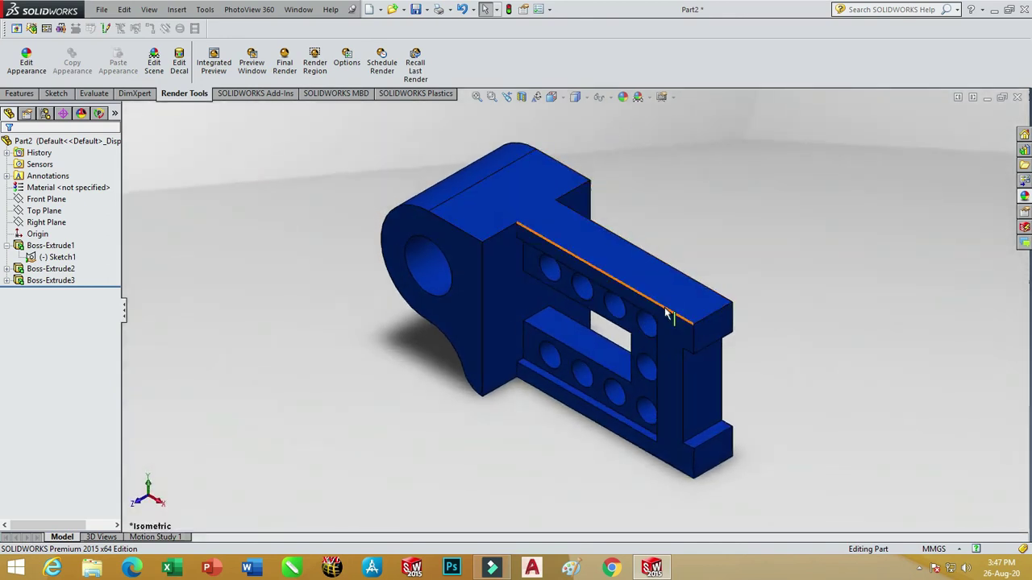
pyautogui.scroll(-2, 798, 288)
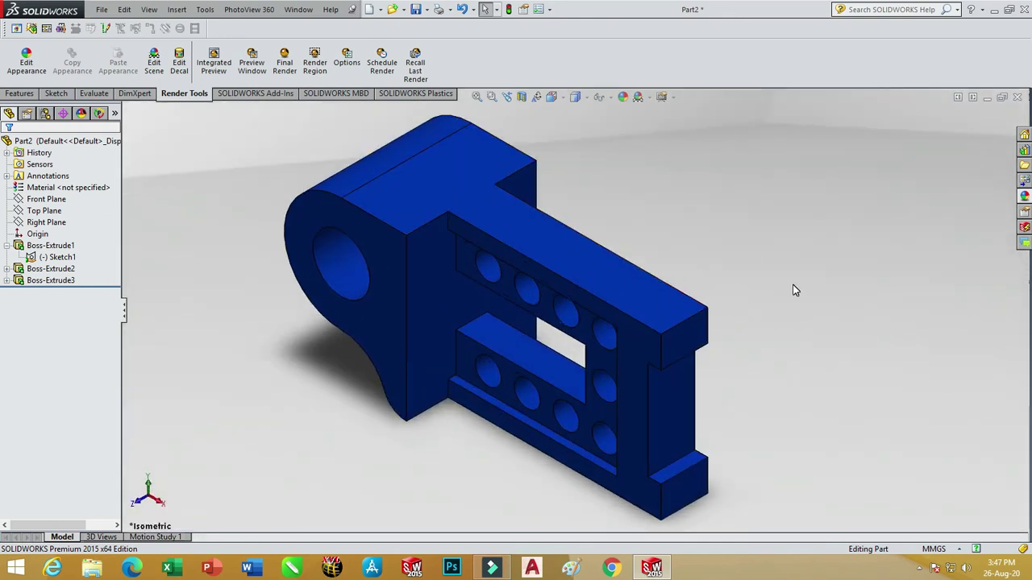
pyautogui.click(287, 71)
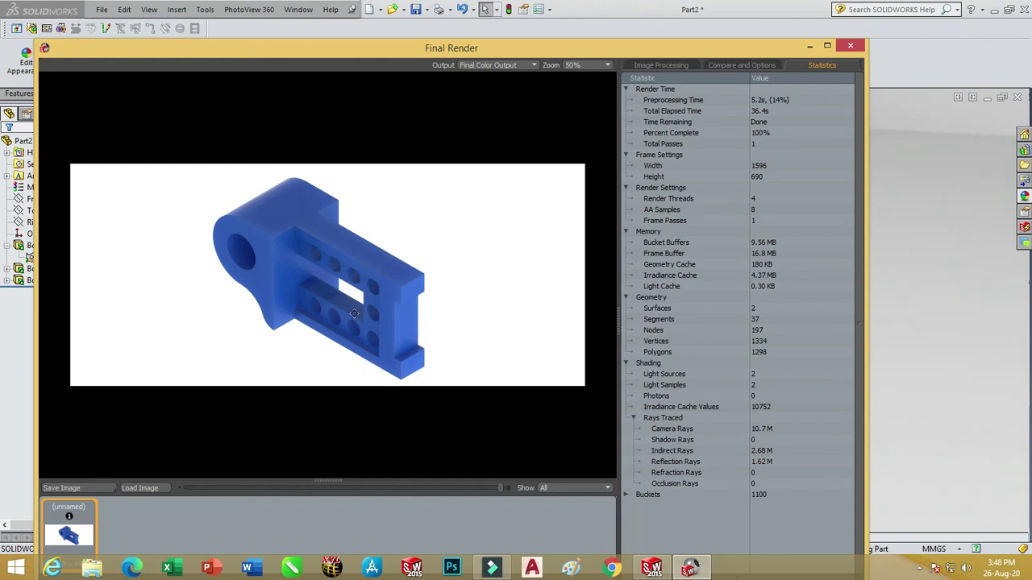
# Save the final render image to the Desktop as a JPEG named drwf.
pyautogui.scroll(1, 350, 282)
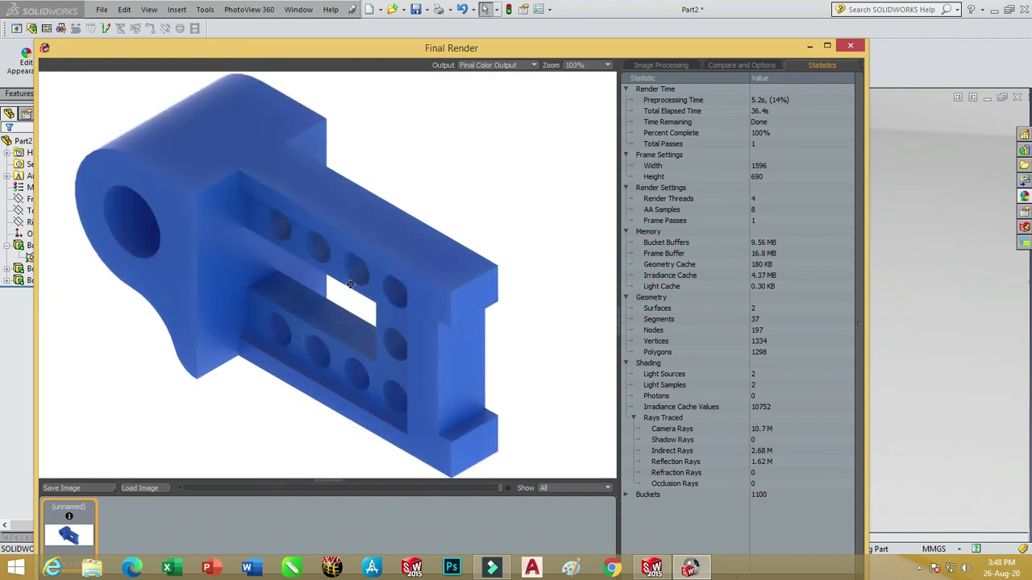
pyautogui.click(72, 488)
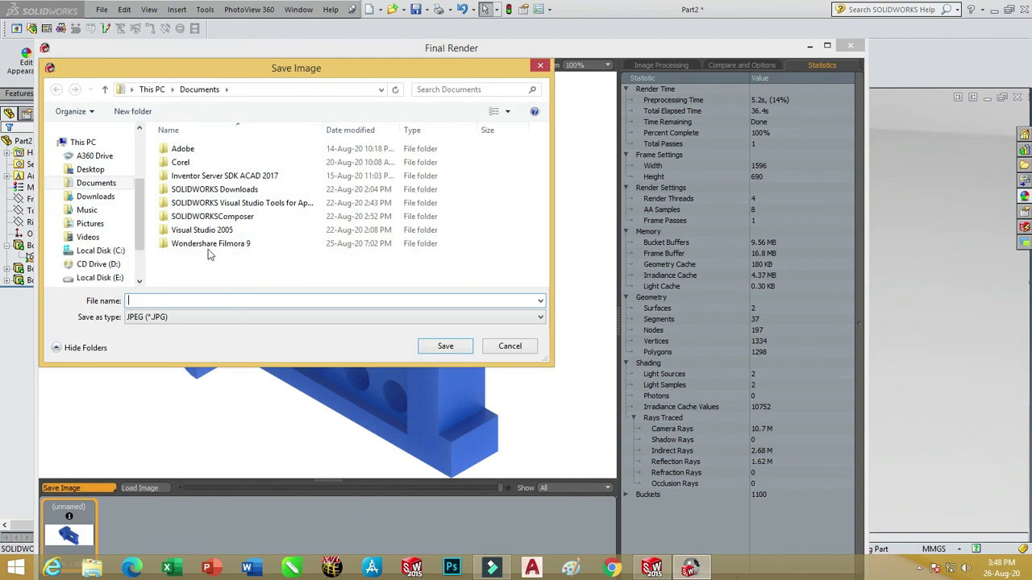
pyautogui.click(90, 169)
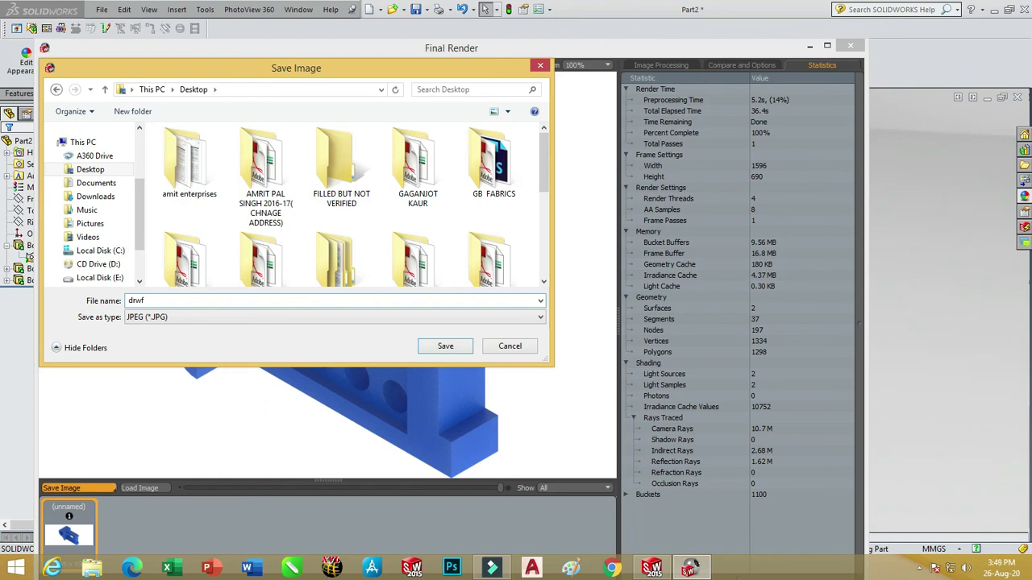
pyautogui.click(440, 347)
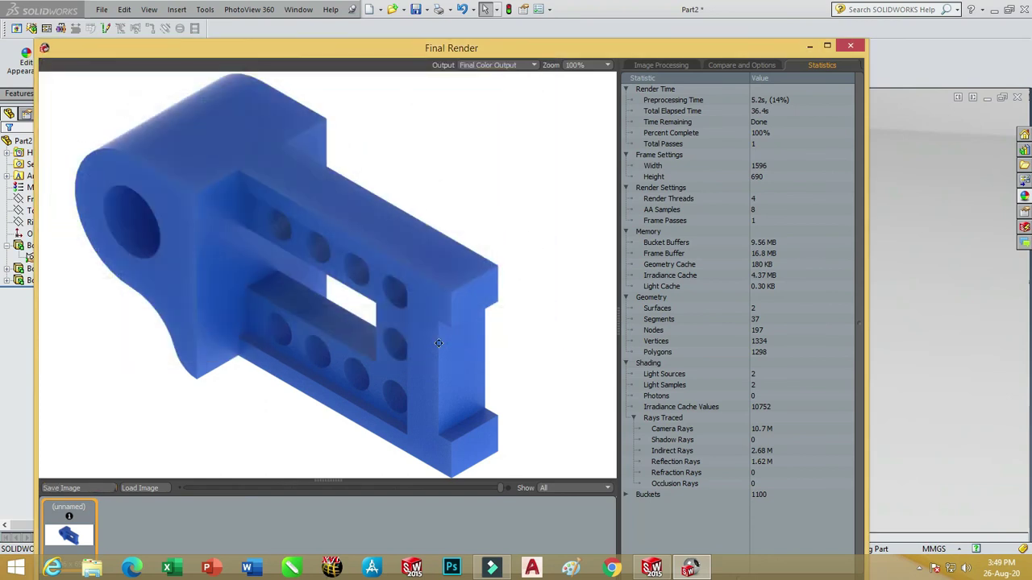